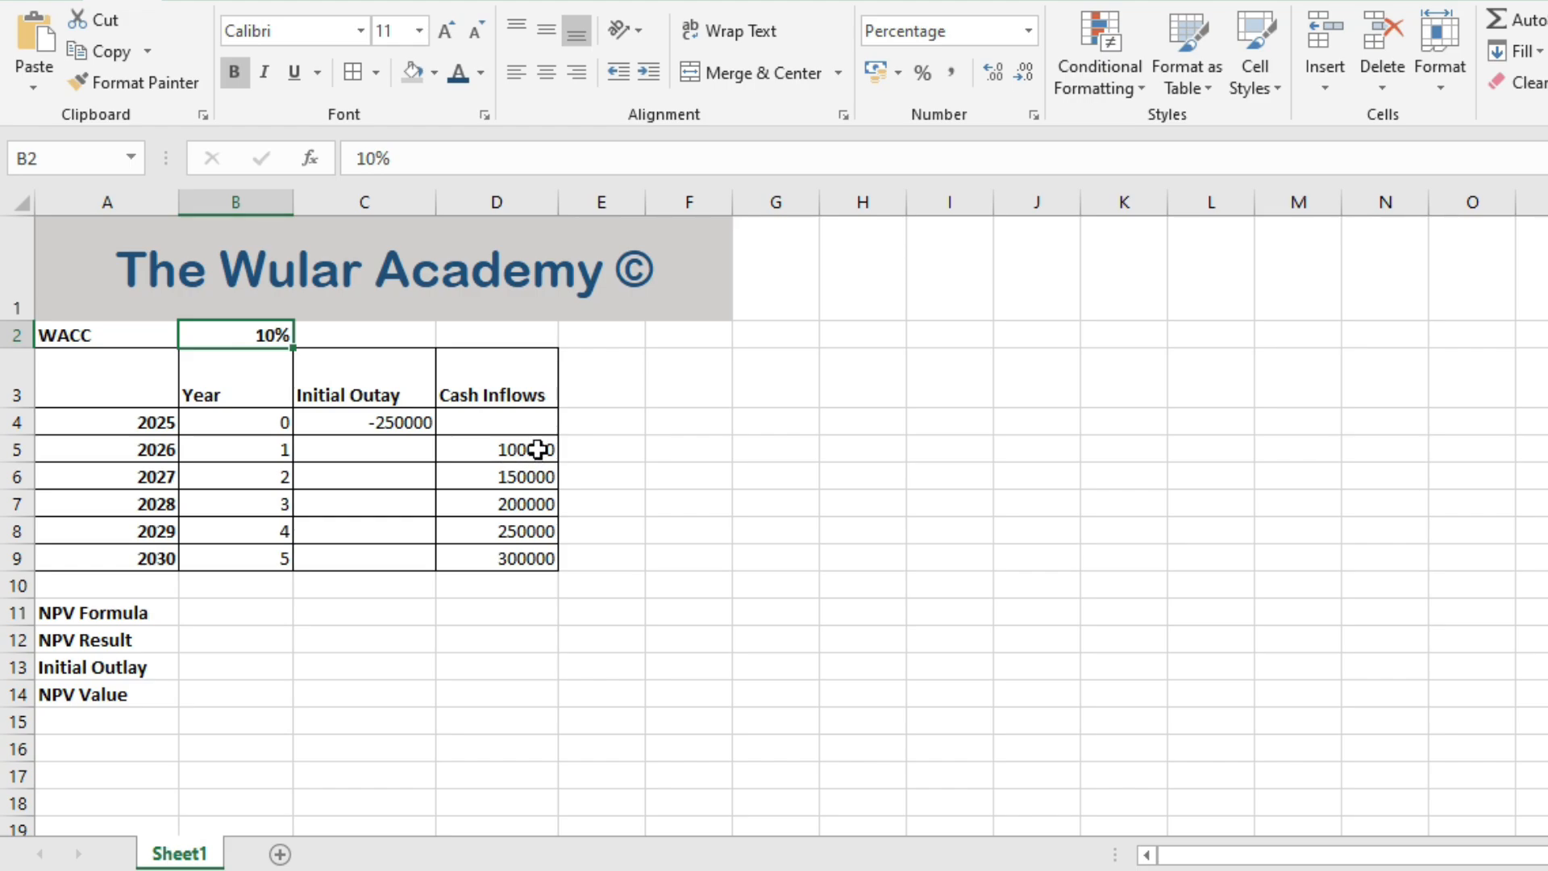
Step: Examine the yearly cash inflows in D5:D9 and the initial outlay in C4
click(538, 450)
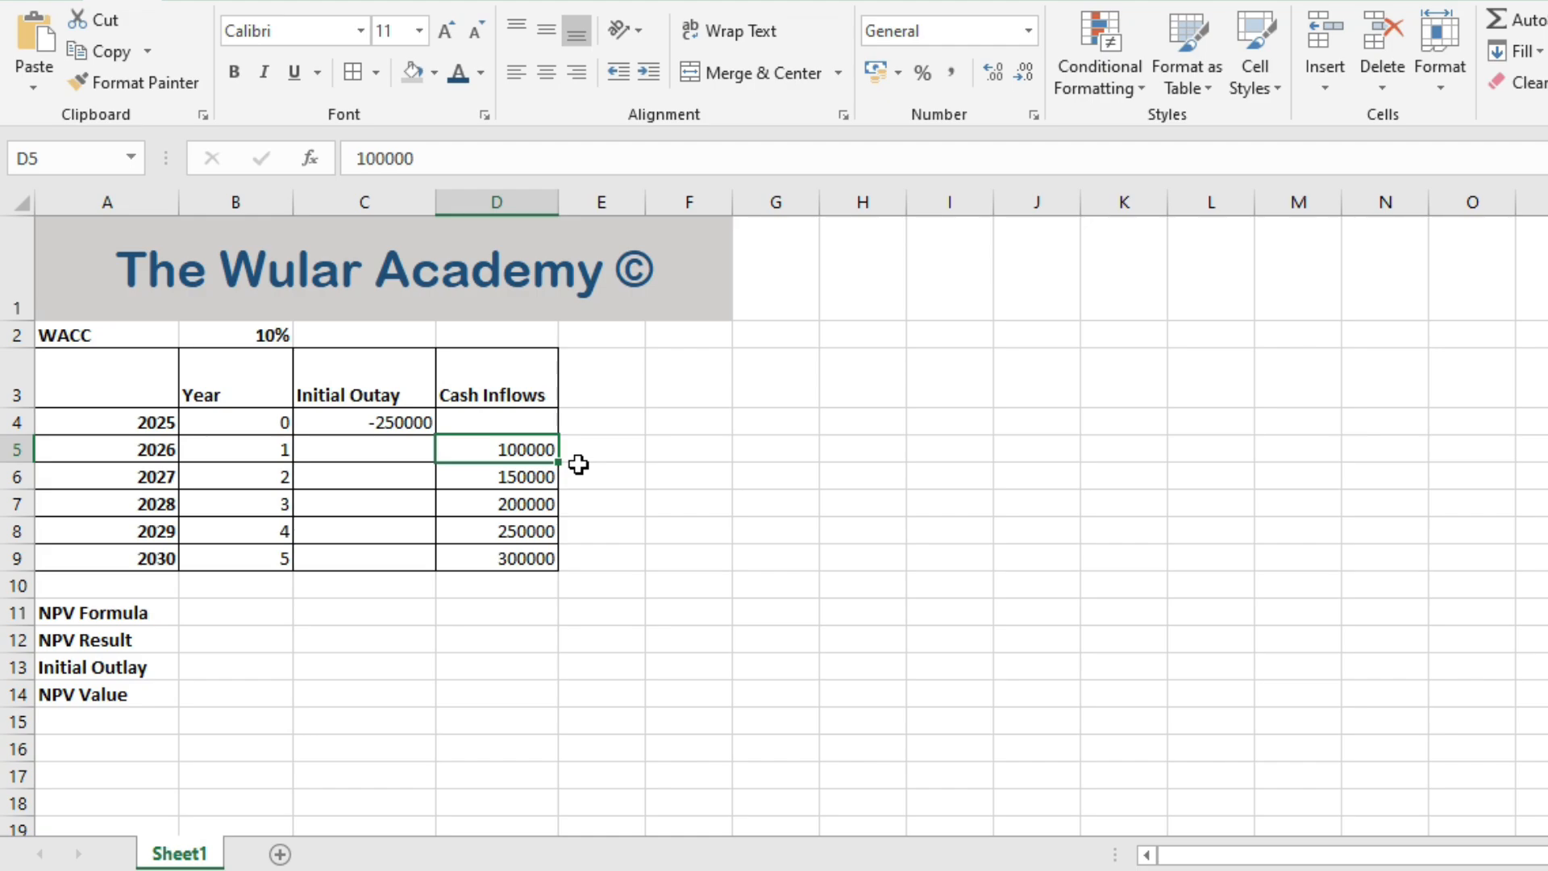
key(Down)
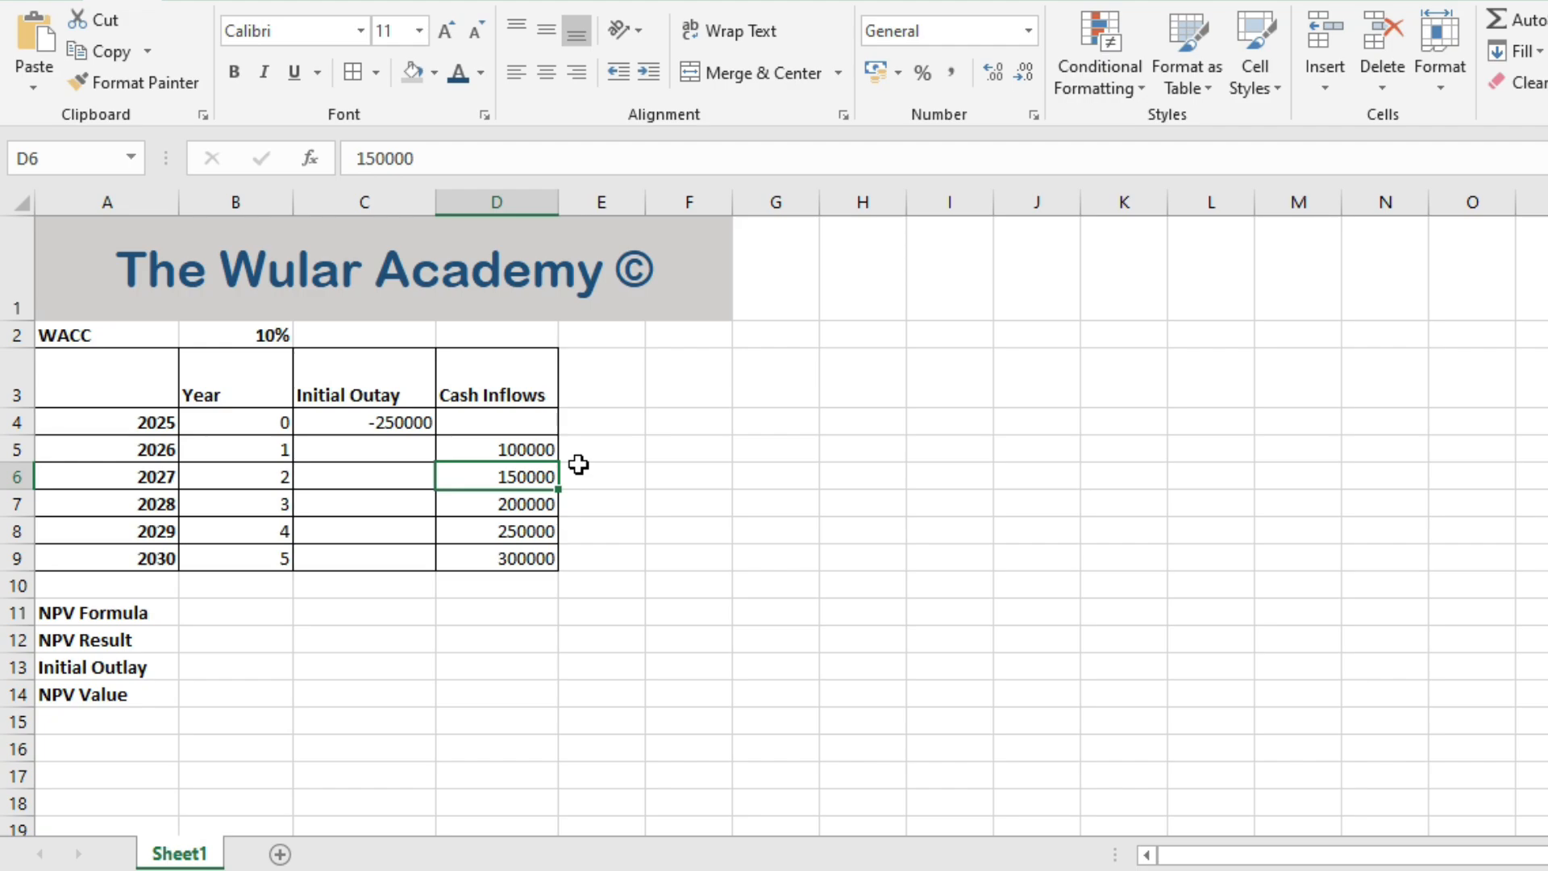
key(Down)
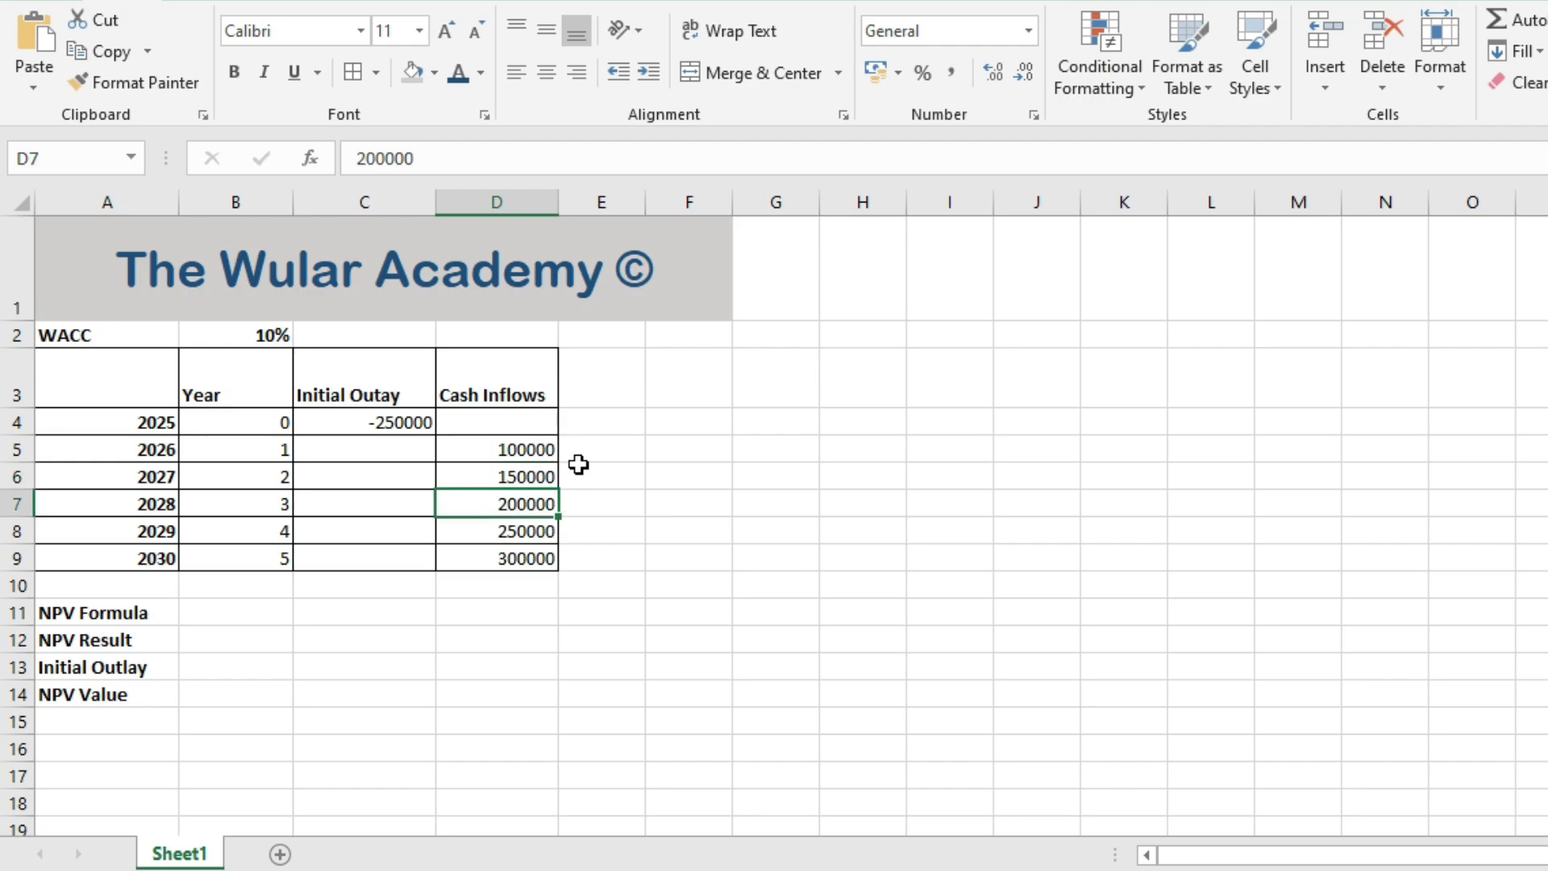
key(Down)
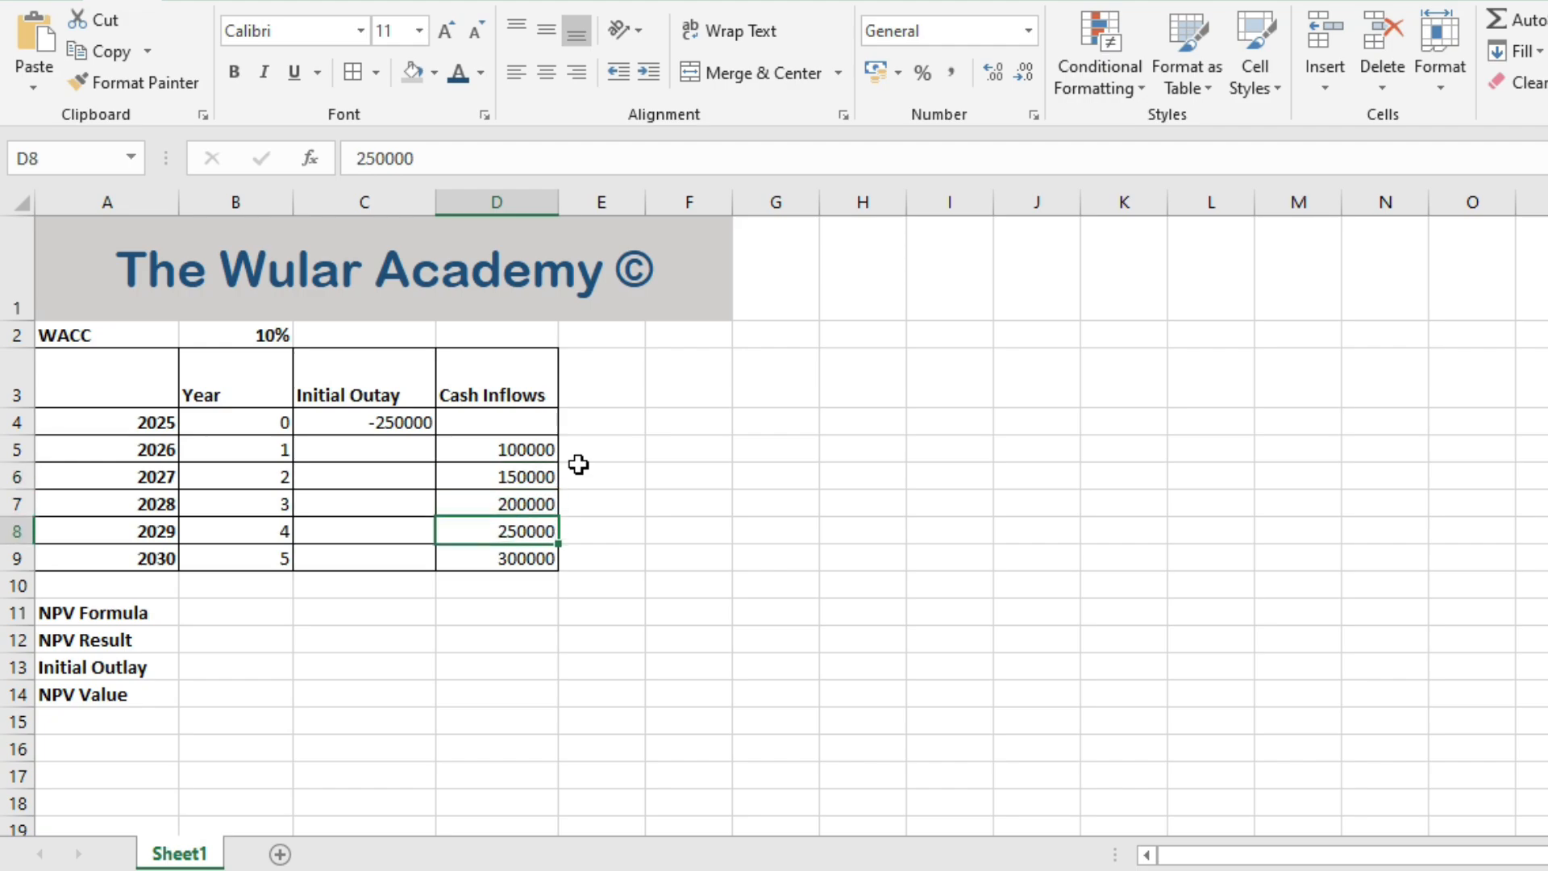
key(Down)
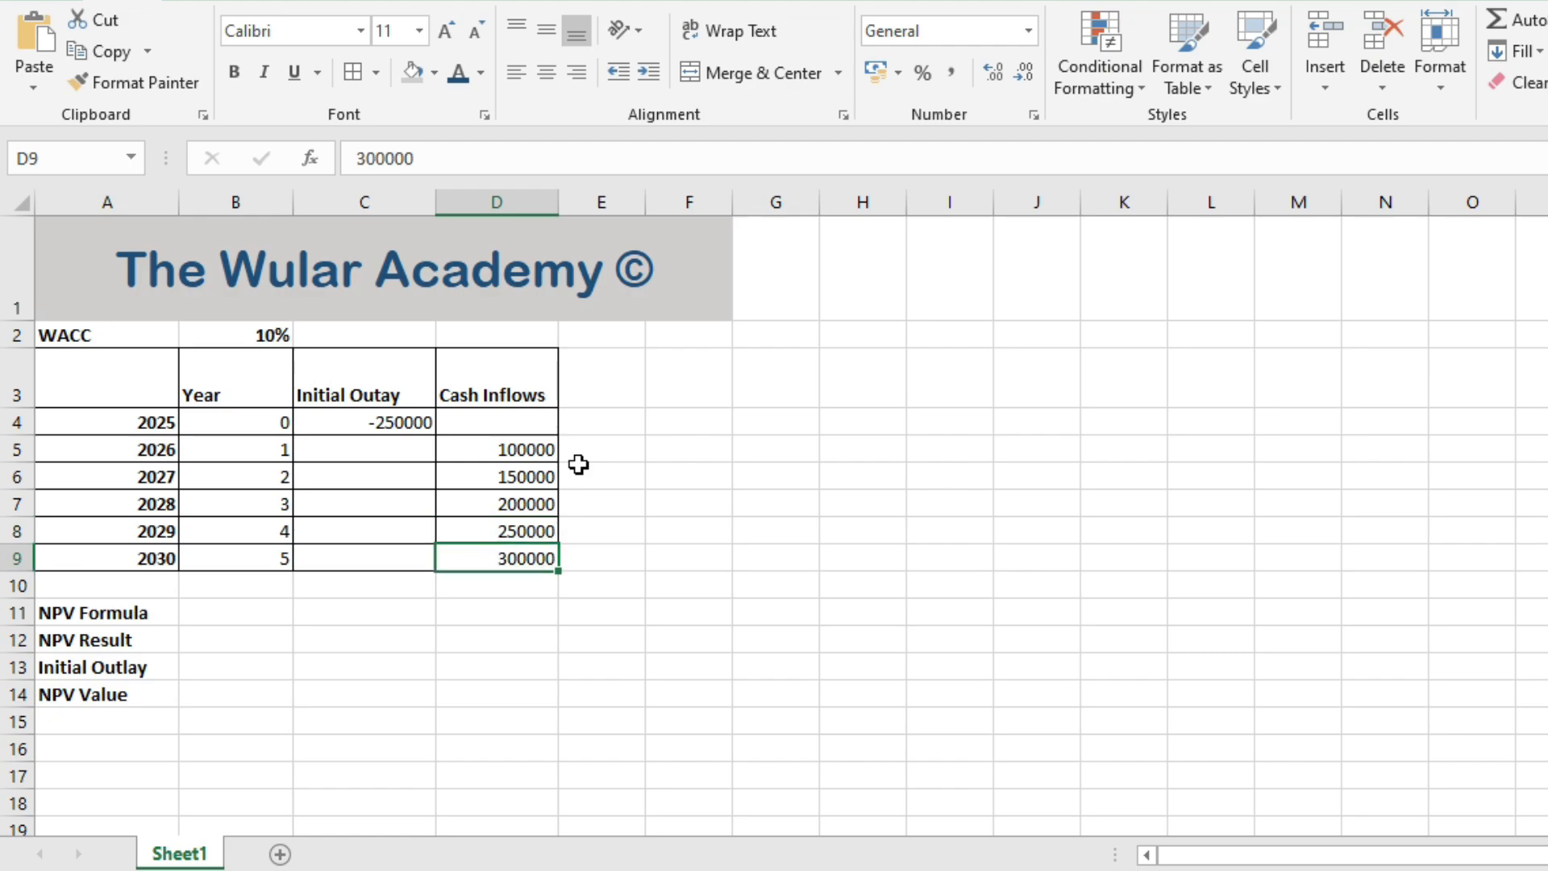
click(381, 425)
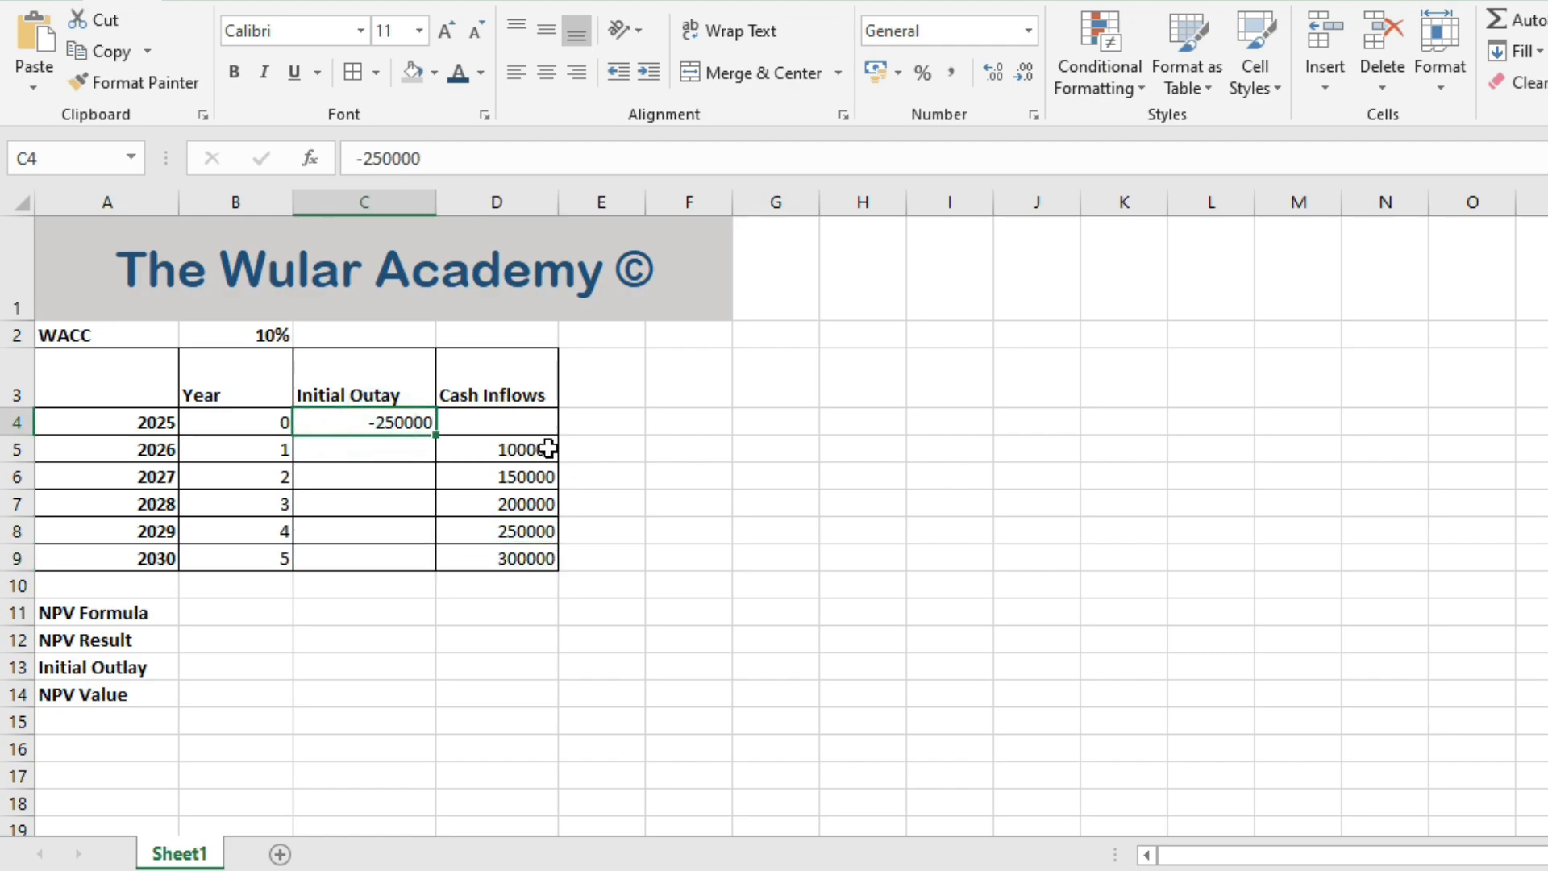
drag(547, 449, 543, 553)
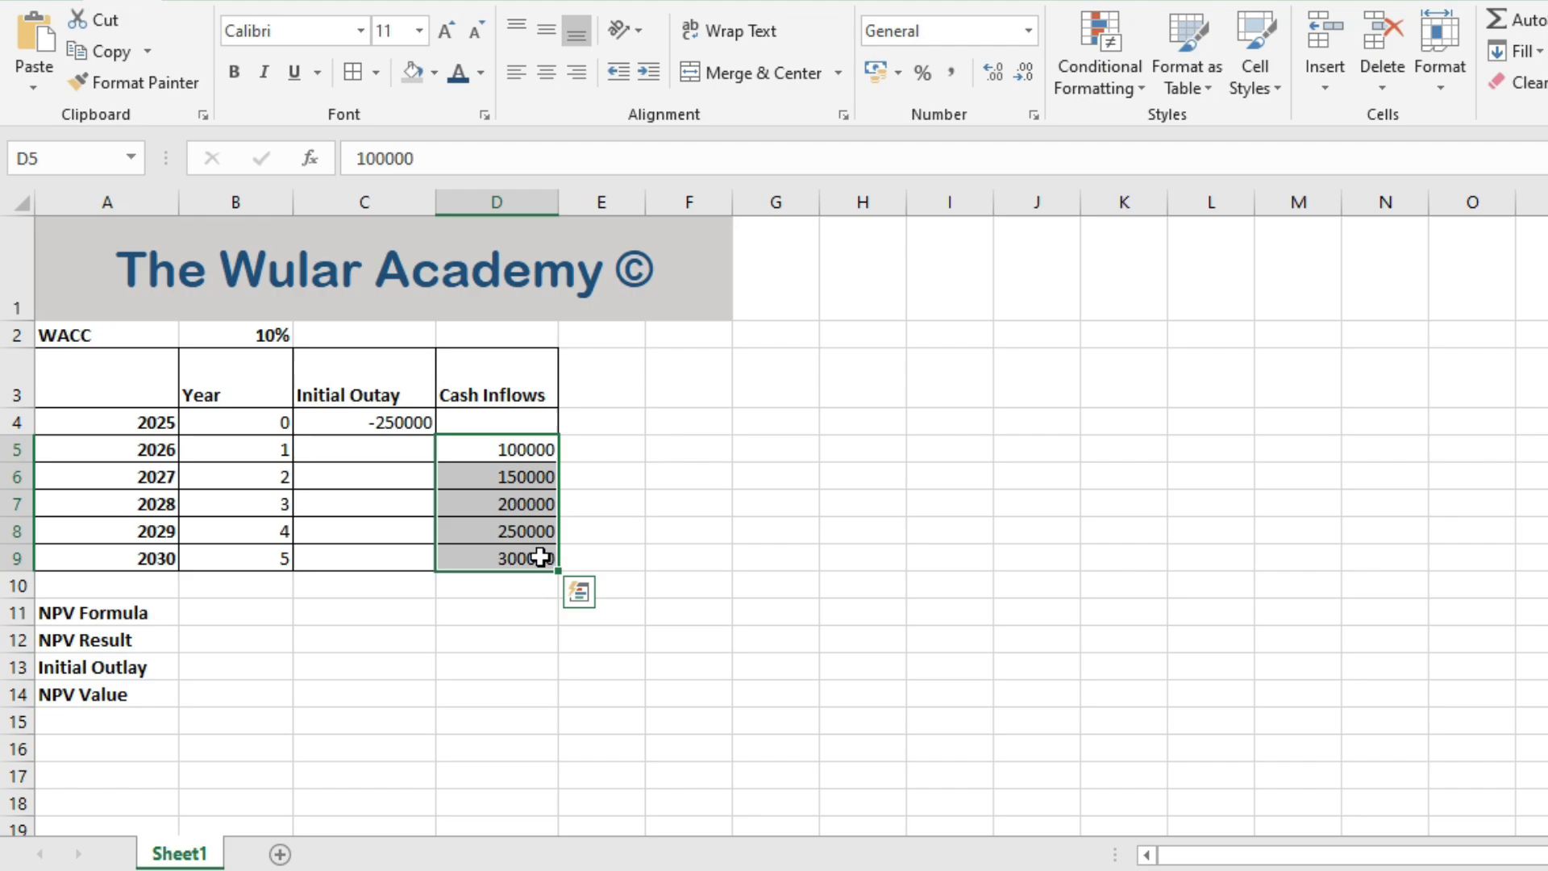
click(636, 559)
Step: Enter =NPV(B2,D5:D9) in B11 to discount the cash inflows at the WACC rate
click(217, 614)
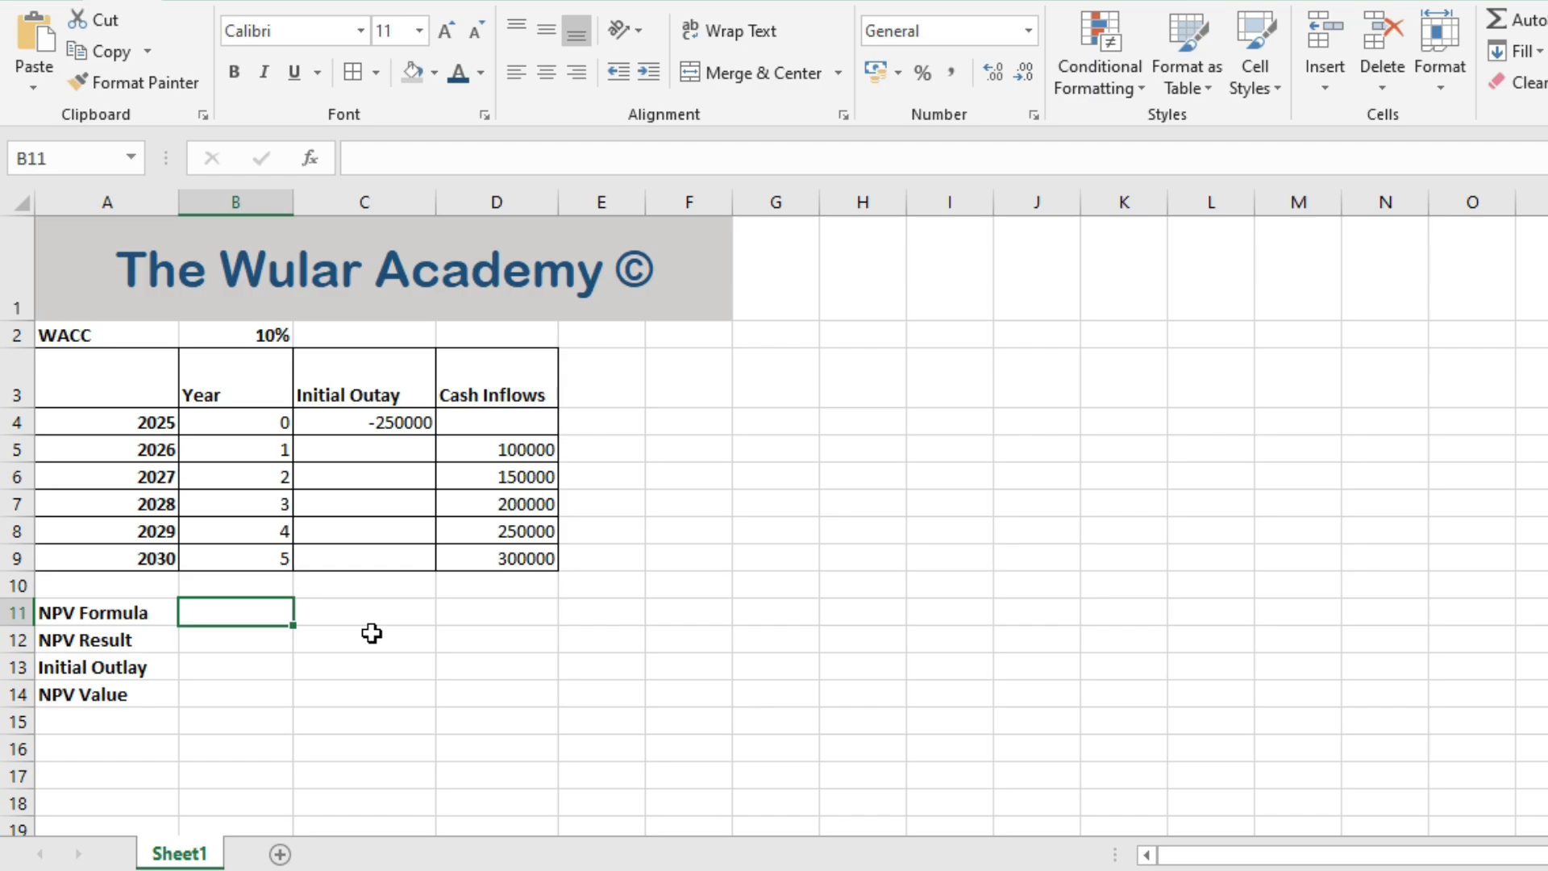
text(=)
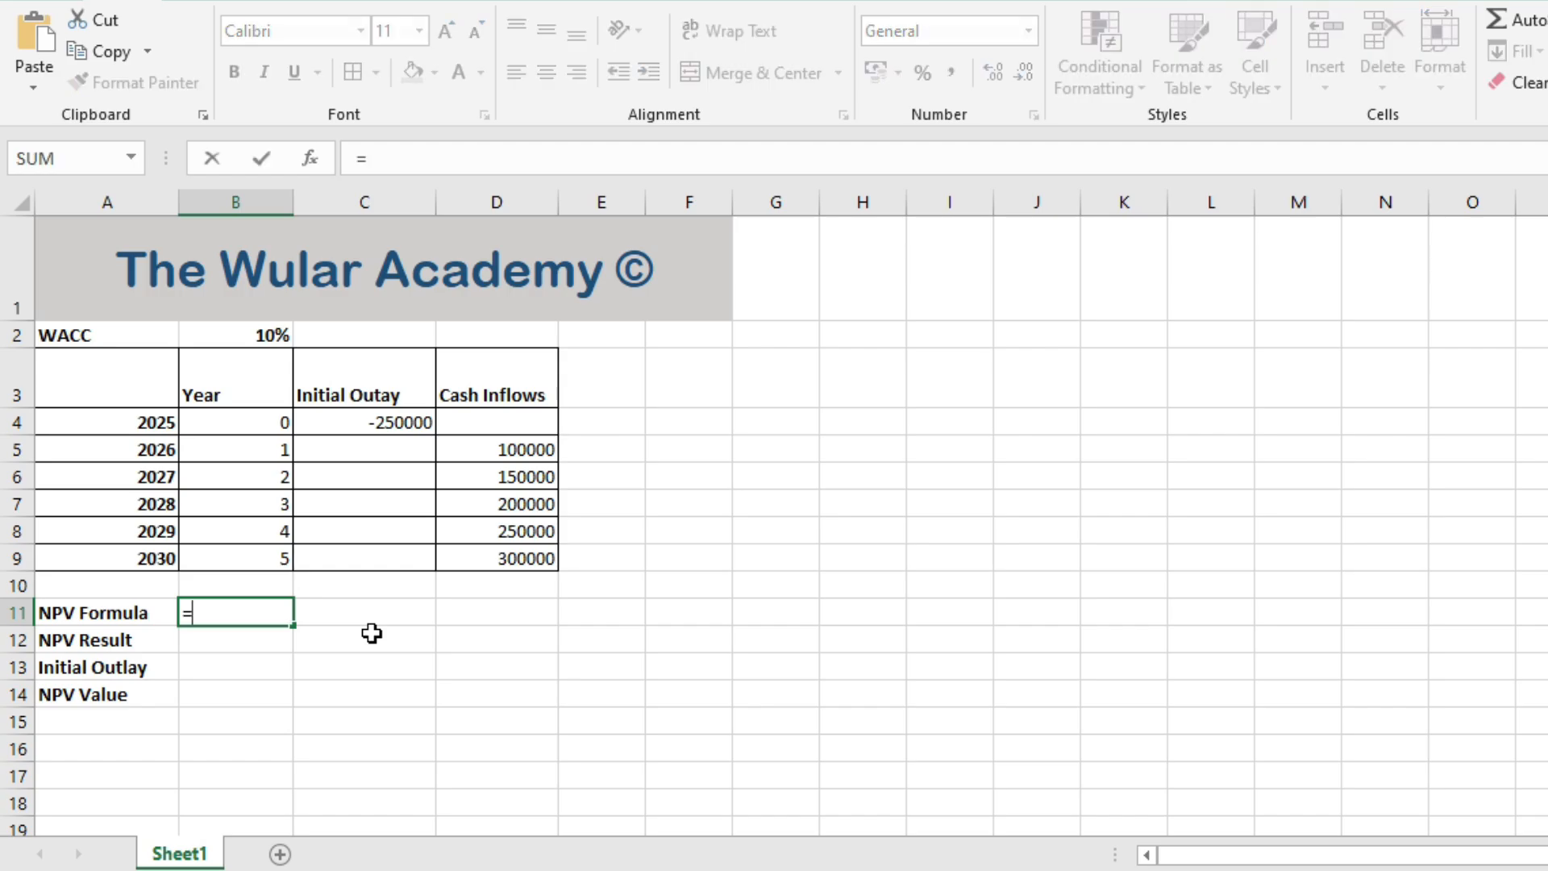
text(npv)
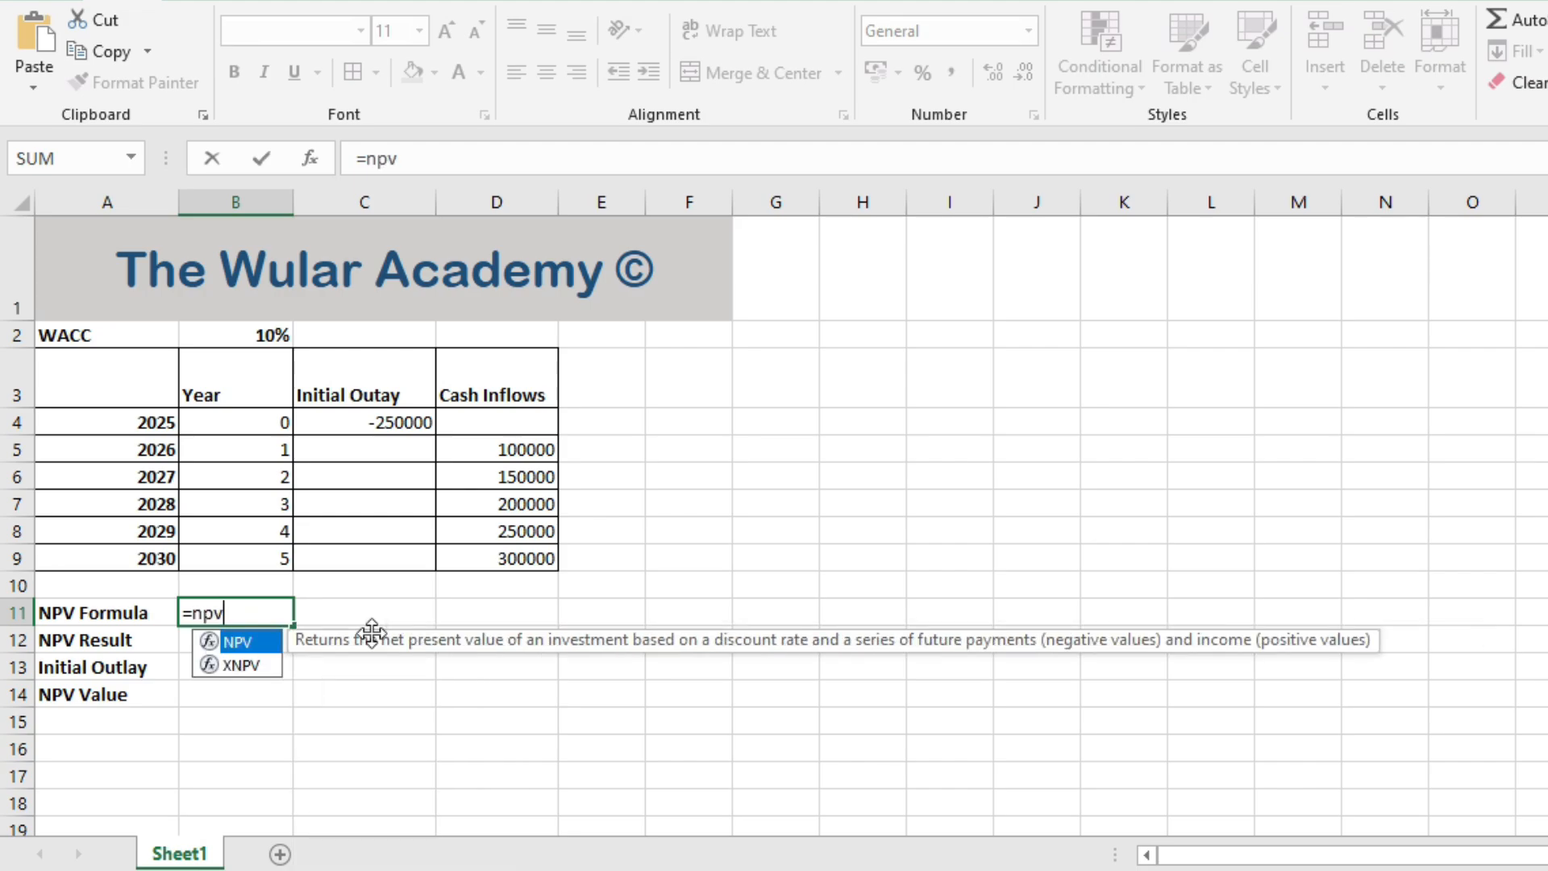
key(Tab)
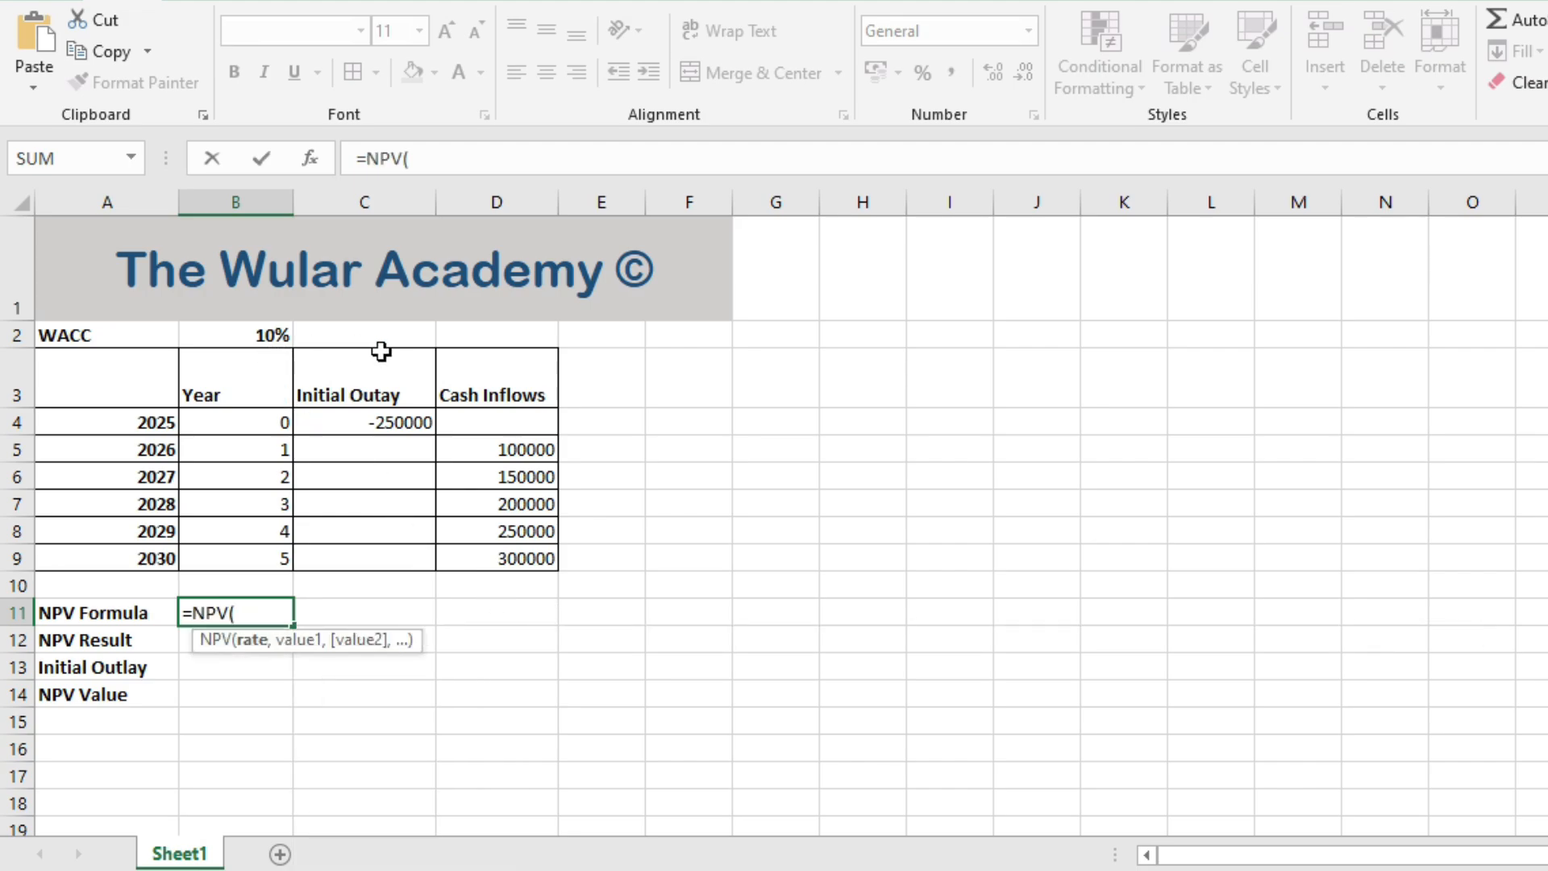
click(269, 335)
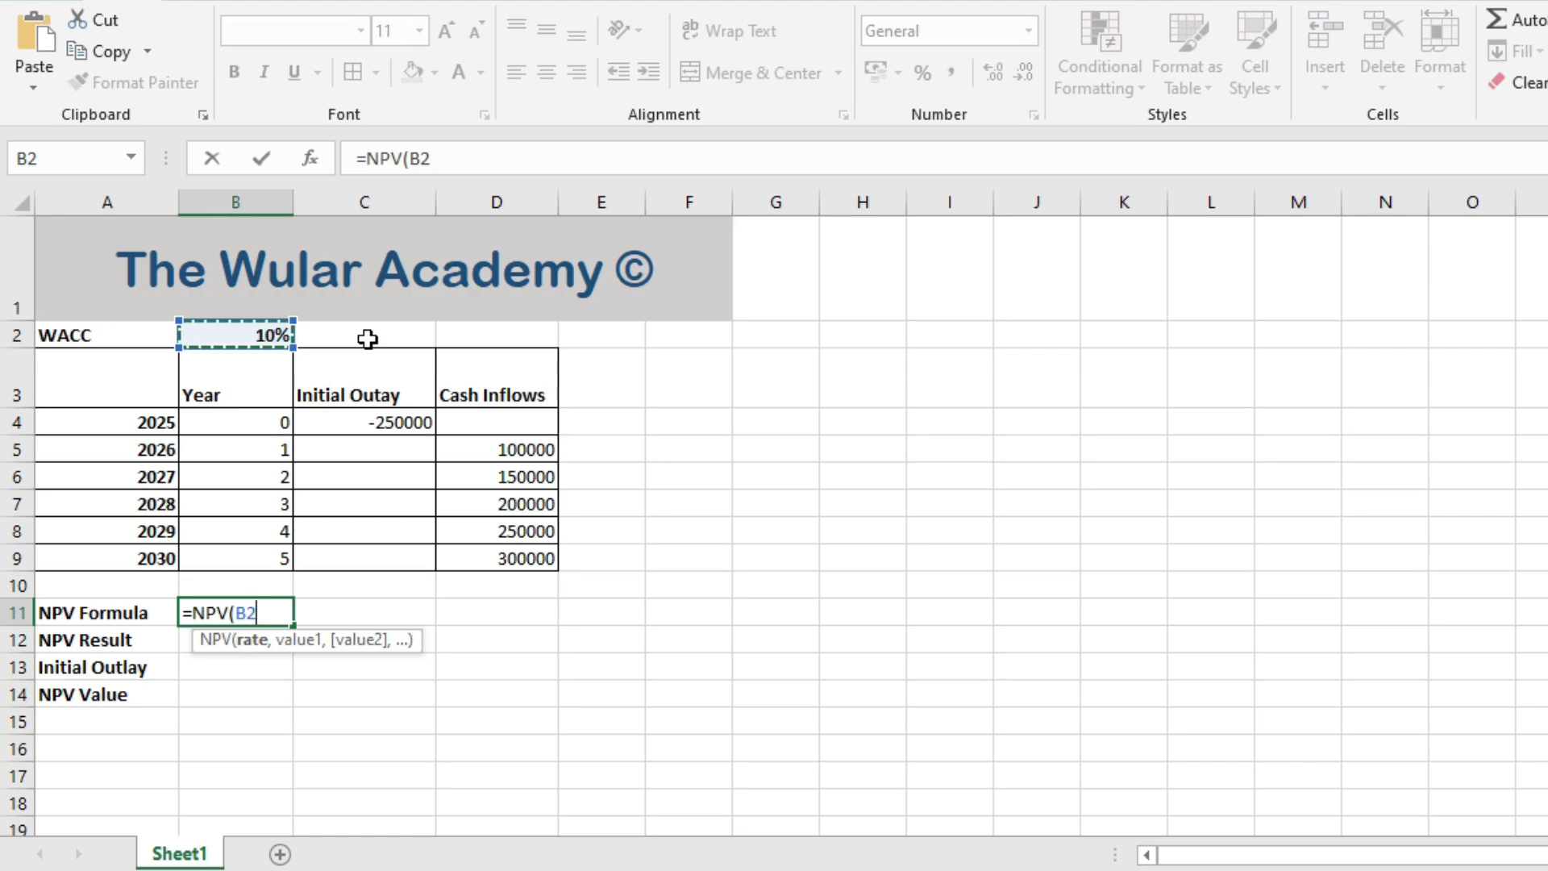
text(,)
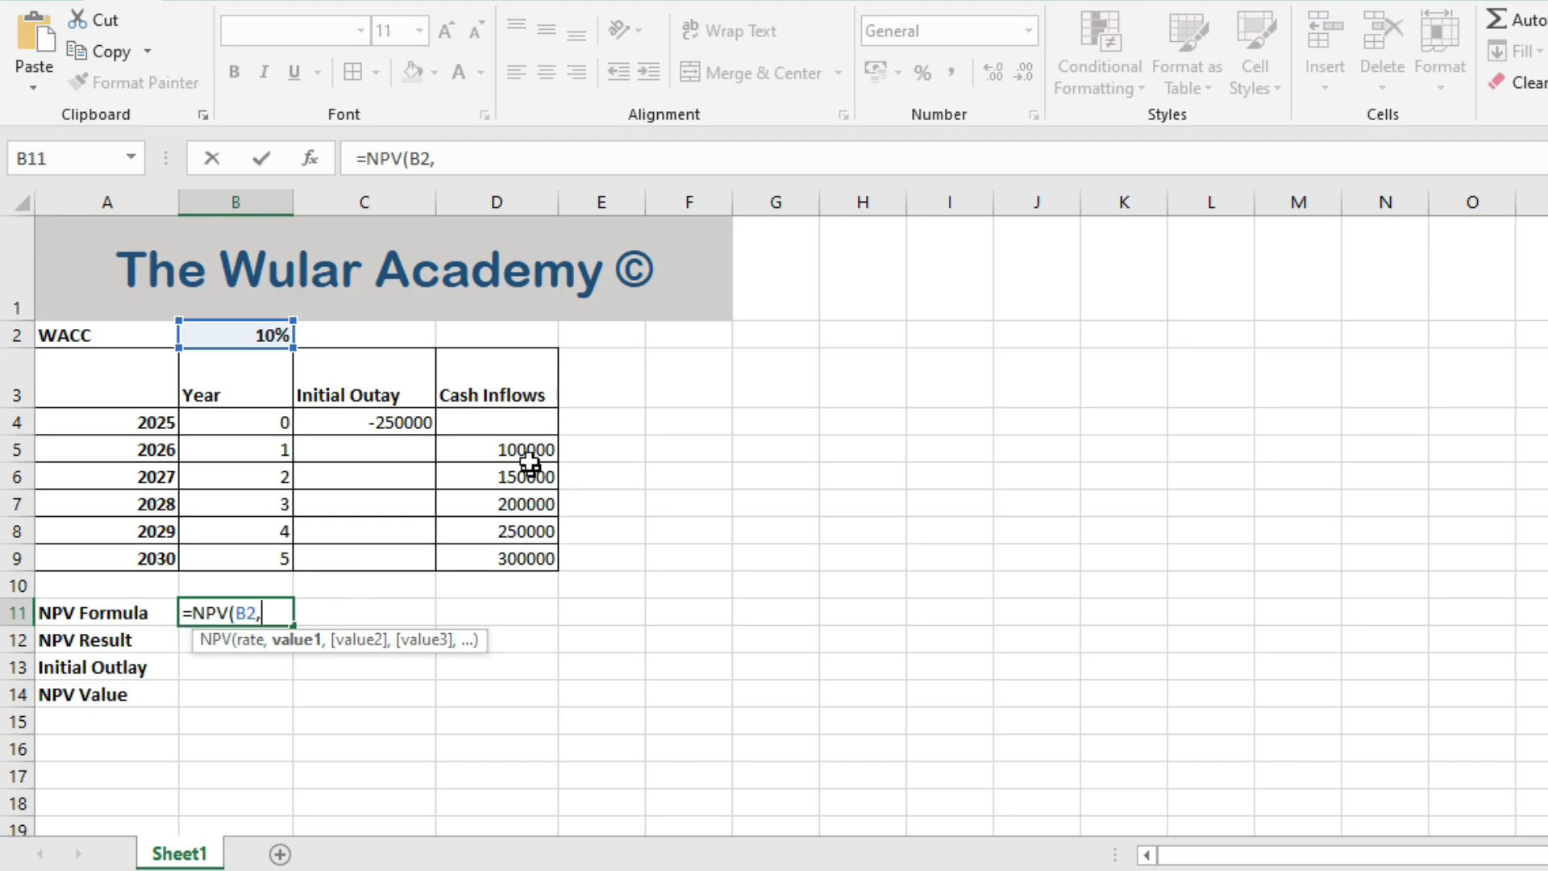
drag(525, 449, 522, 567)
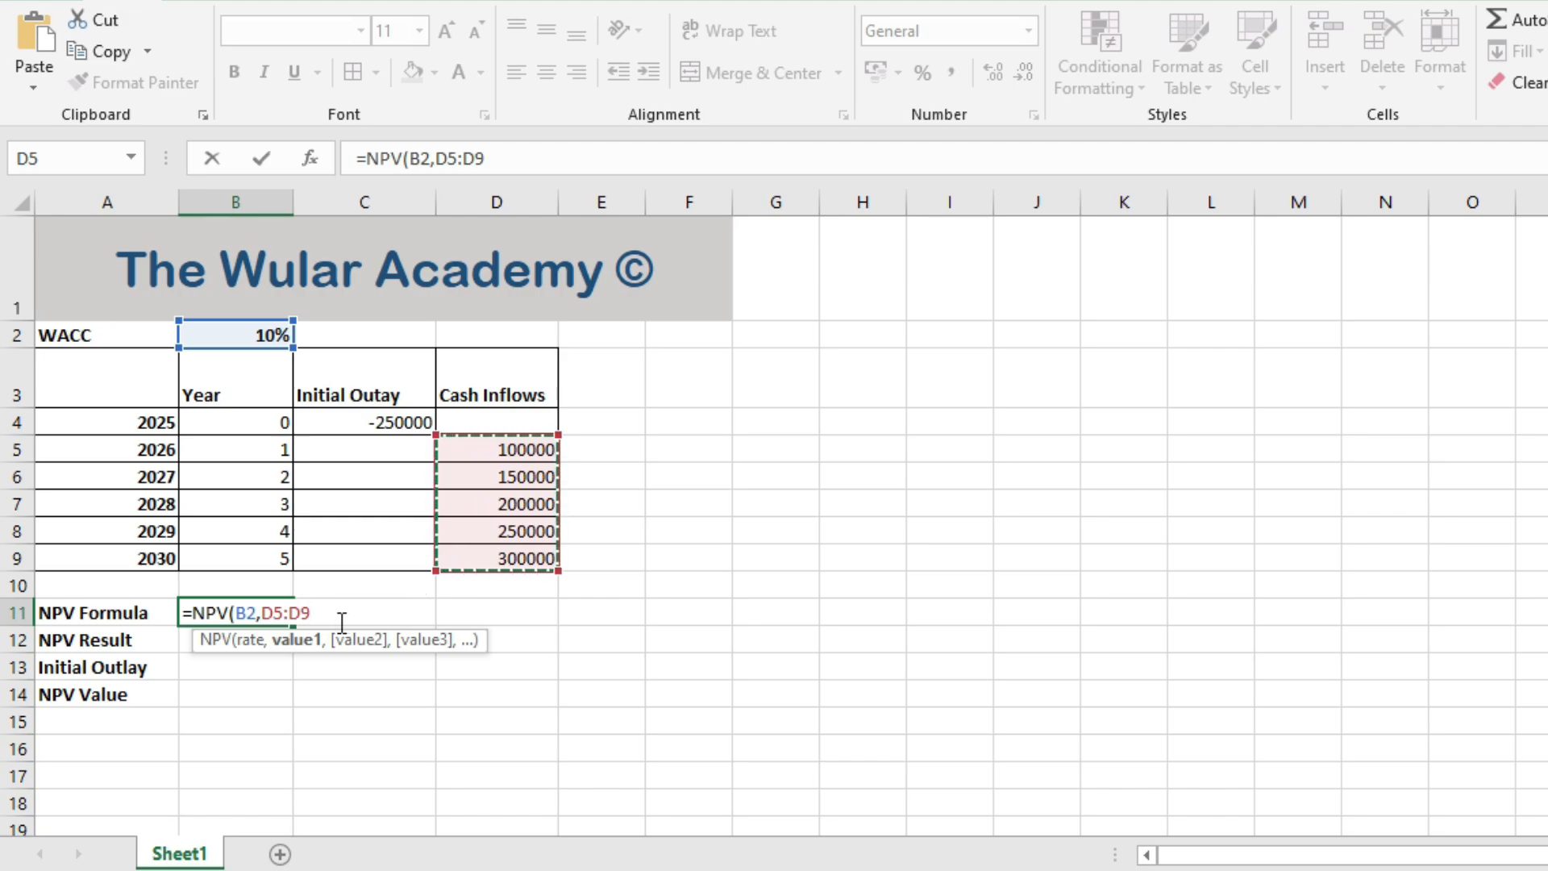
text())
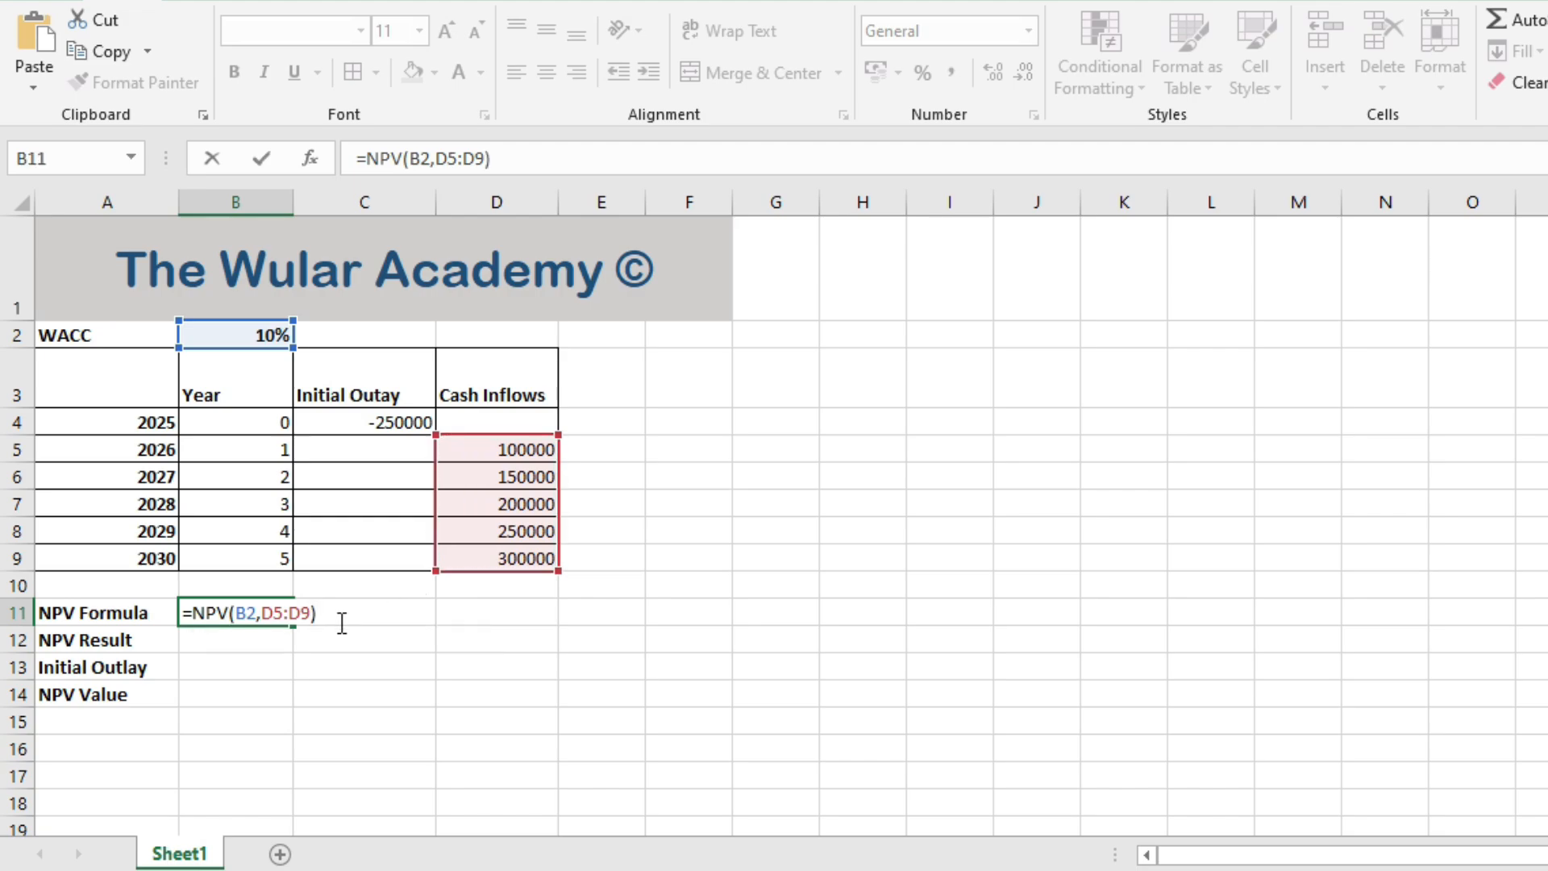
key(Return)
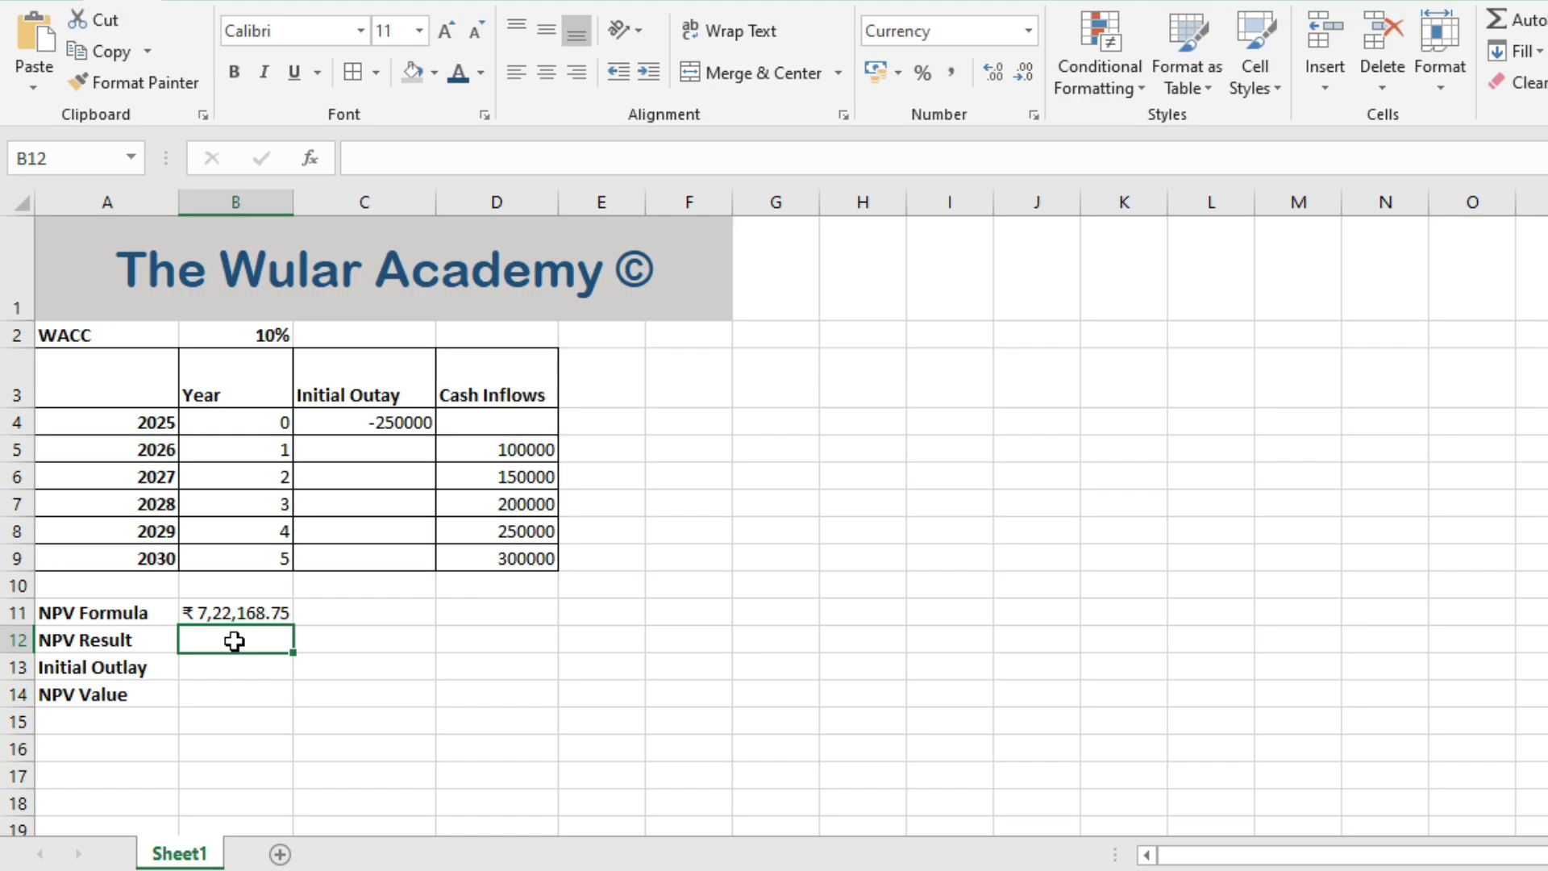
Step: Move the NPV formula from B11 to the NPV Result cell B12, keeping its references
click(190, 613)
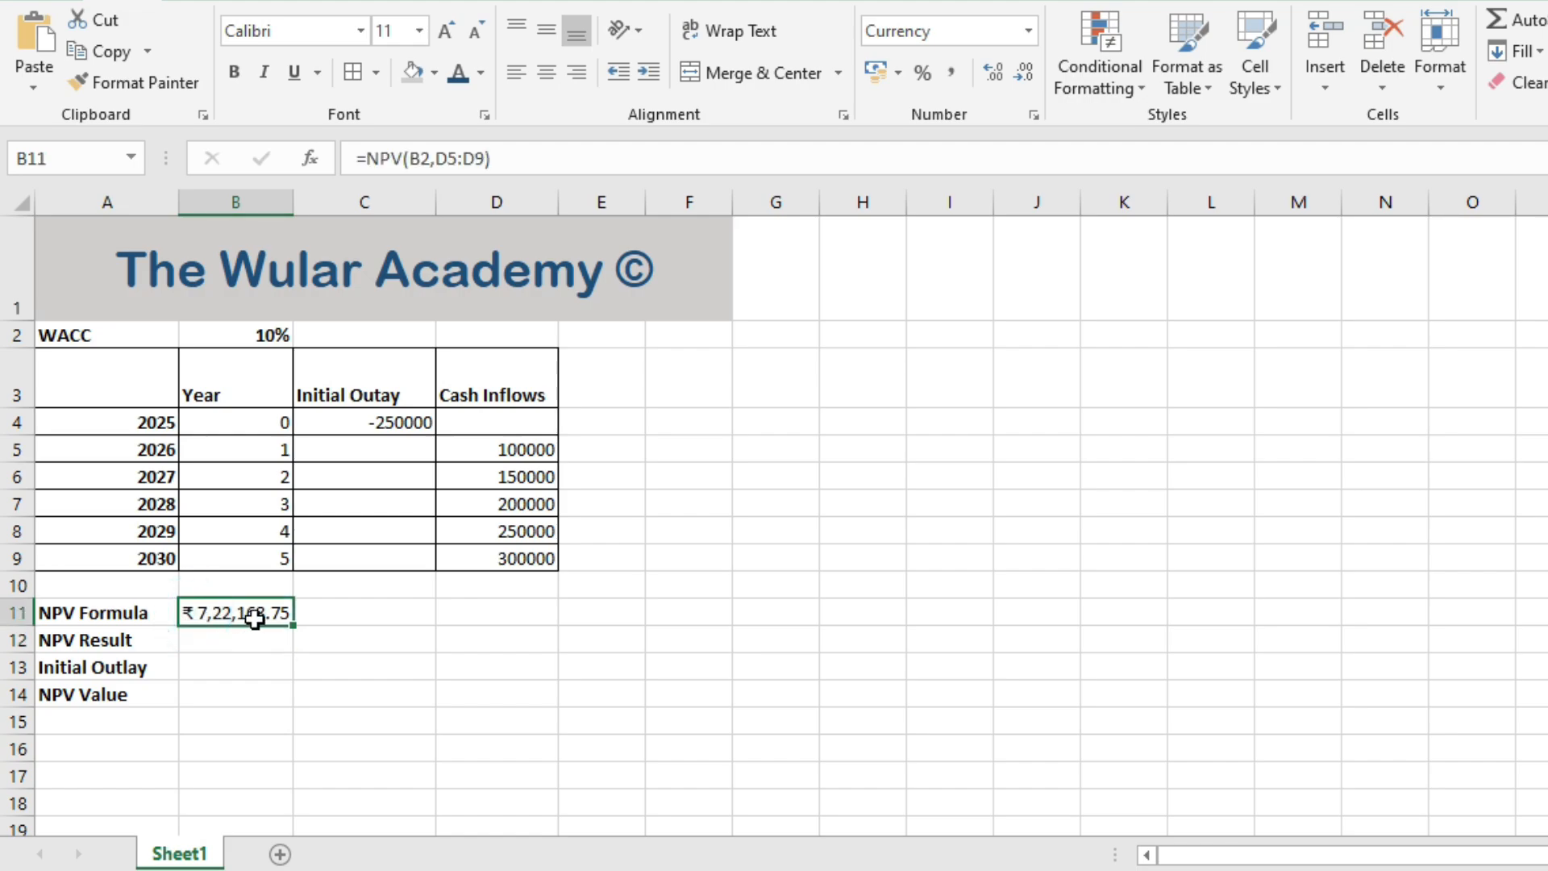
key(ctrl+c)
click(243, 638)
key(ctrl+v)
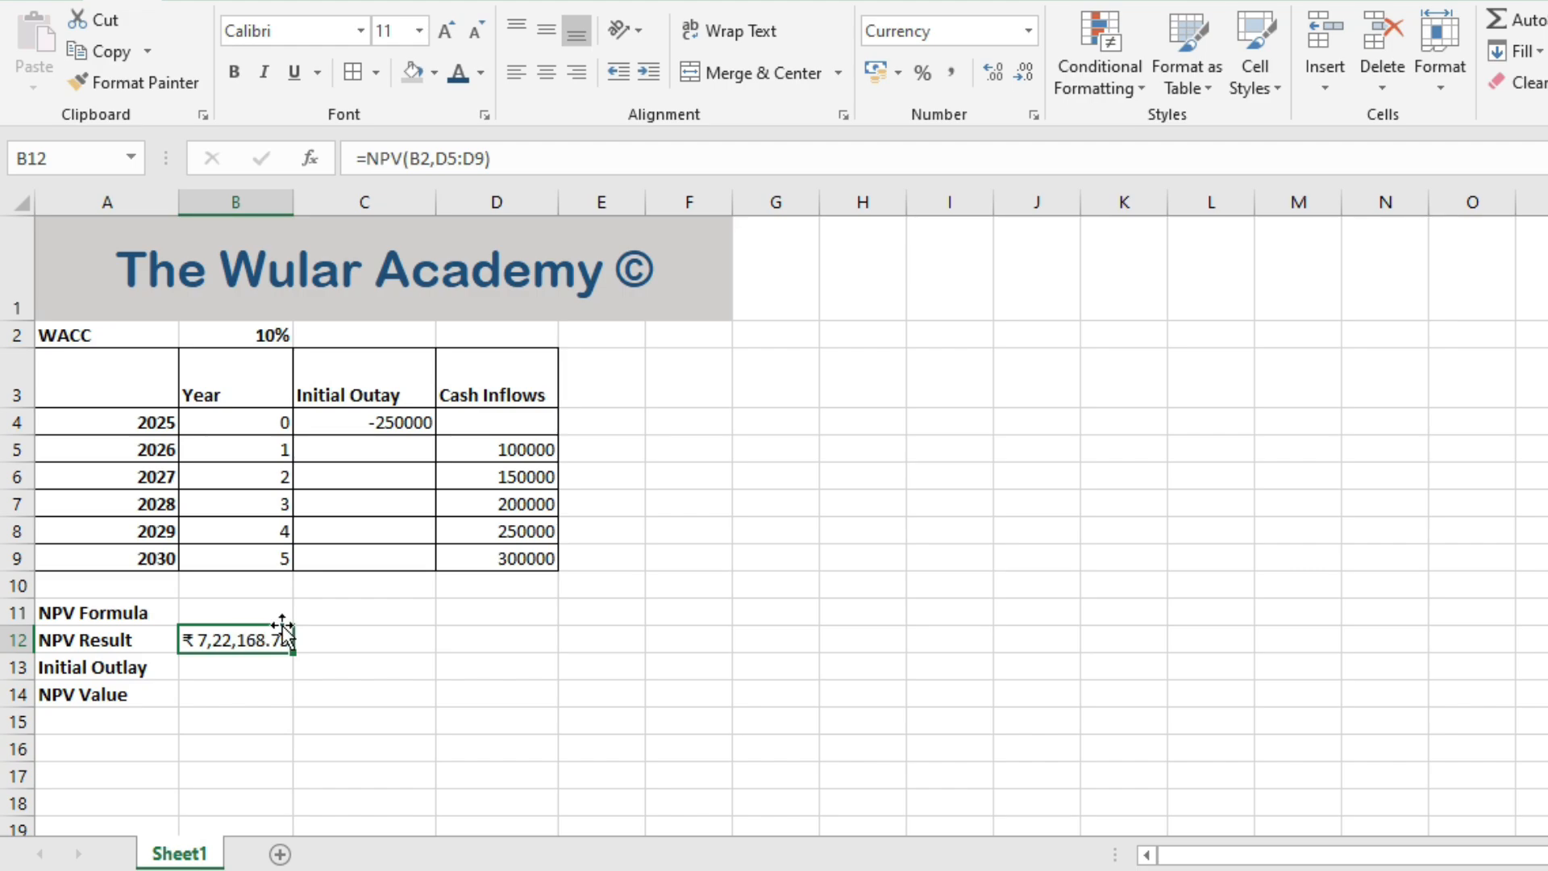
Step: Show the NPV formula as text in B11 with =FORMULATEXT(B12) and widen column B to fit it
click(255, 612)
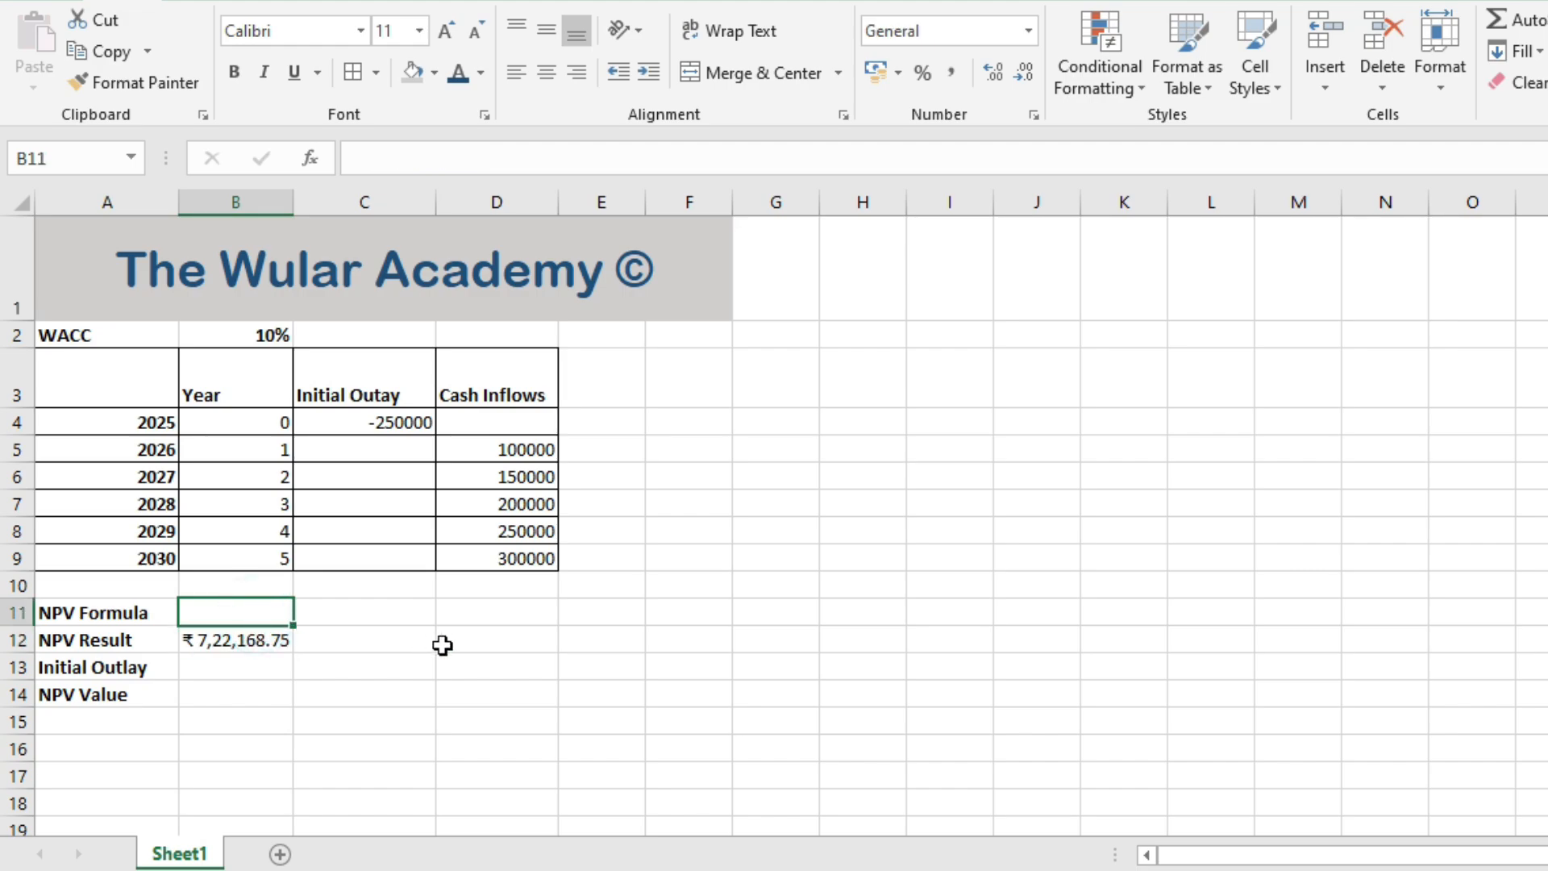
text(=)
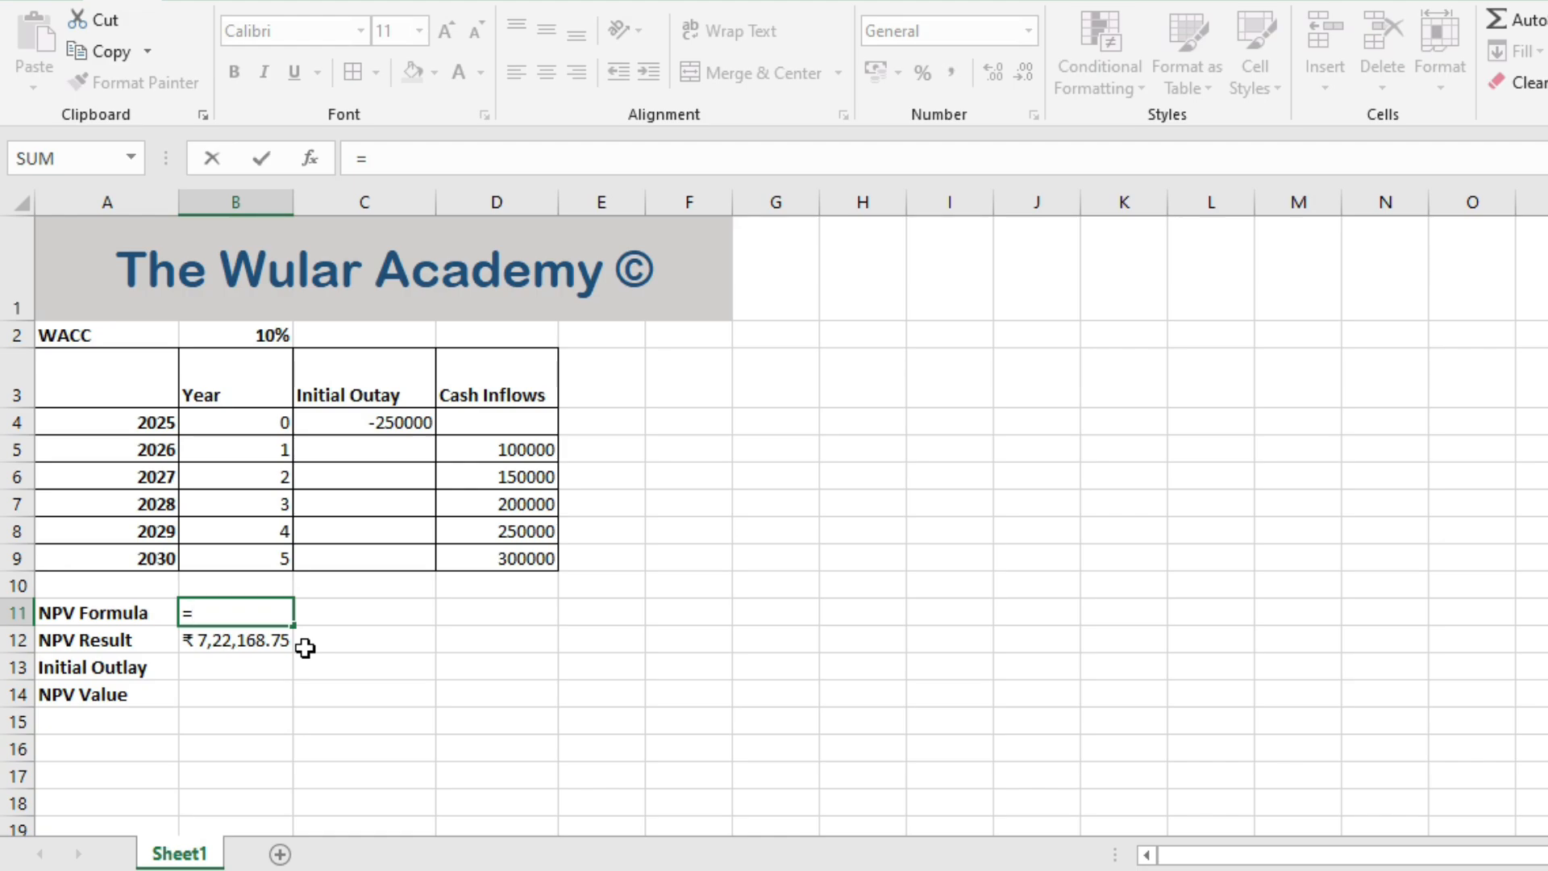
text(formul)
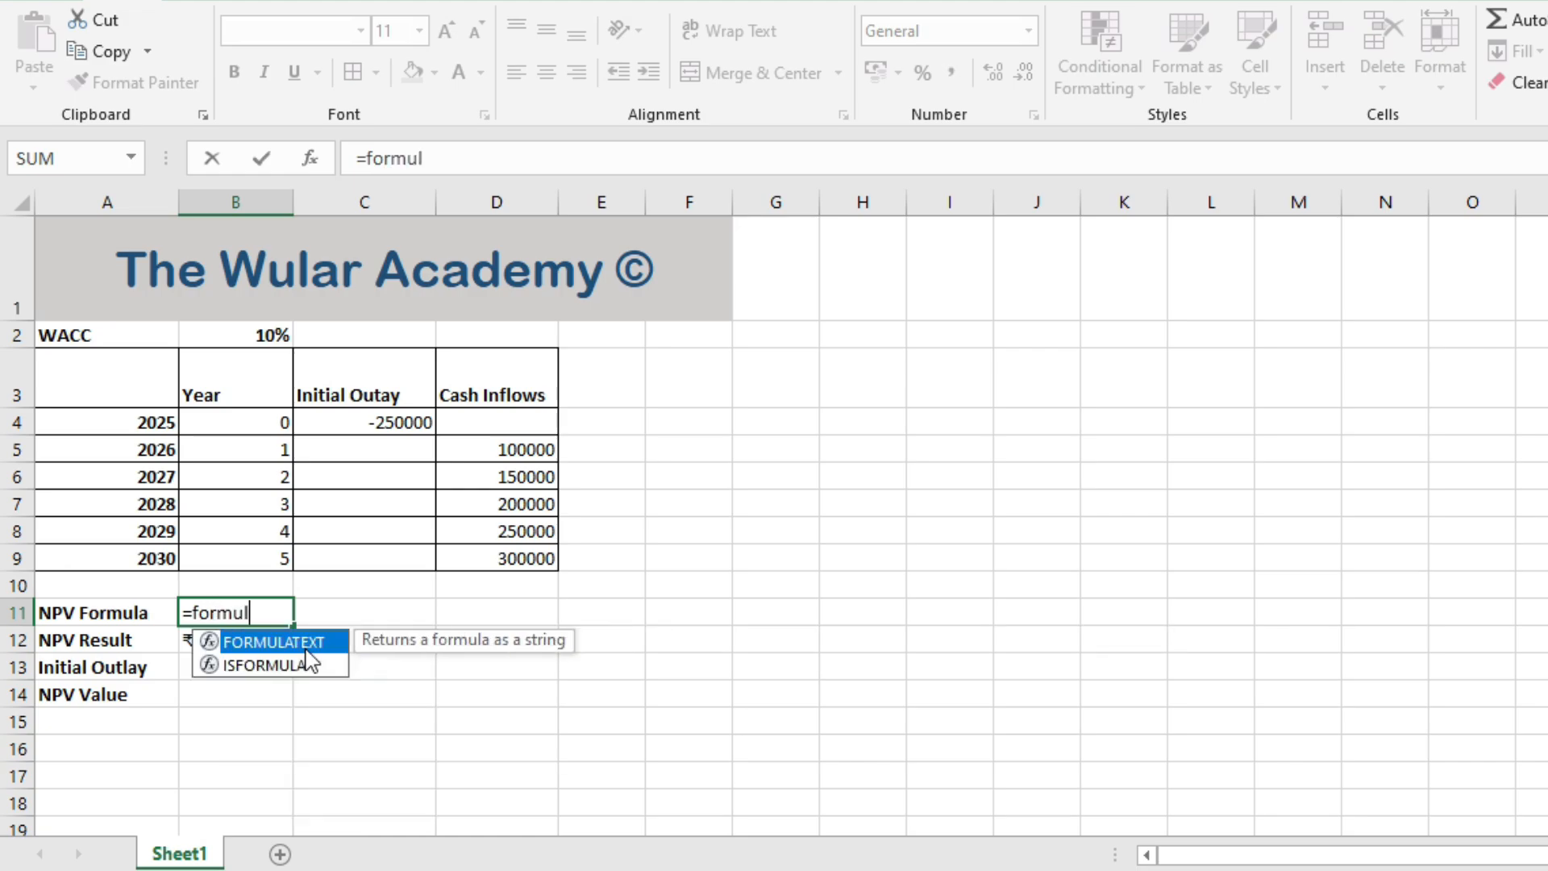
double_click(307, 649)
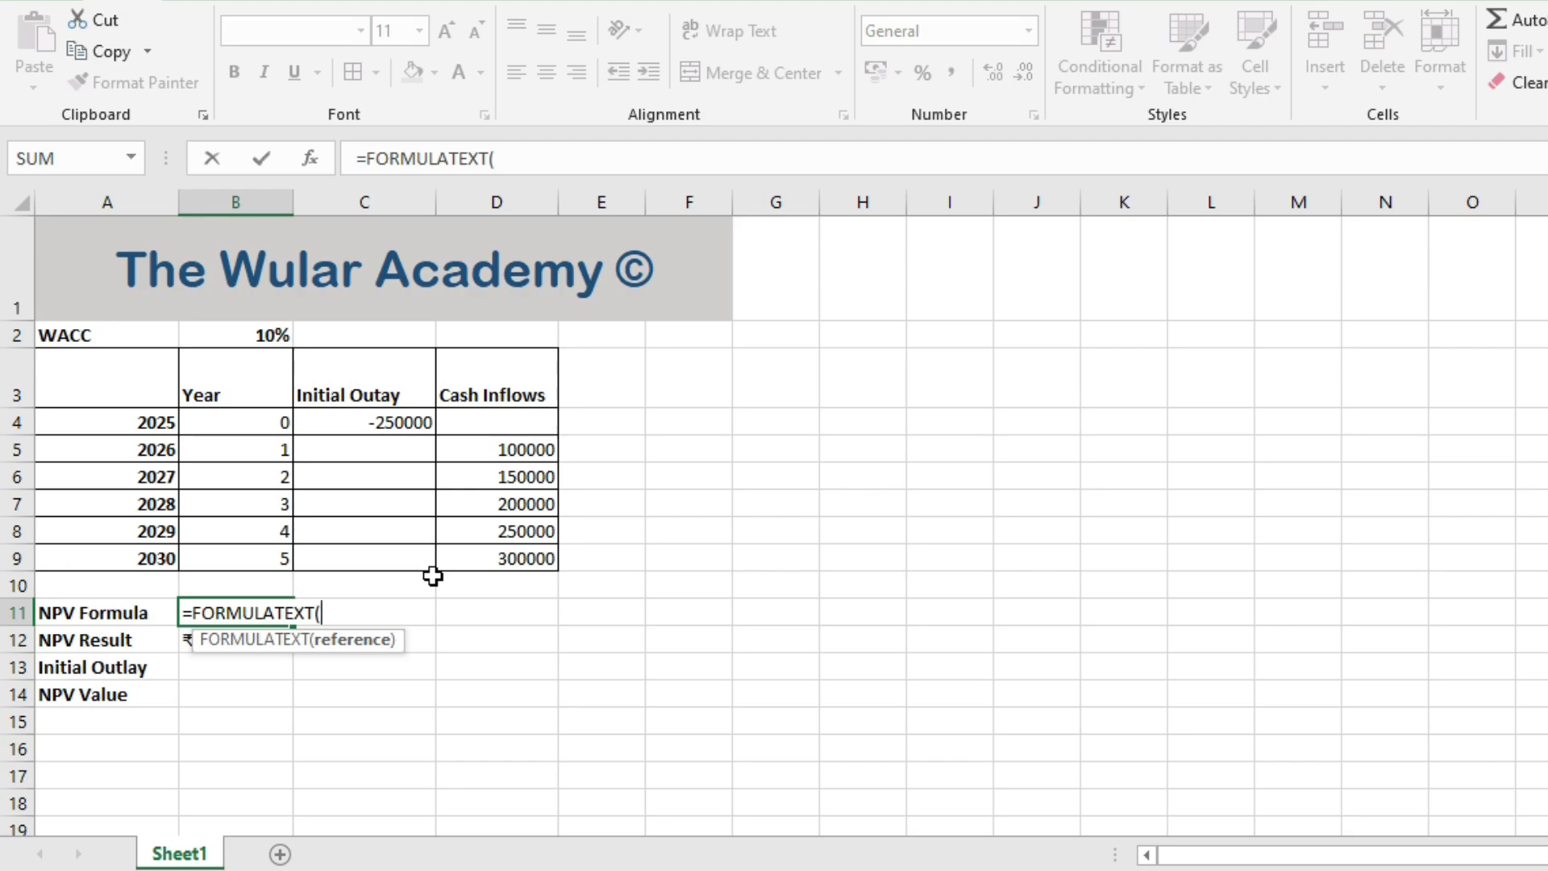
text(b12)
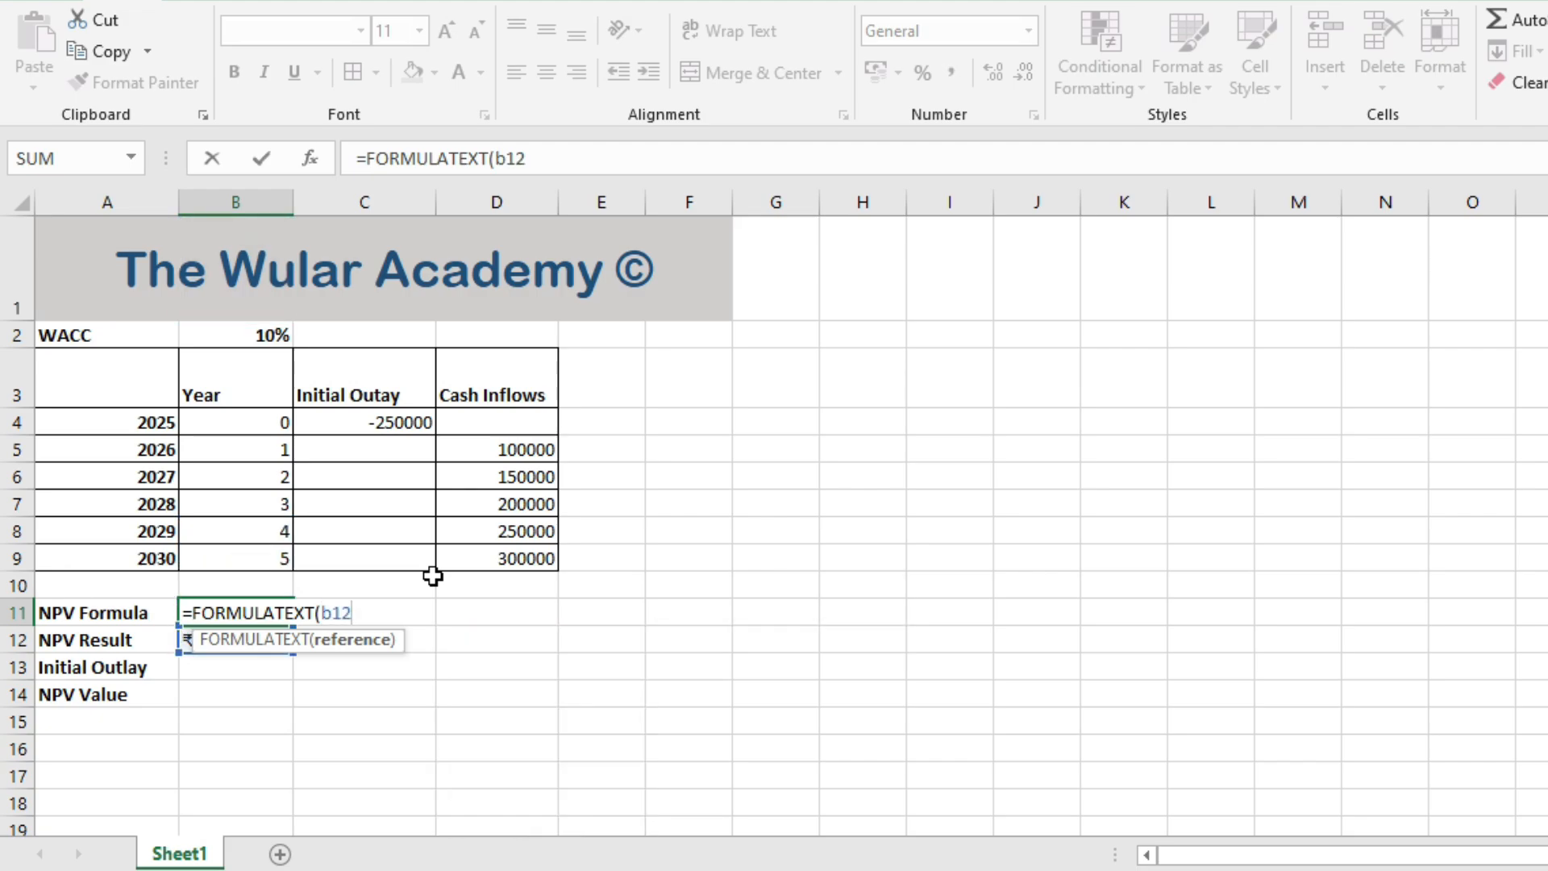
text())
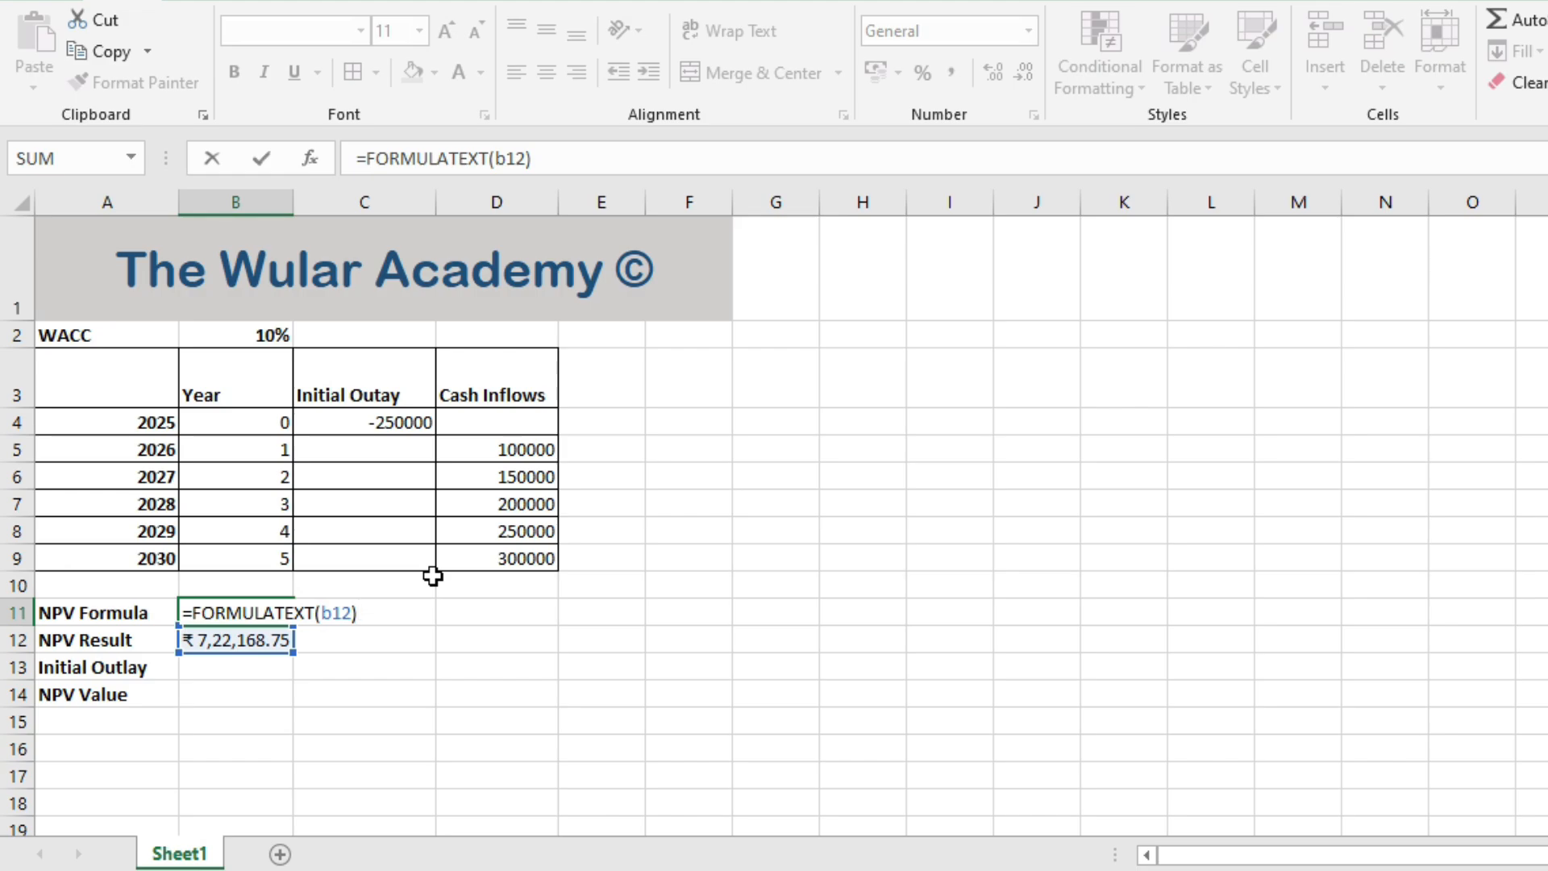
key(Return)
click(242, 611)
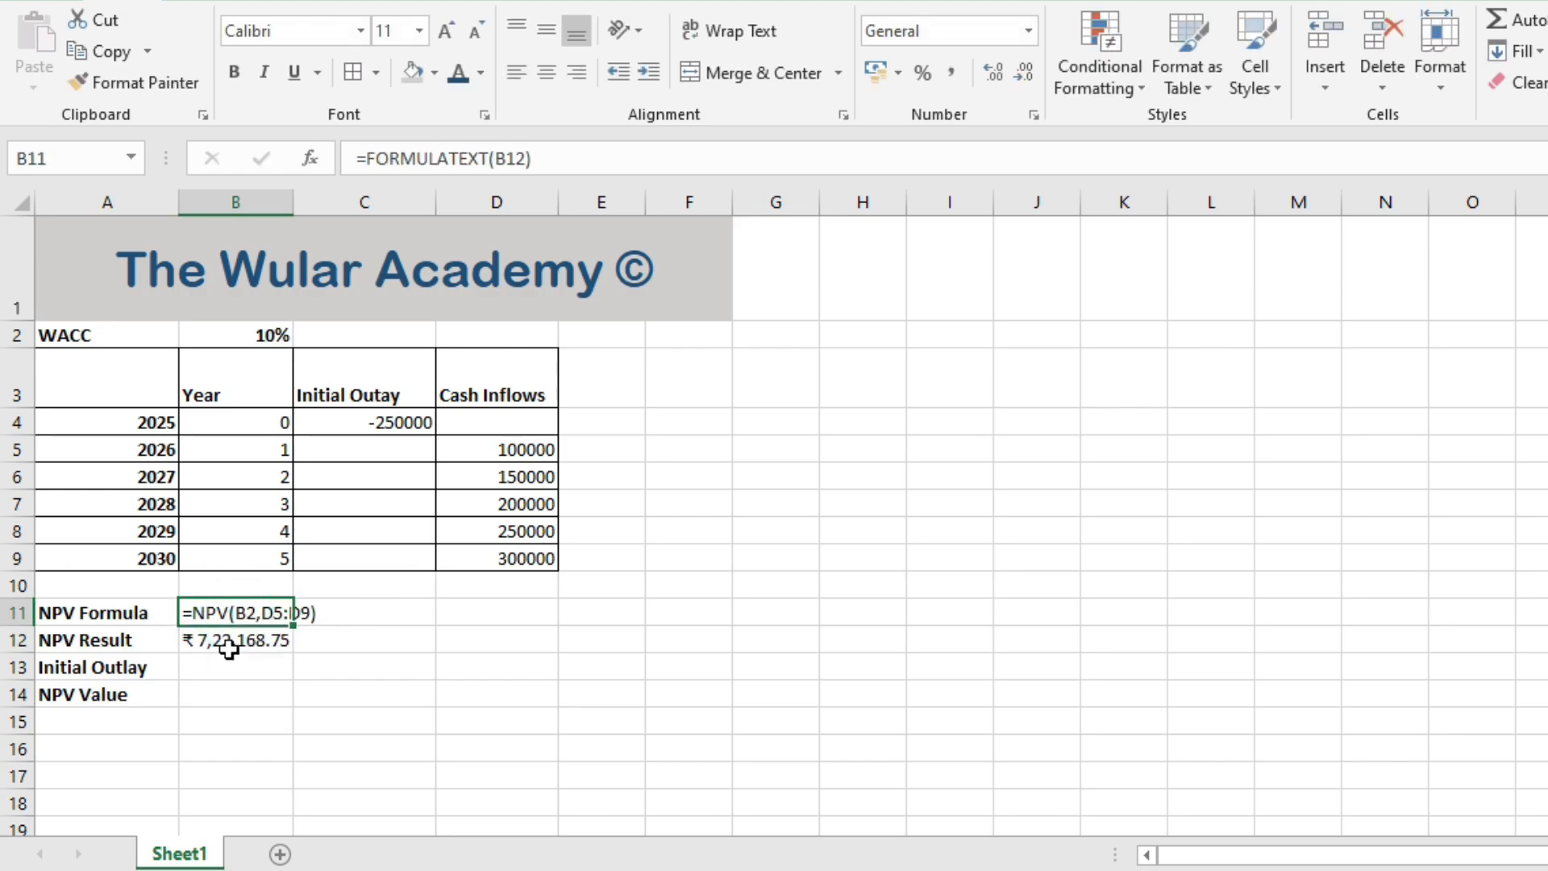
drag(293, 203, 317, 203)
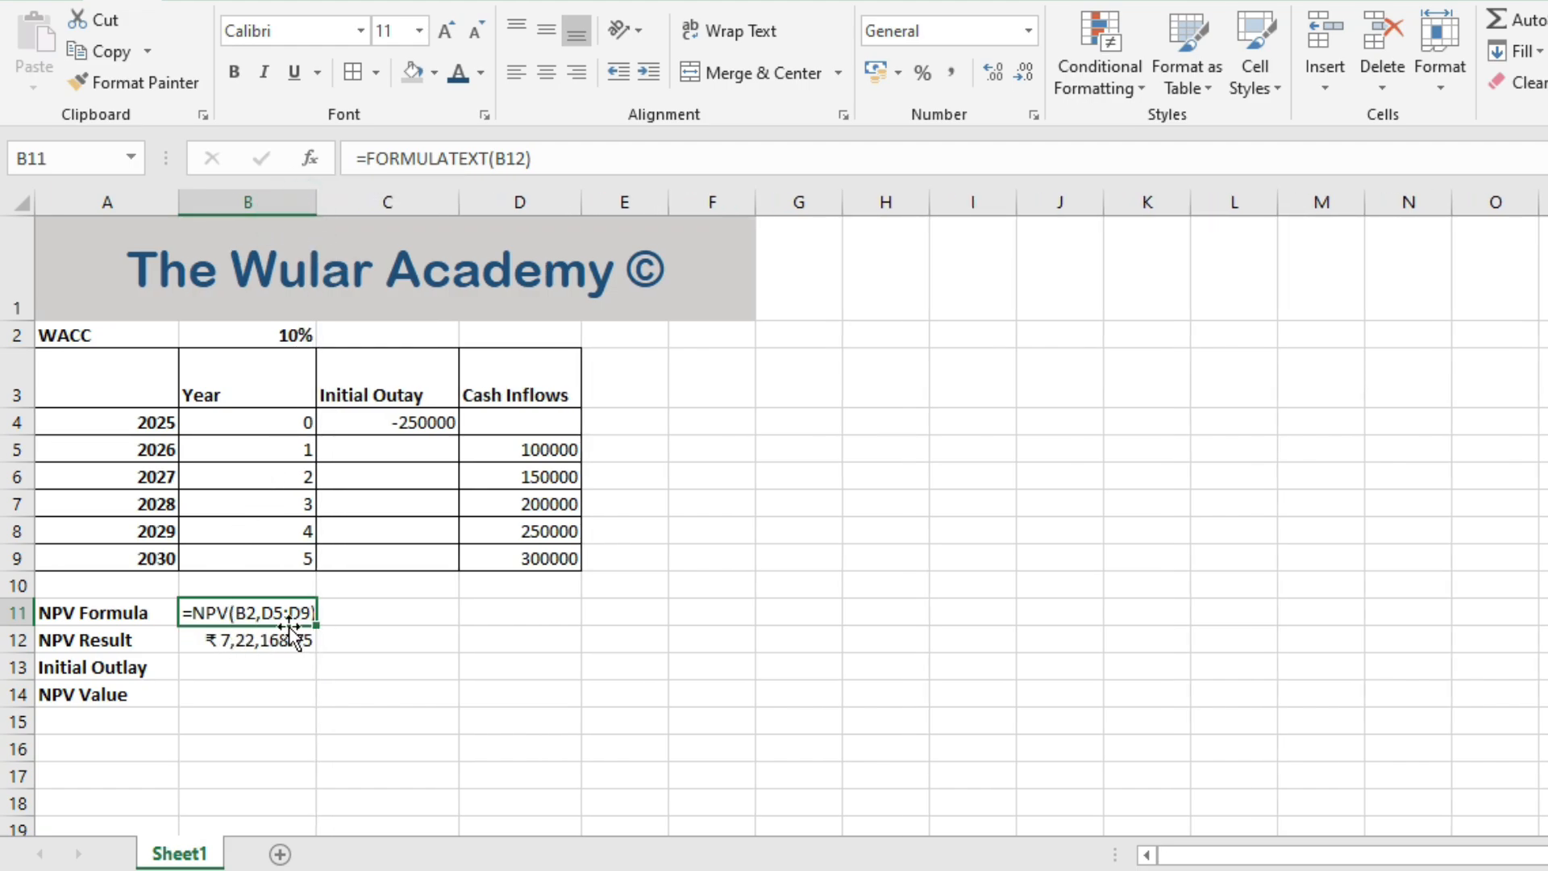
Step: Link the Initial Outlay cell B13 to the 2025 outlay with =C4
click(194, 667)
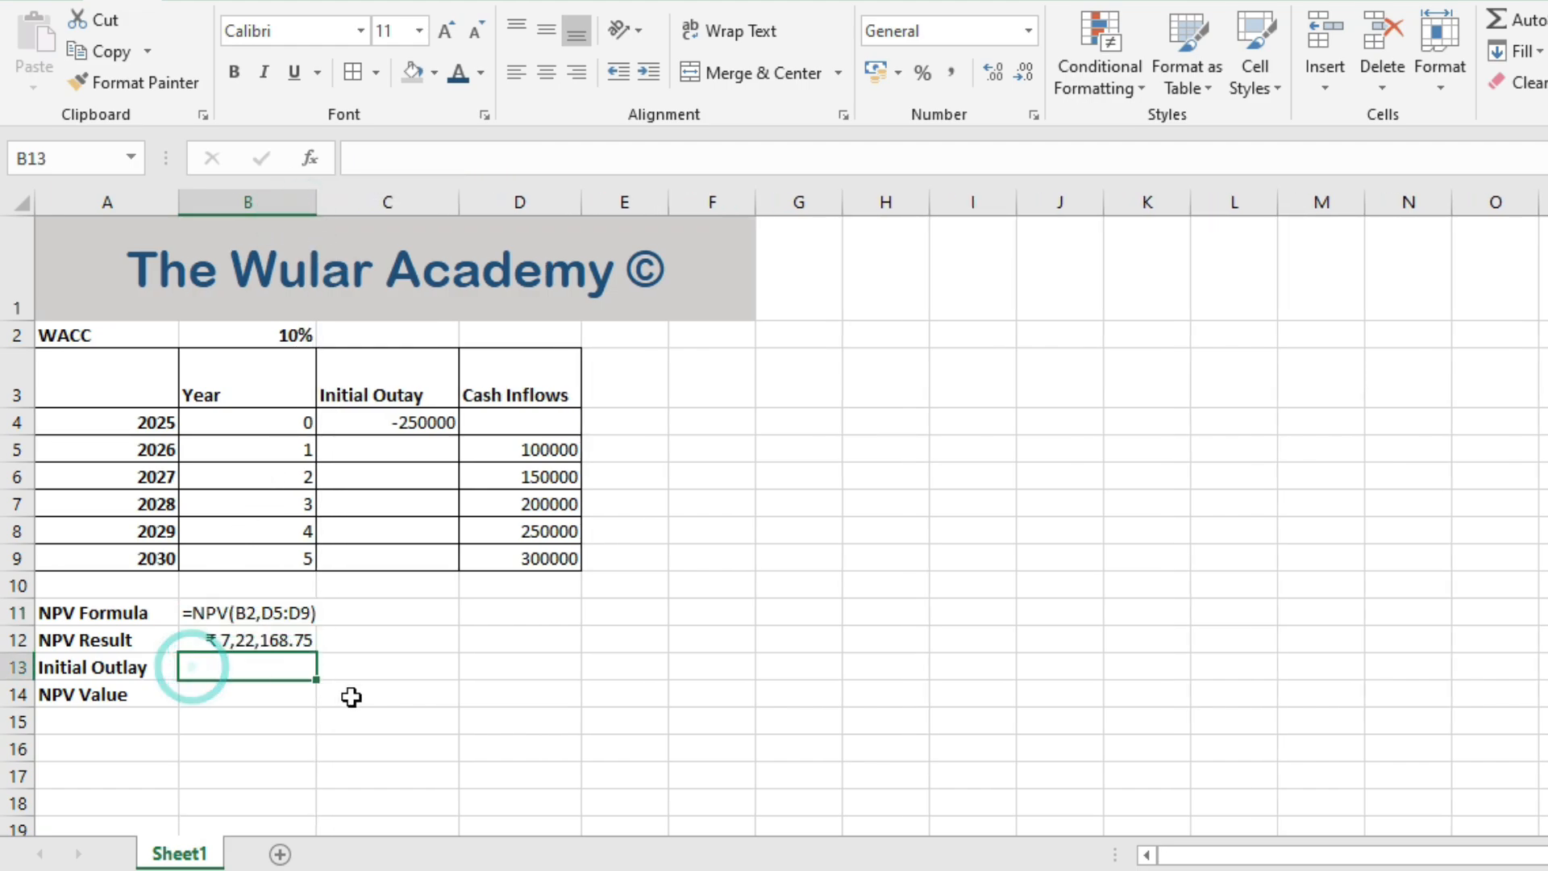
text(=)
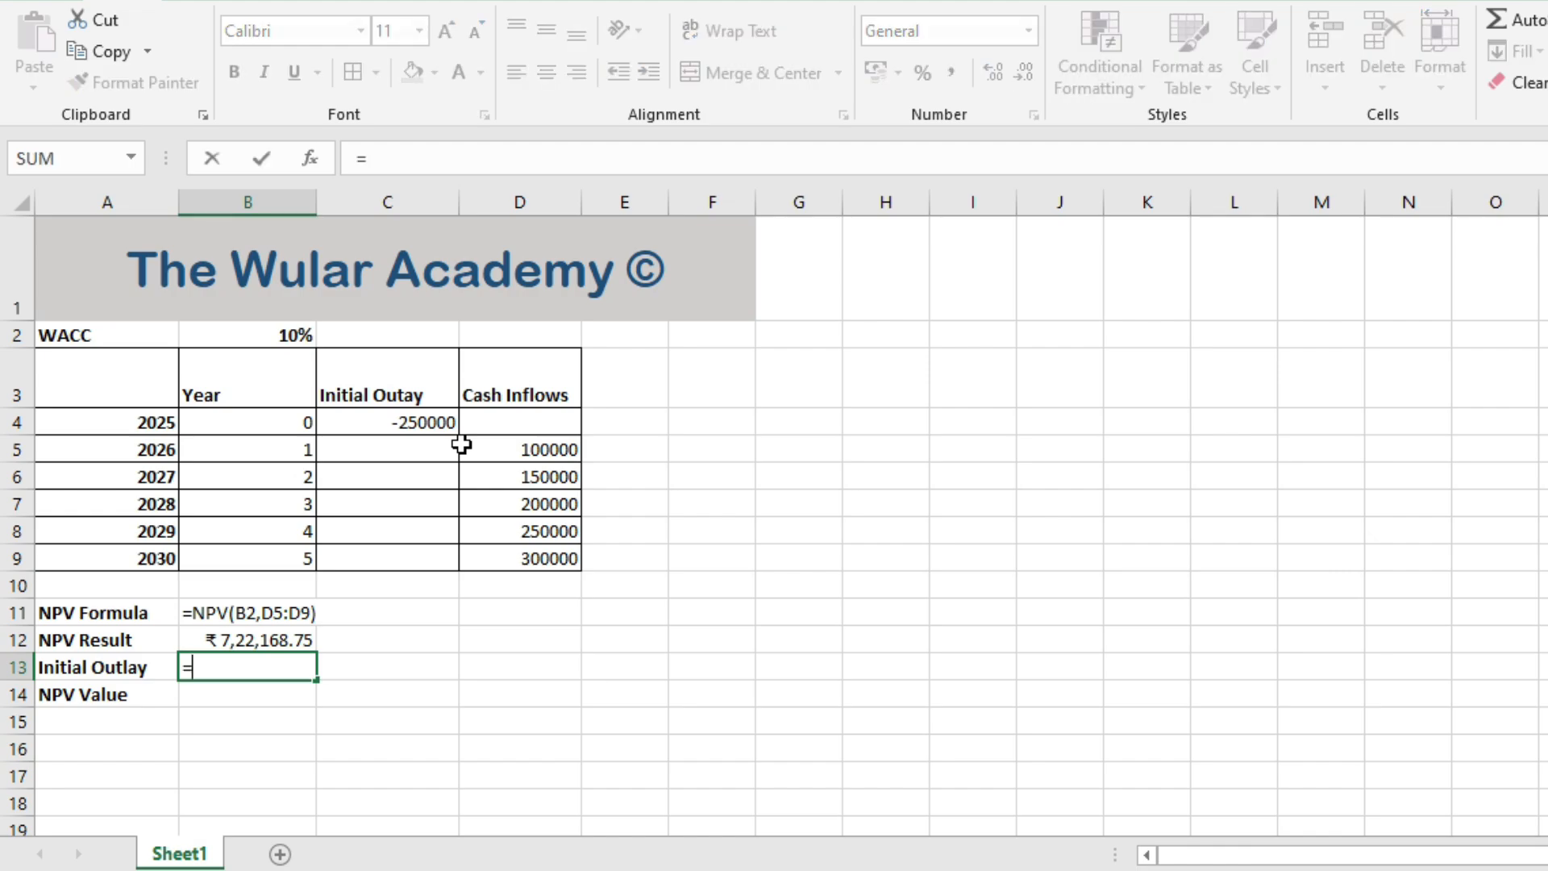
click(396, 411)
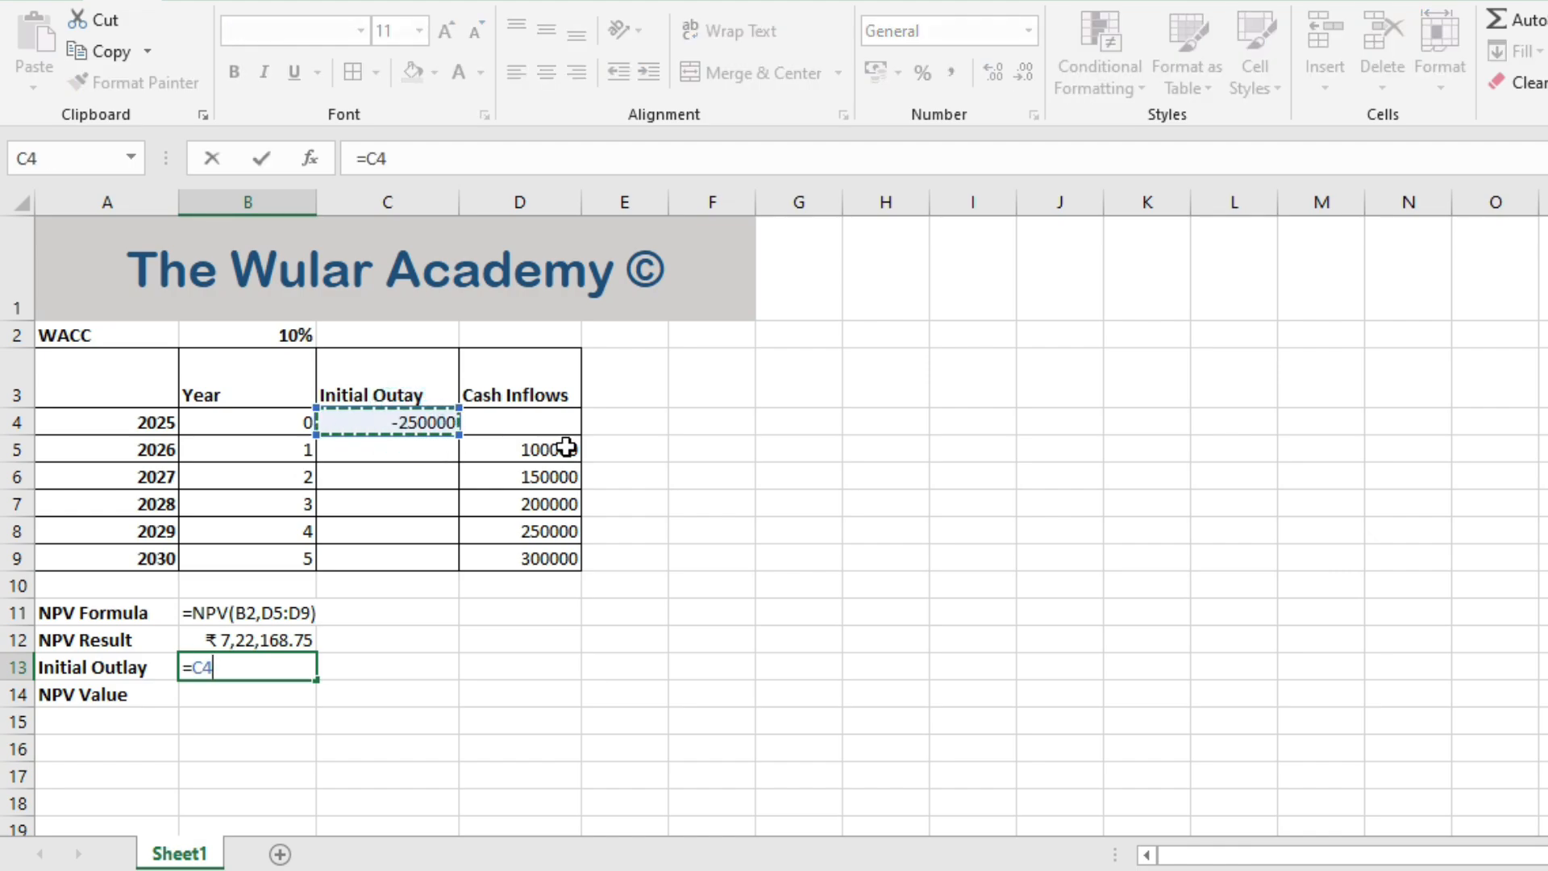
key(Return)
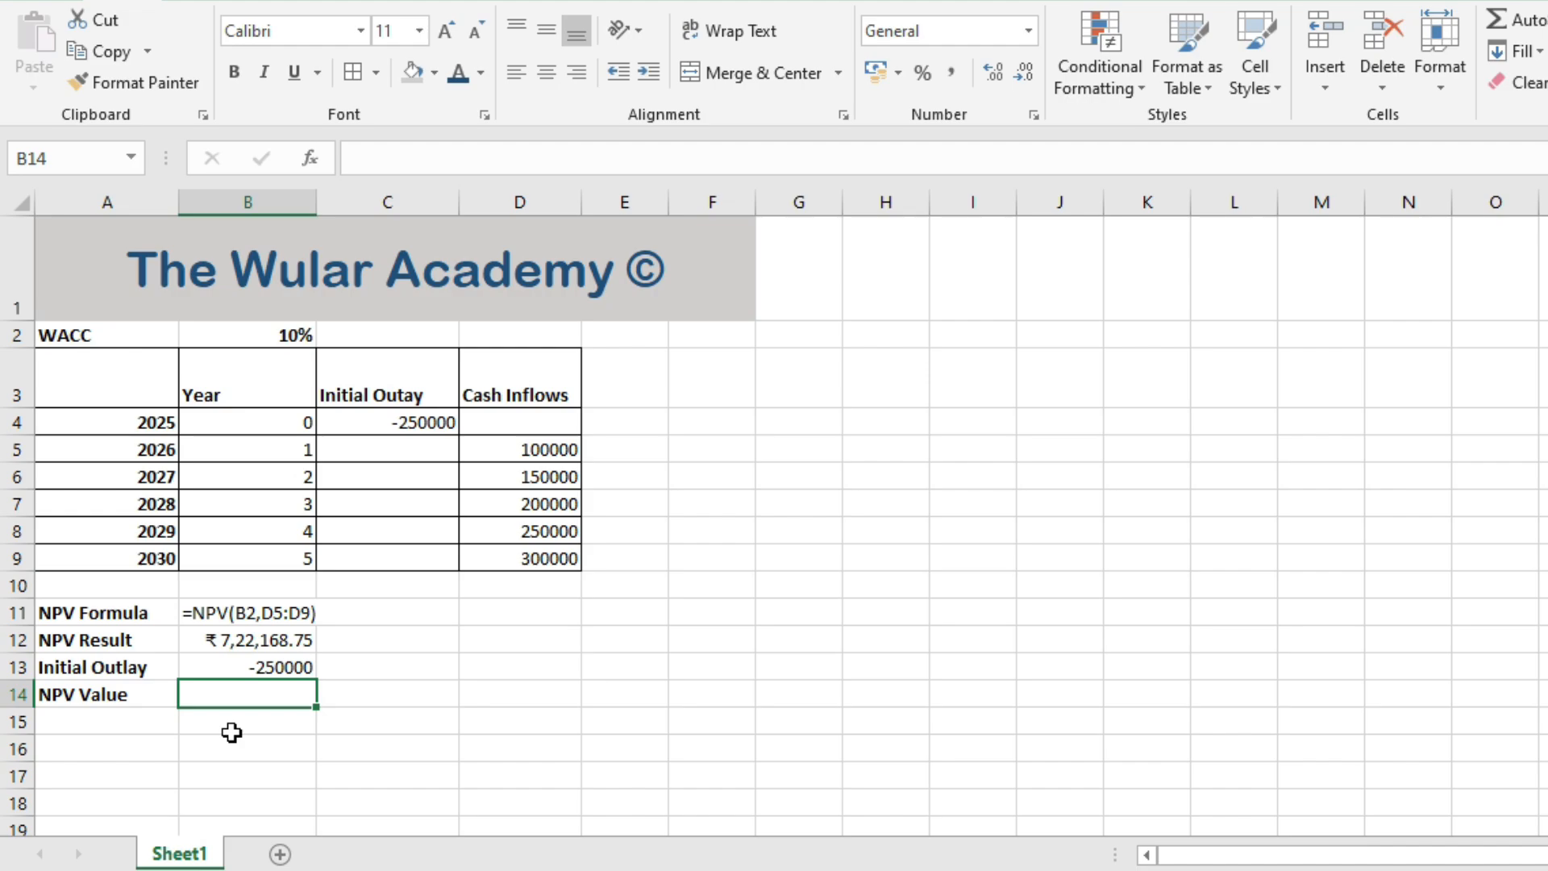
Step: Calculate the NPV Value in B14 by adding the NPV result and initial outlay with =B12+B13
text(=)
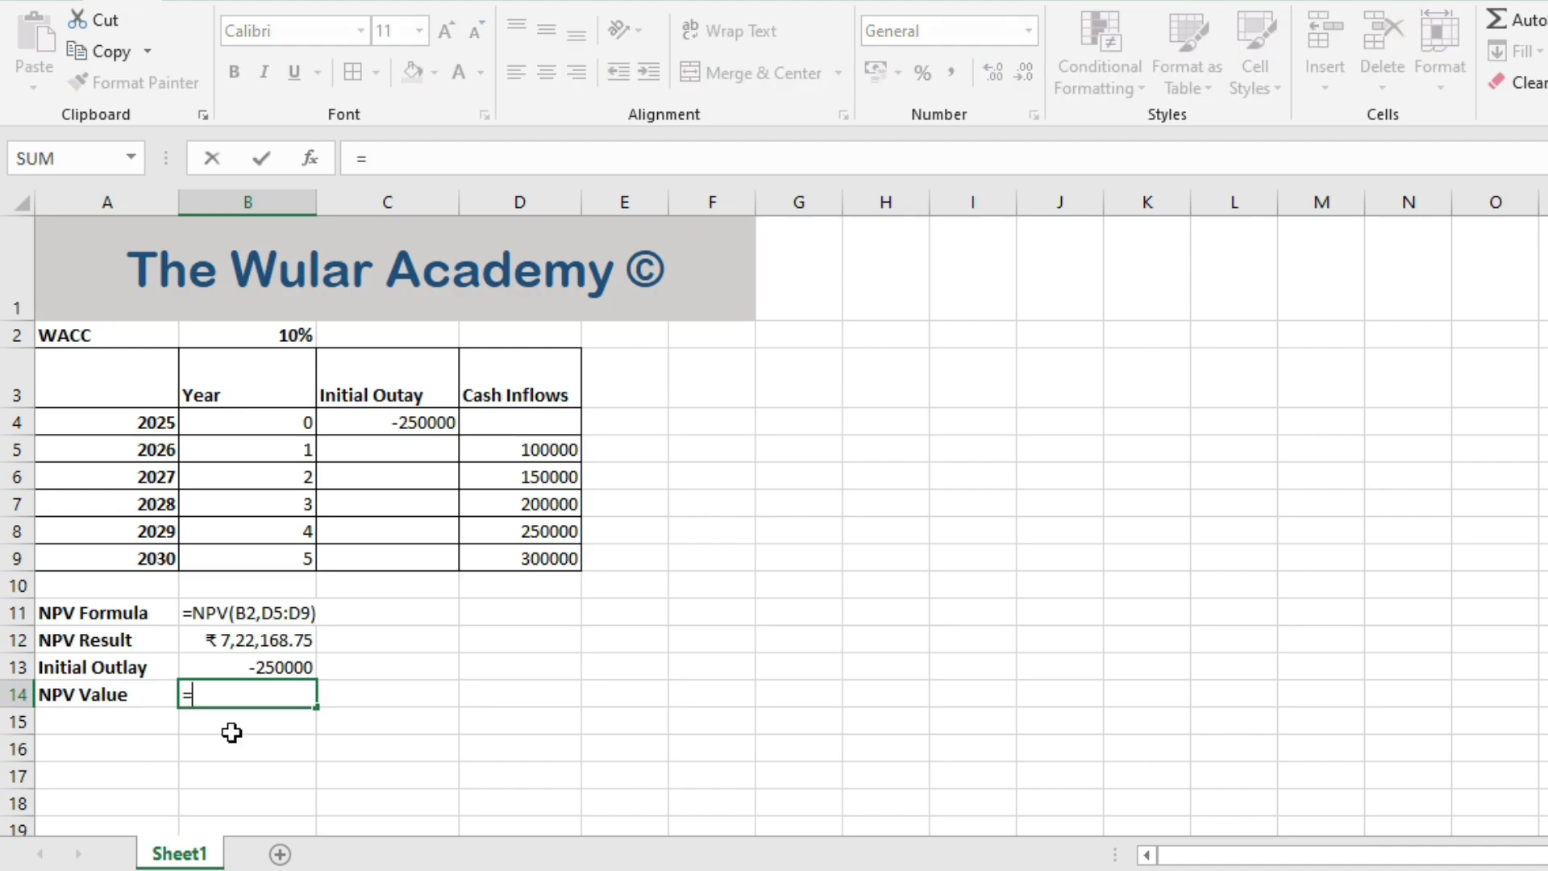
click(271, 637)
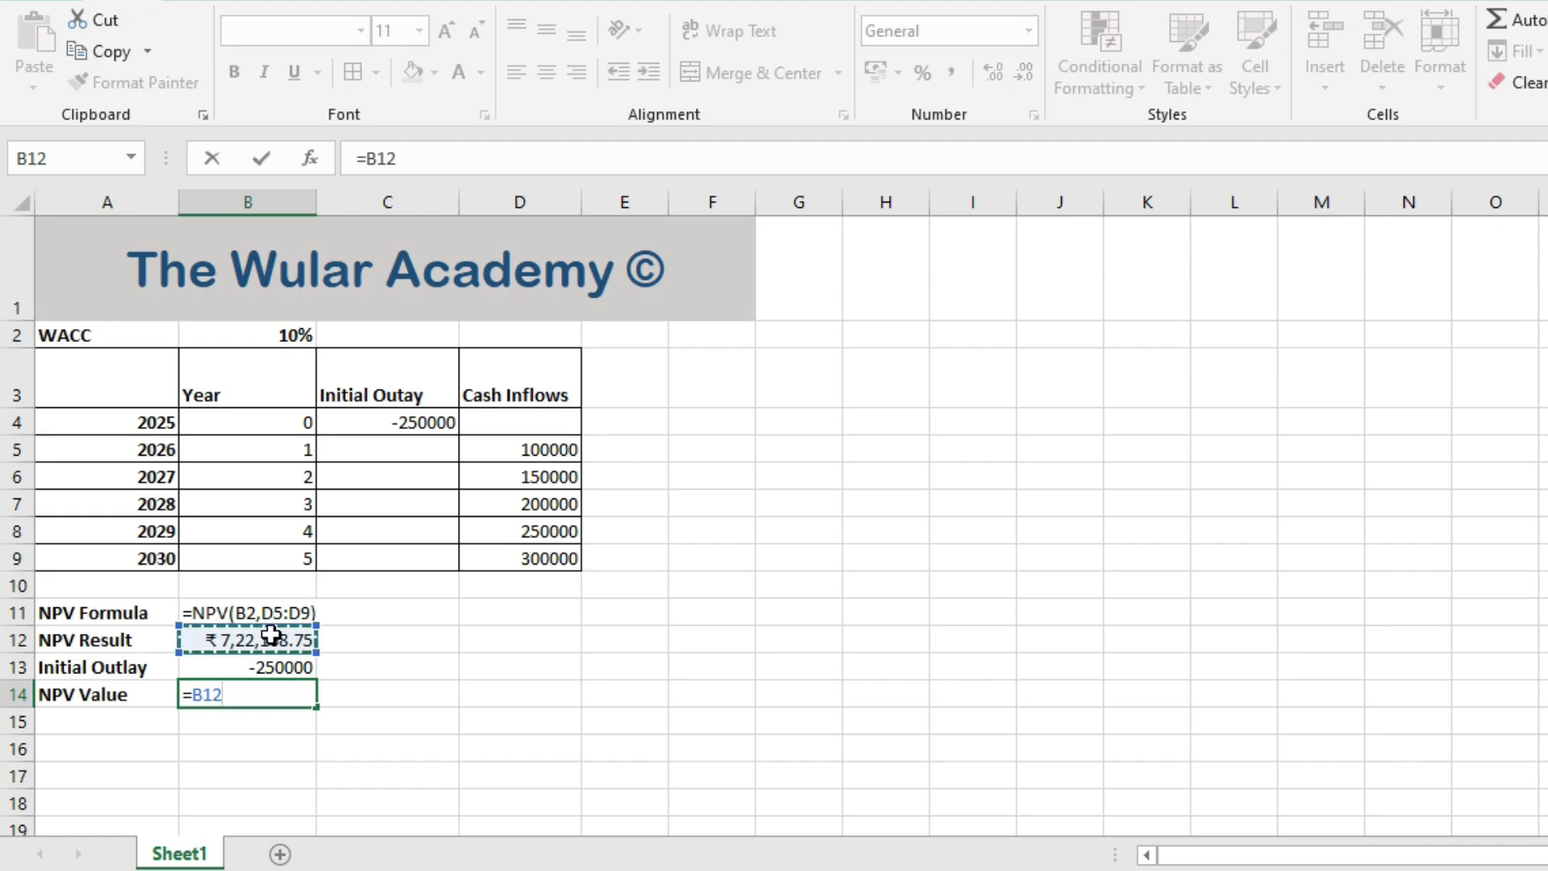
text(+)
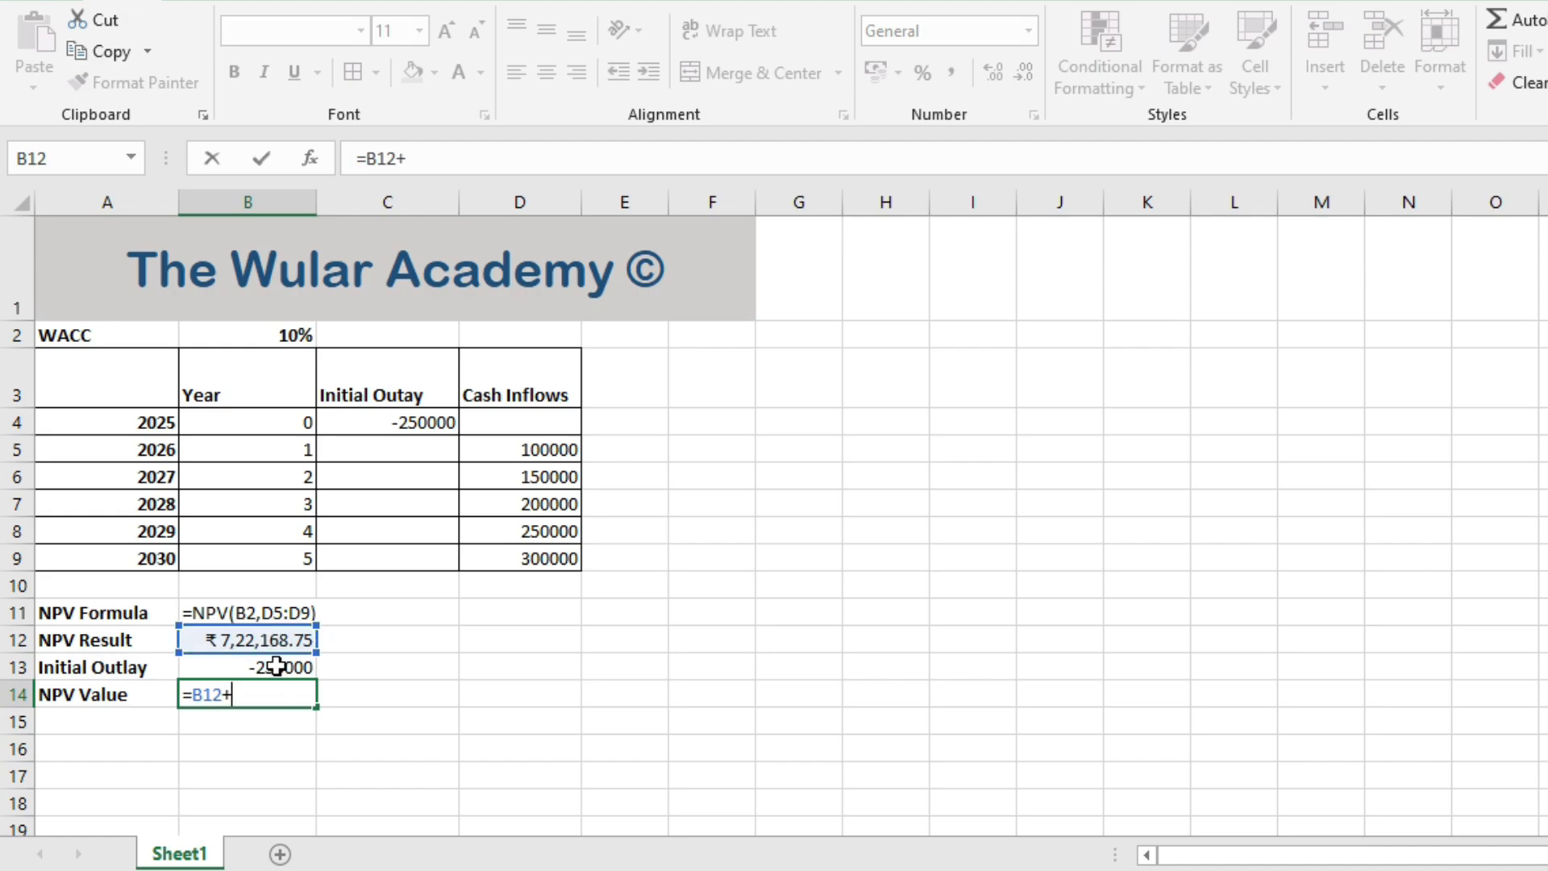
click(277, 666)
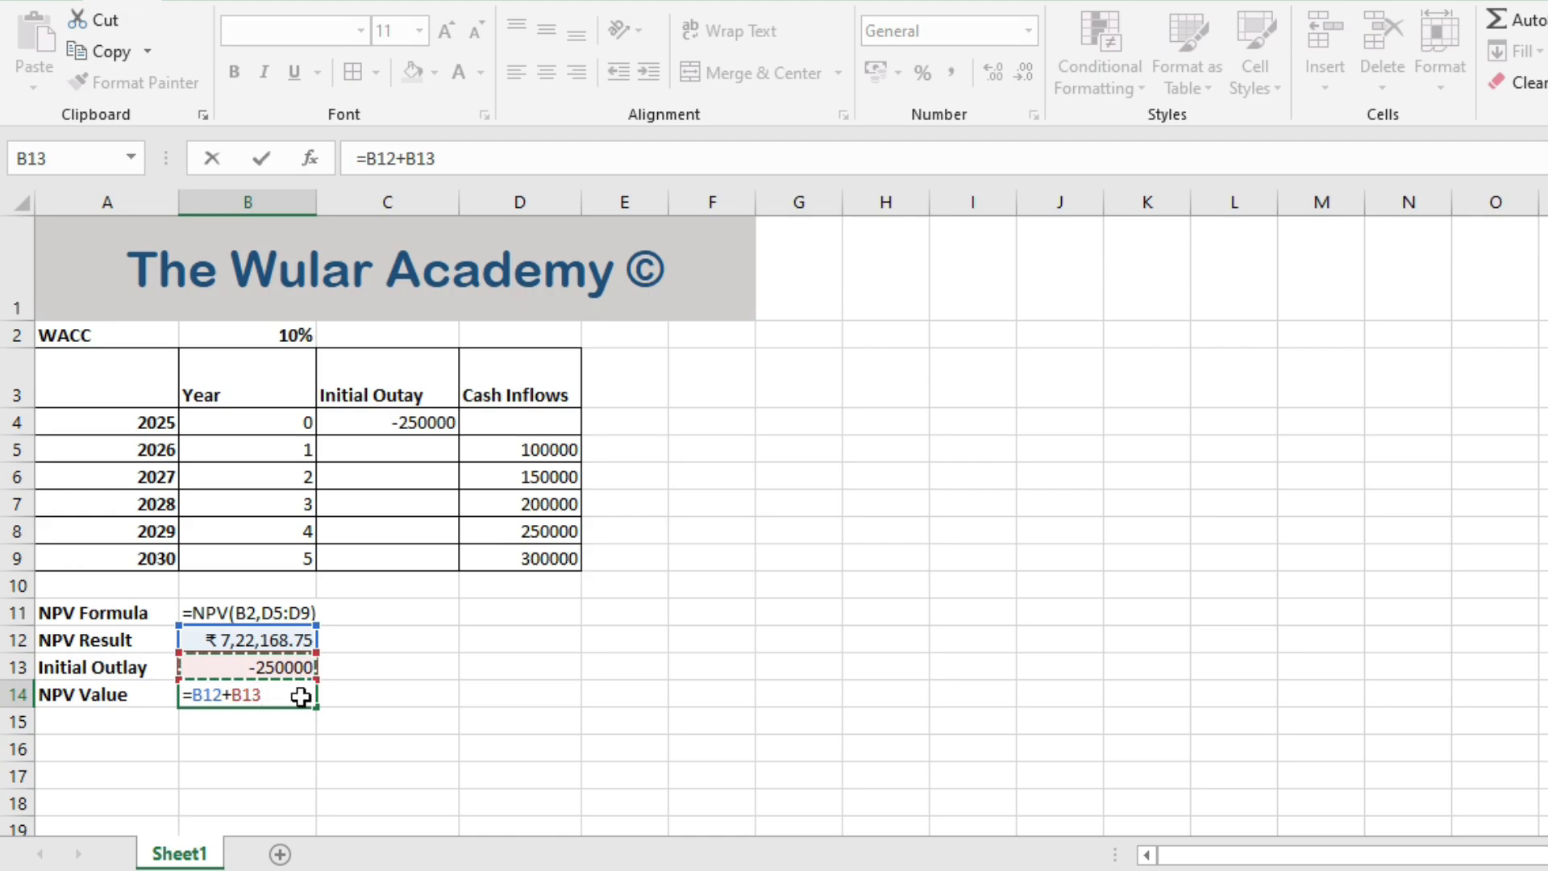
key(Return)
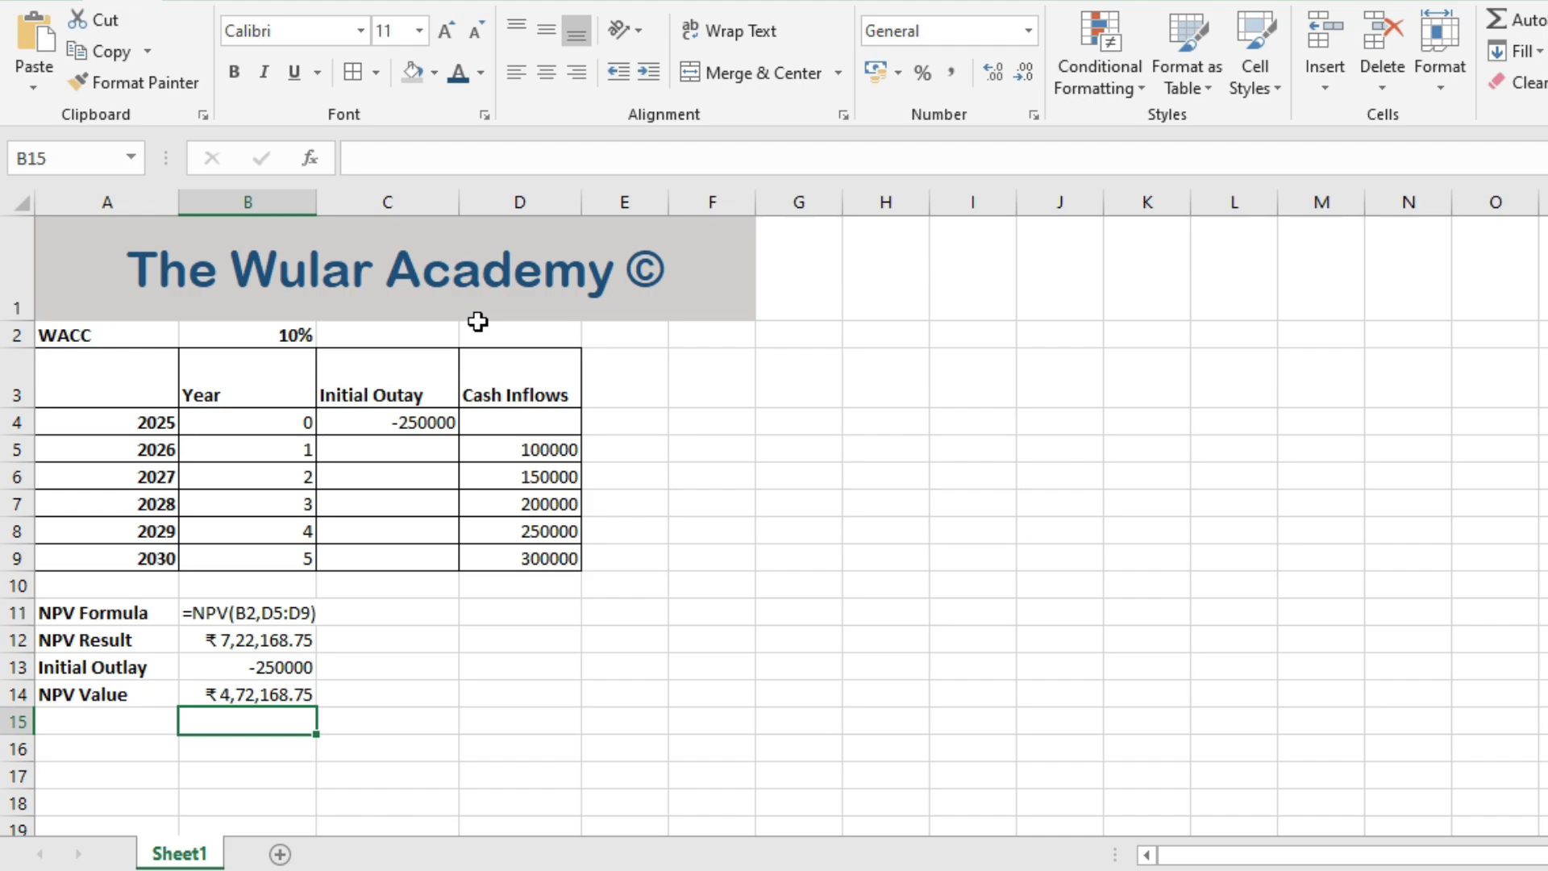
click(551, 448)
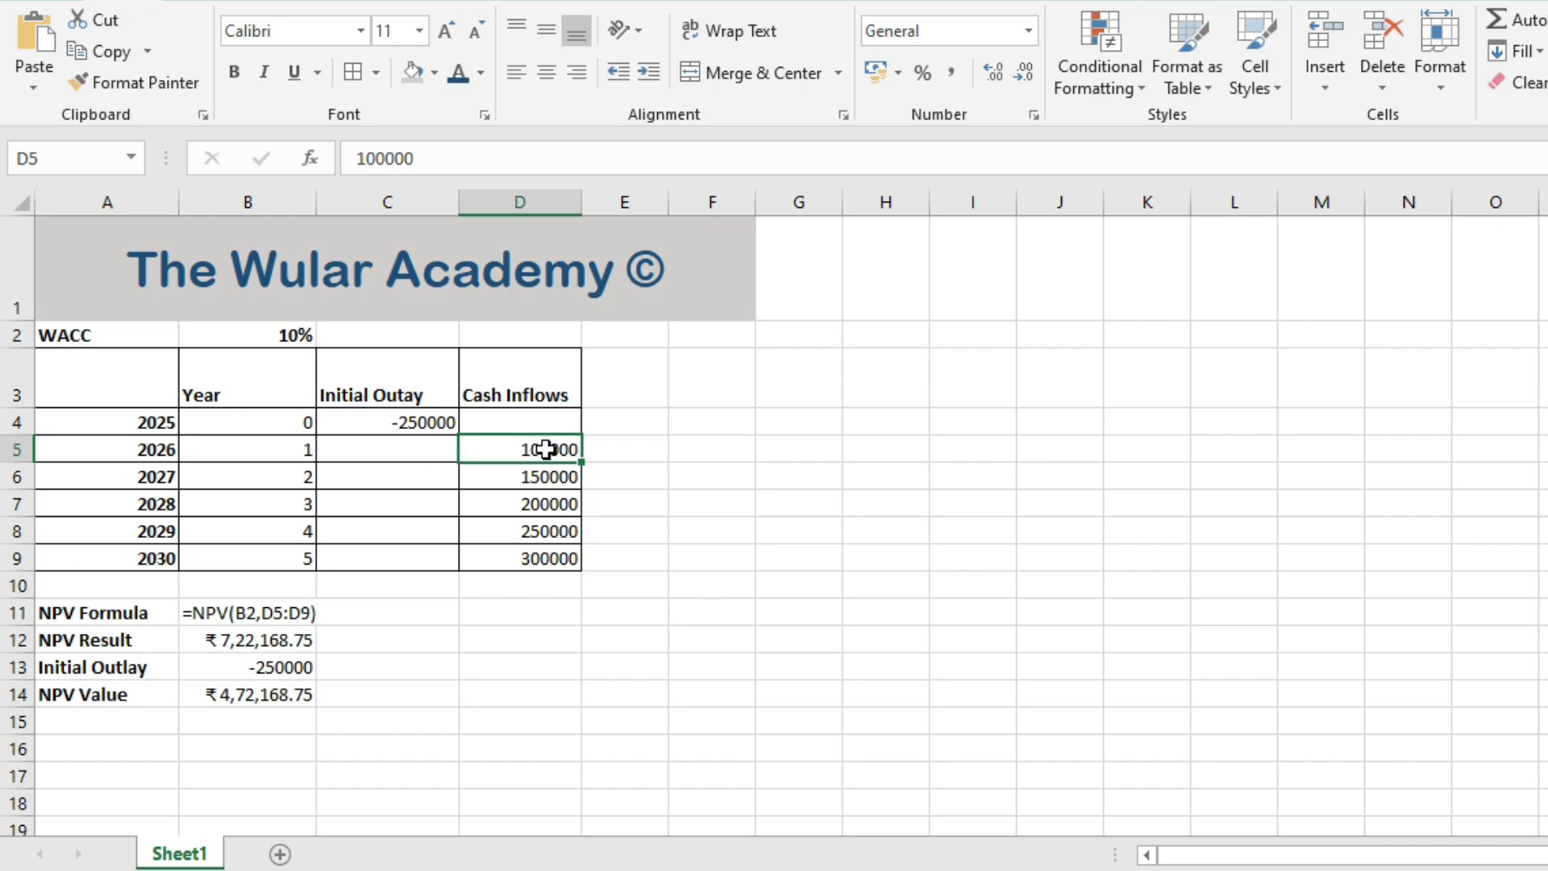
click(549, 476)
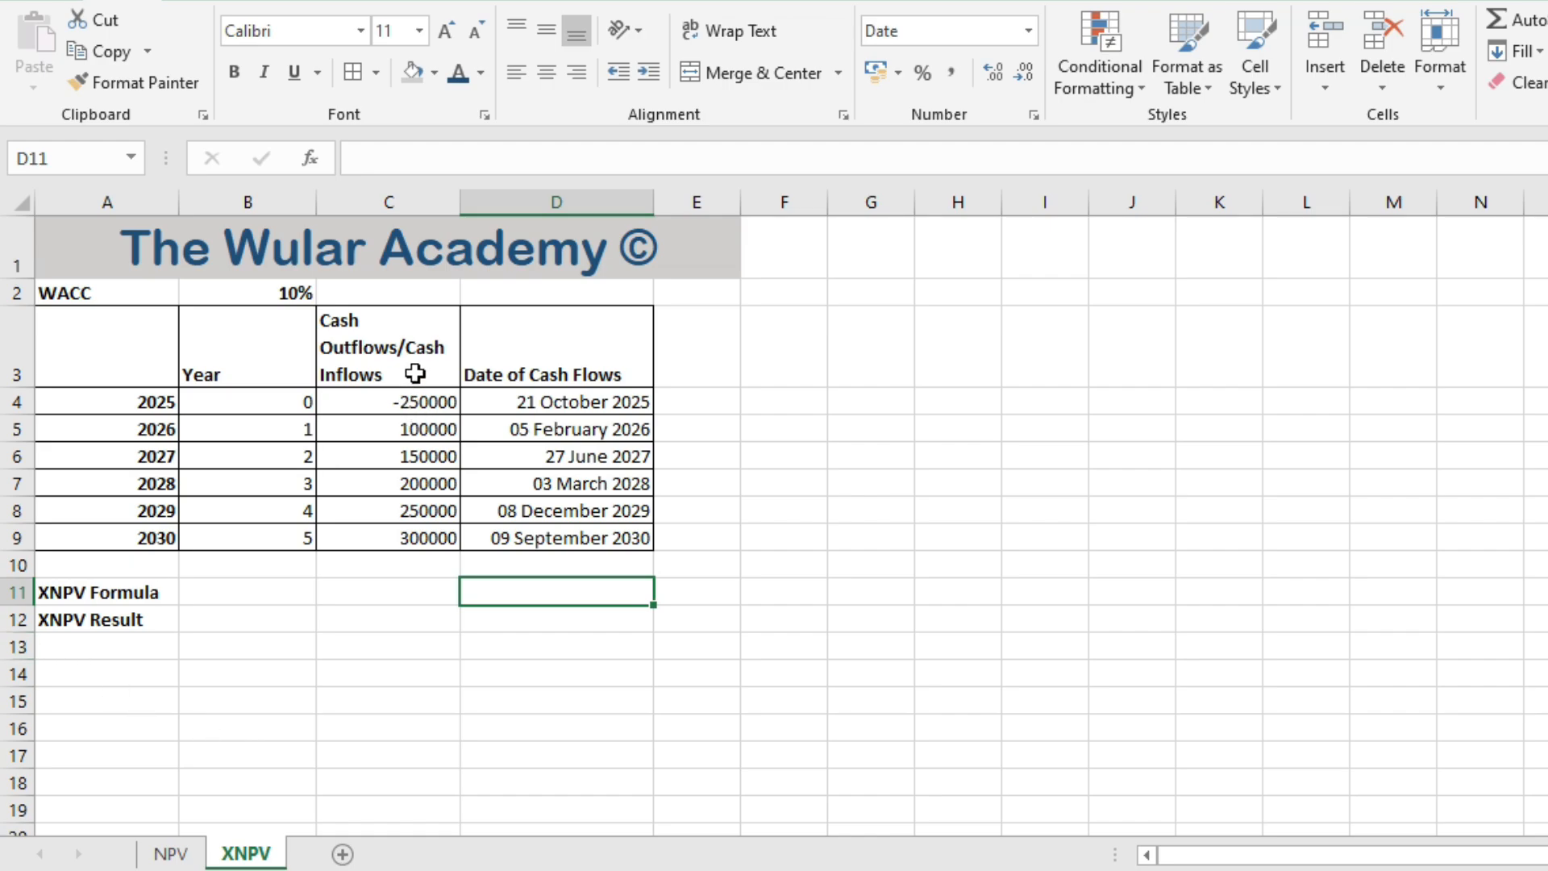
click(515, 342)
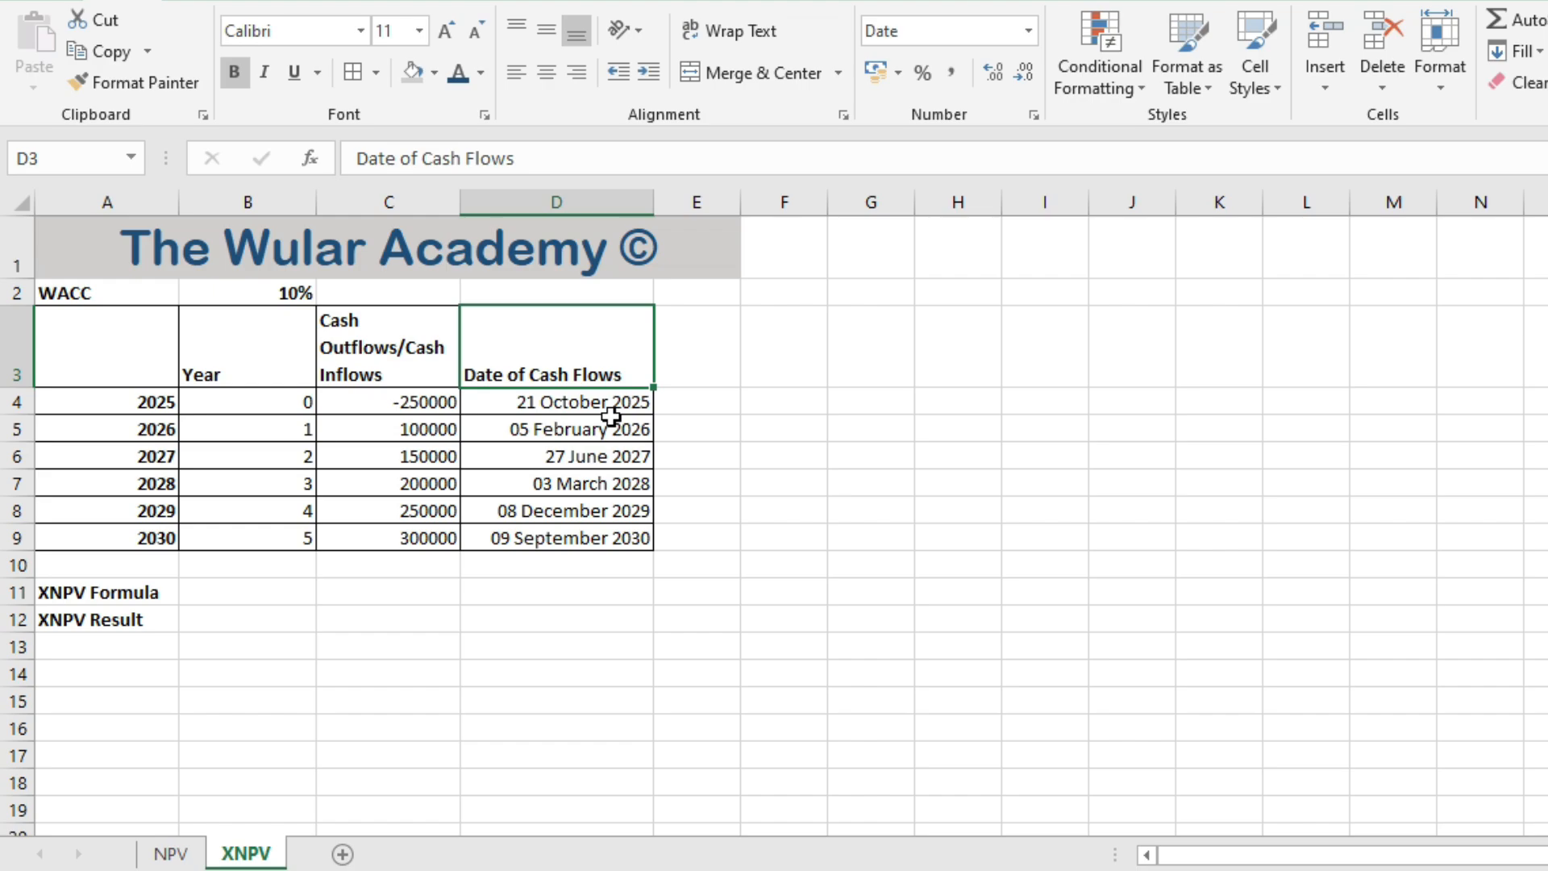
Step: Calculate the net present value for the dated cash flows in B11 of the XNPV sheet with =XNPV(B2,C4:C9,D4:D9)
click(236, 607)
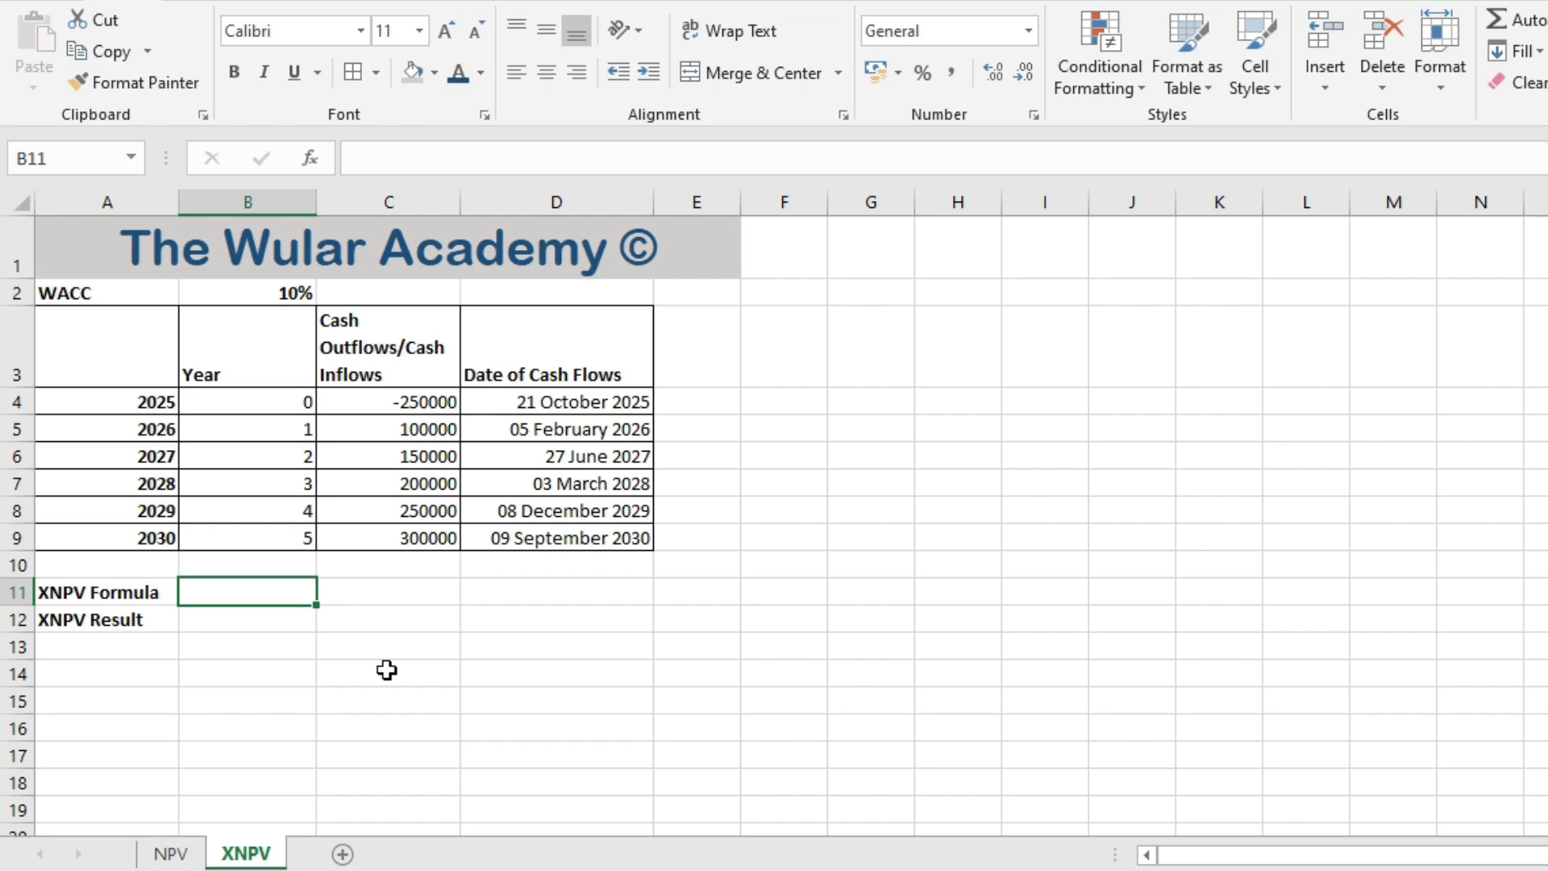
text(=xn)
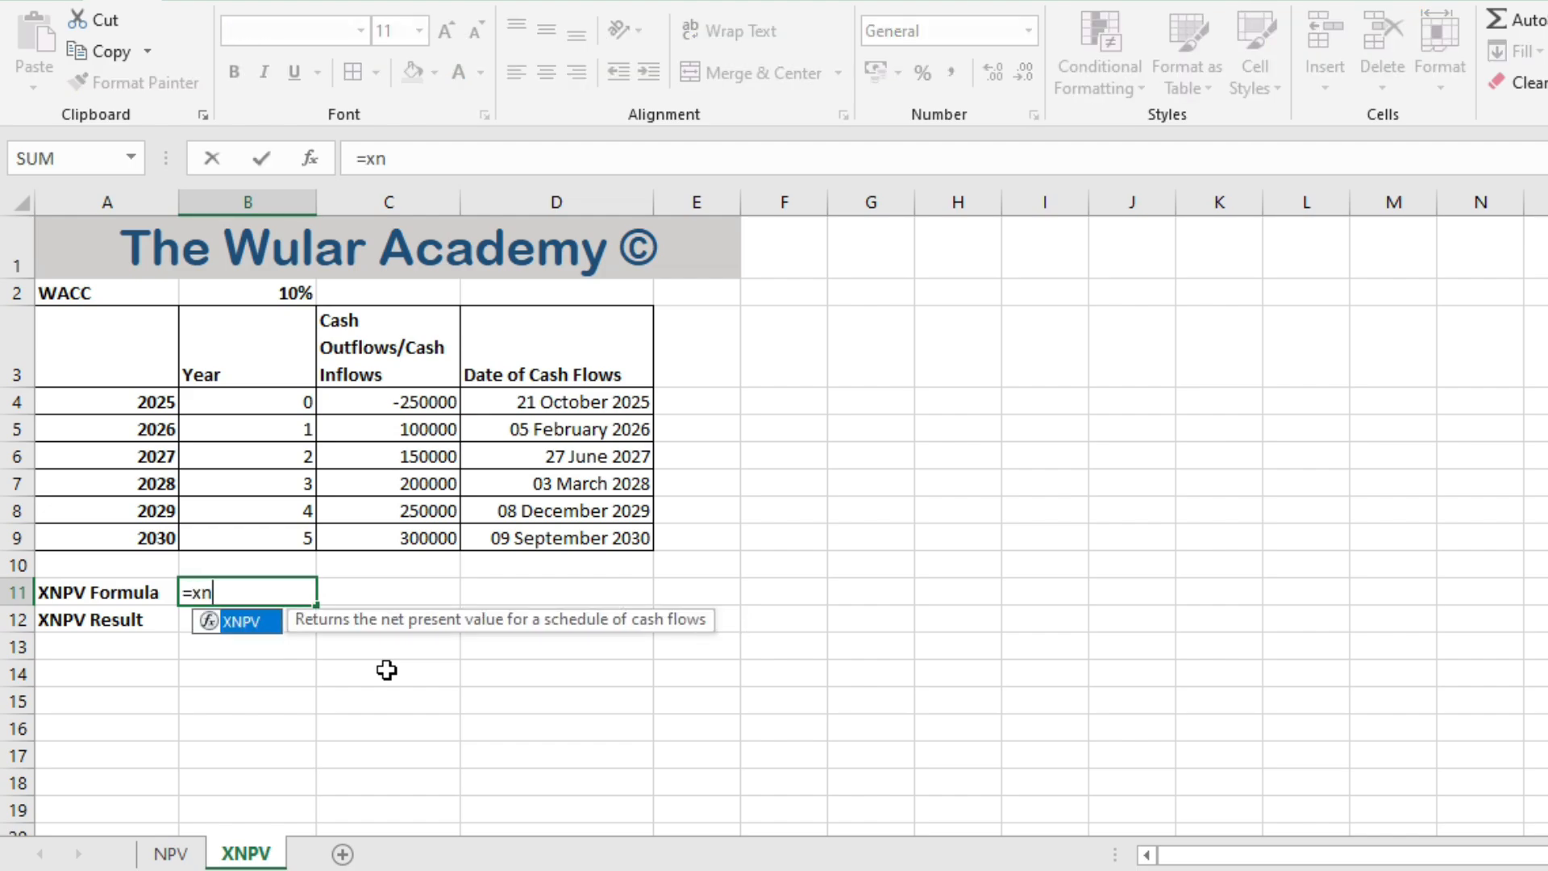
key(Tab)
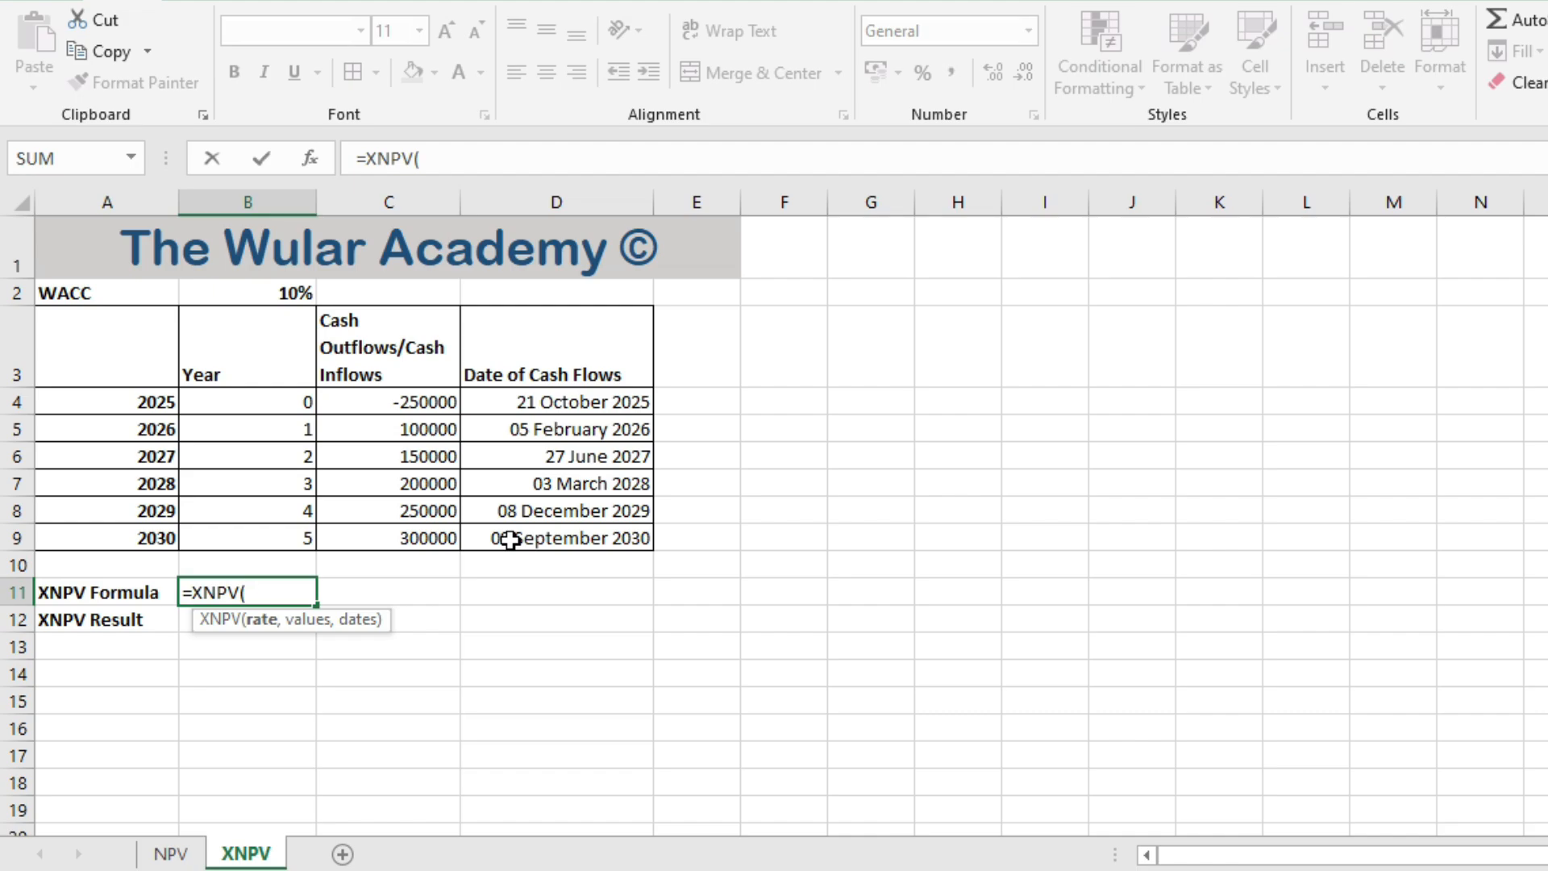
click(299, 288)
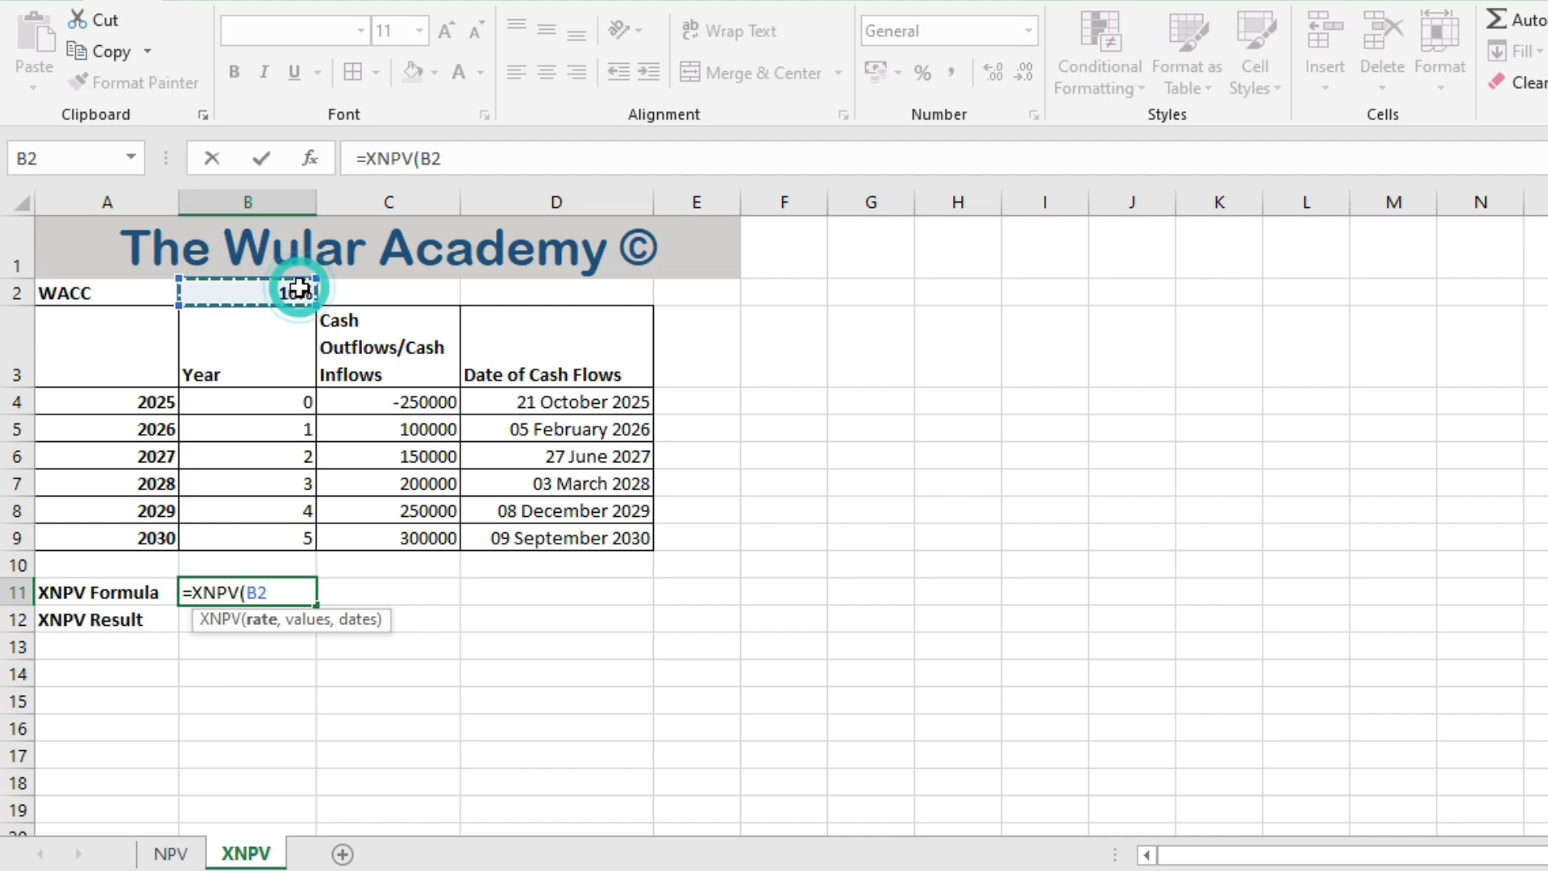
text(,)
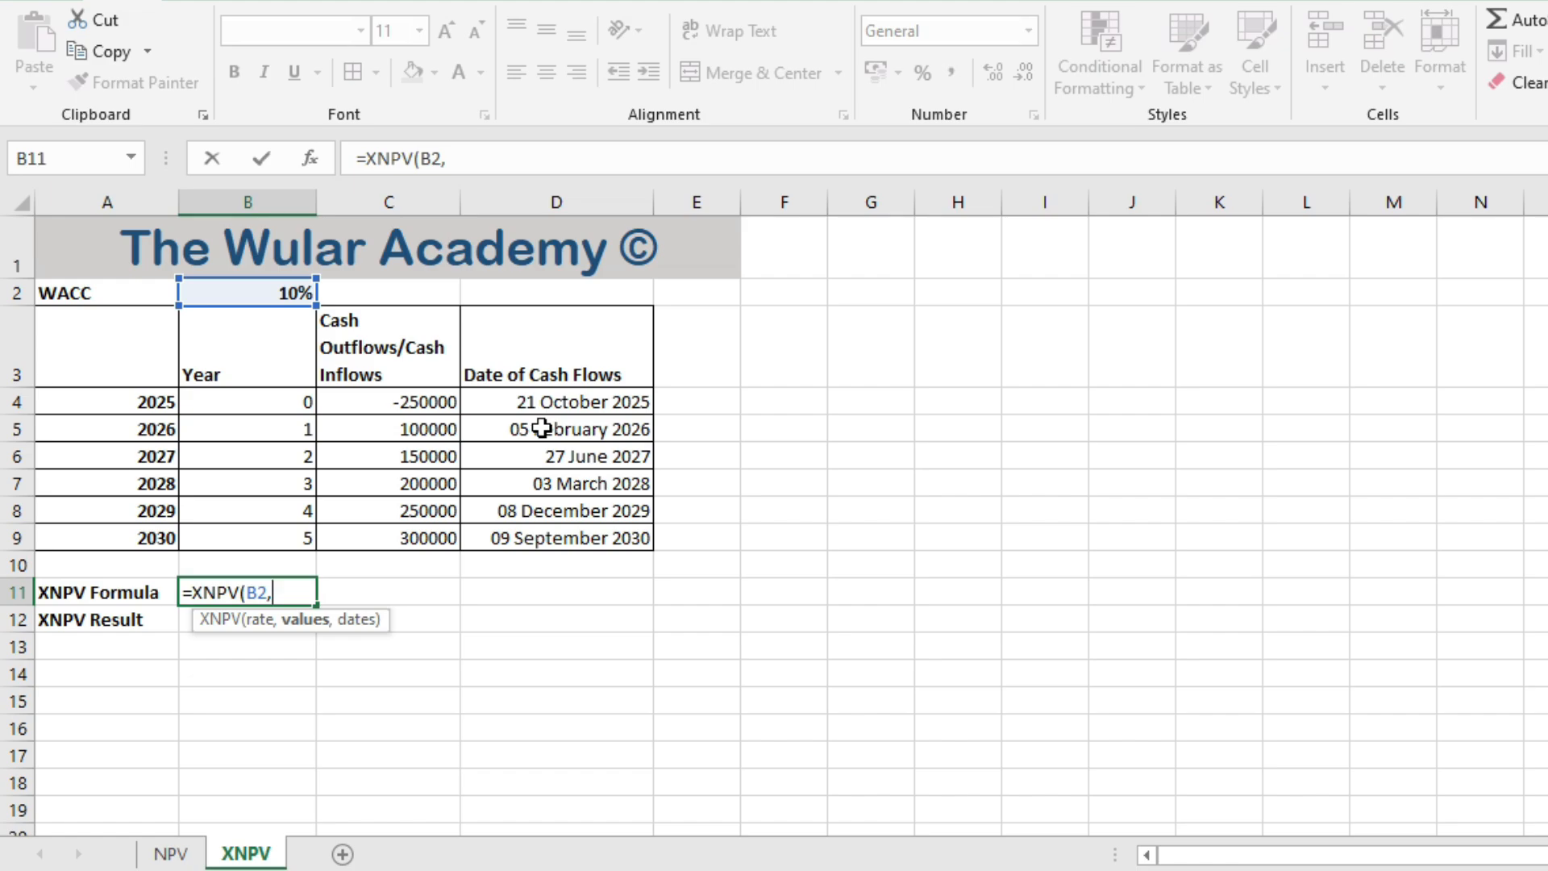
drag(443, 401, 441, 542)
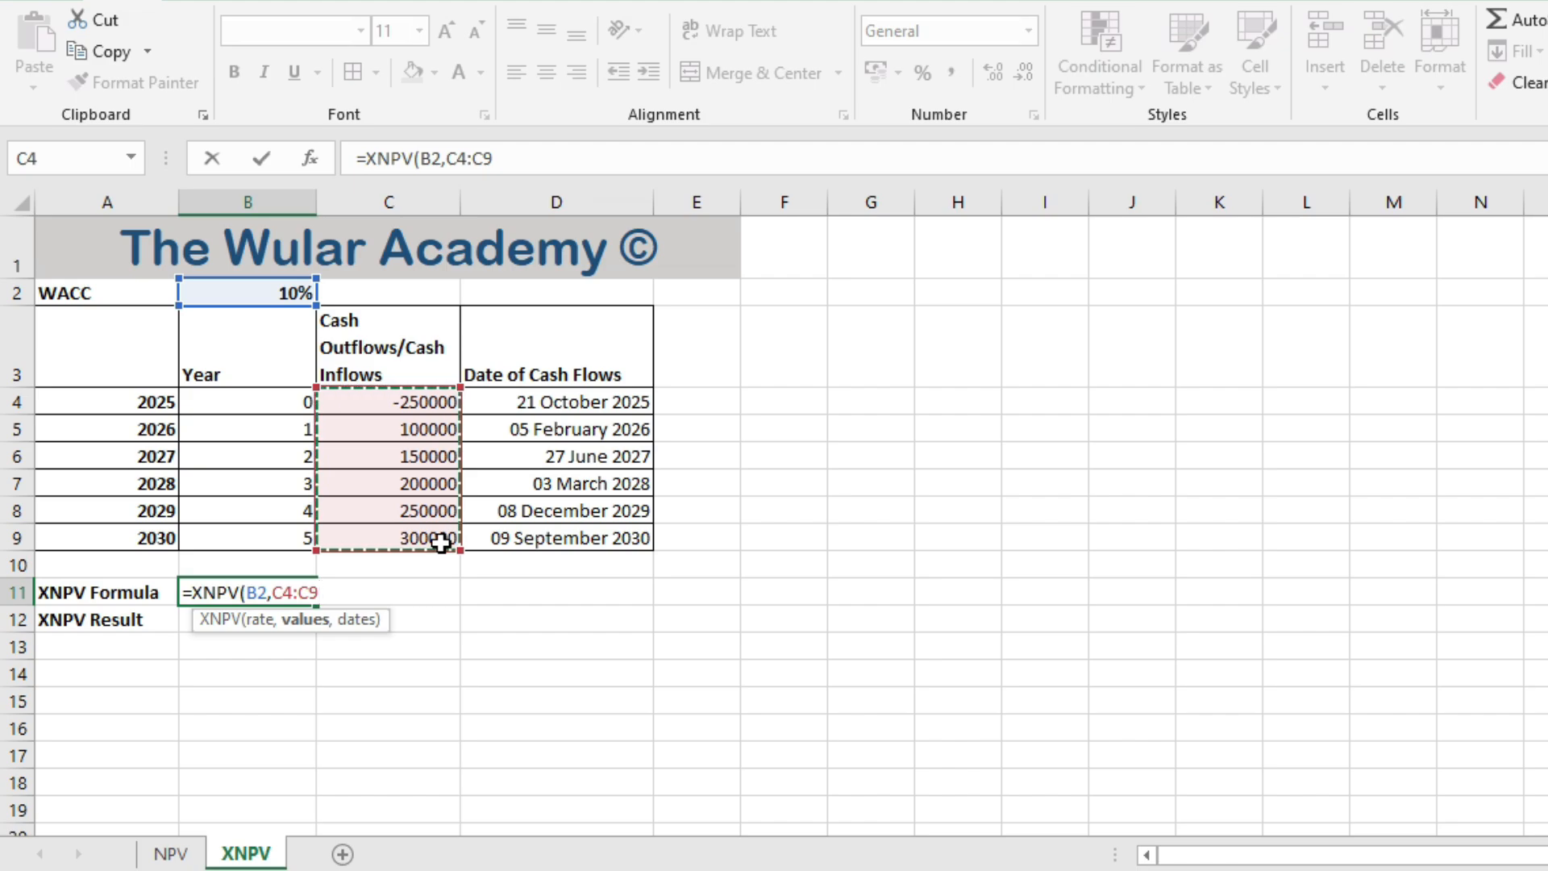
text(,)
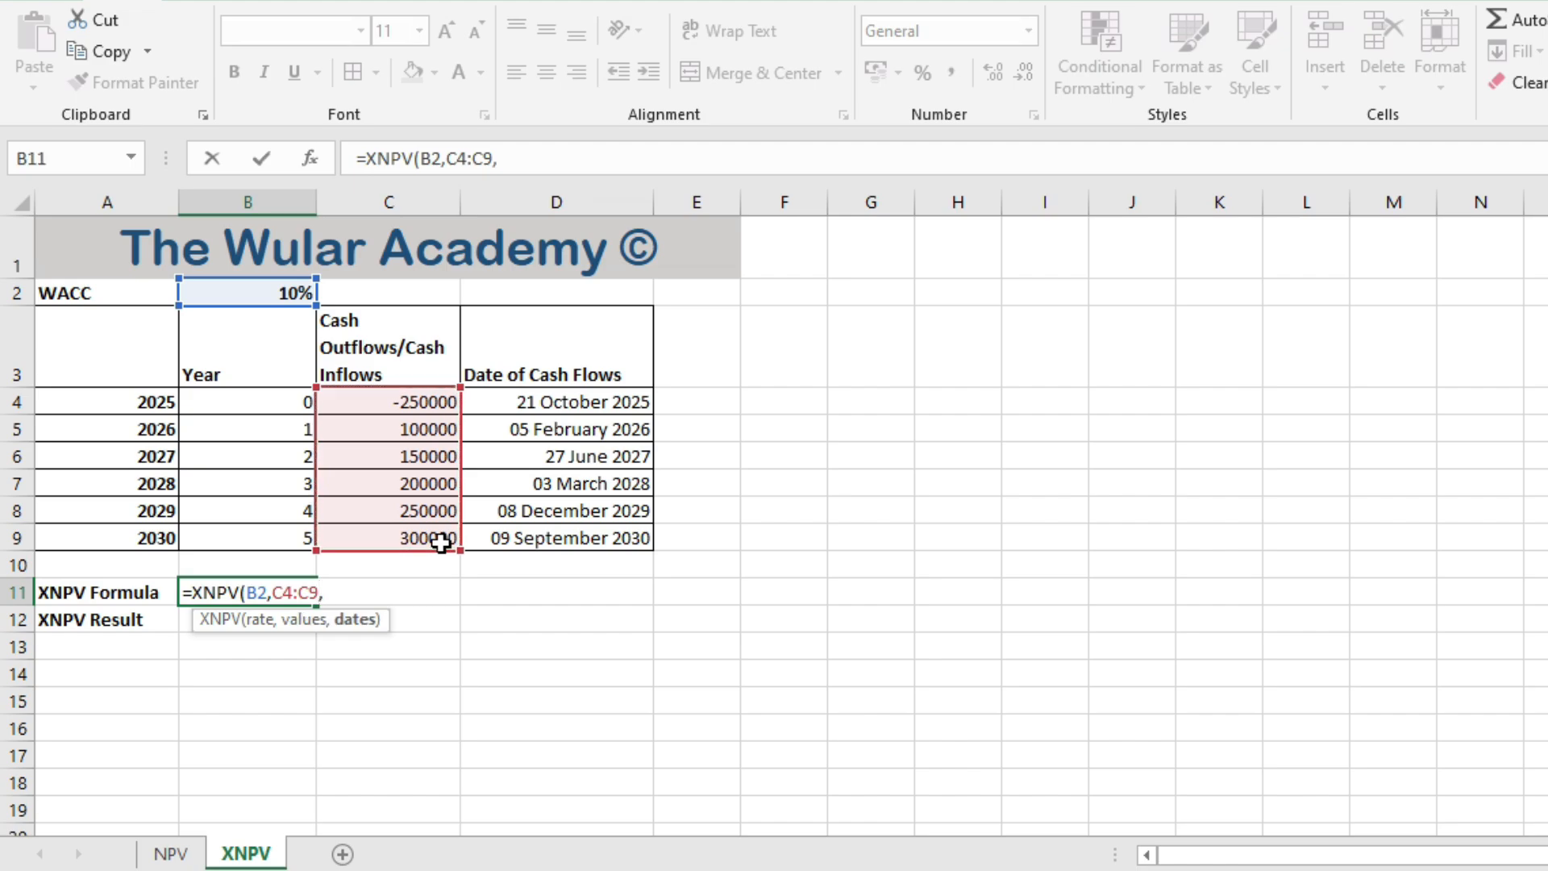
drag(573, 401, 582, 533)
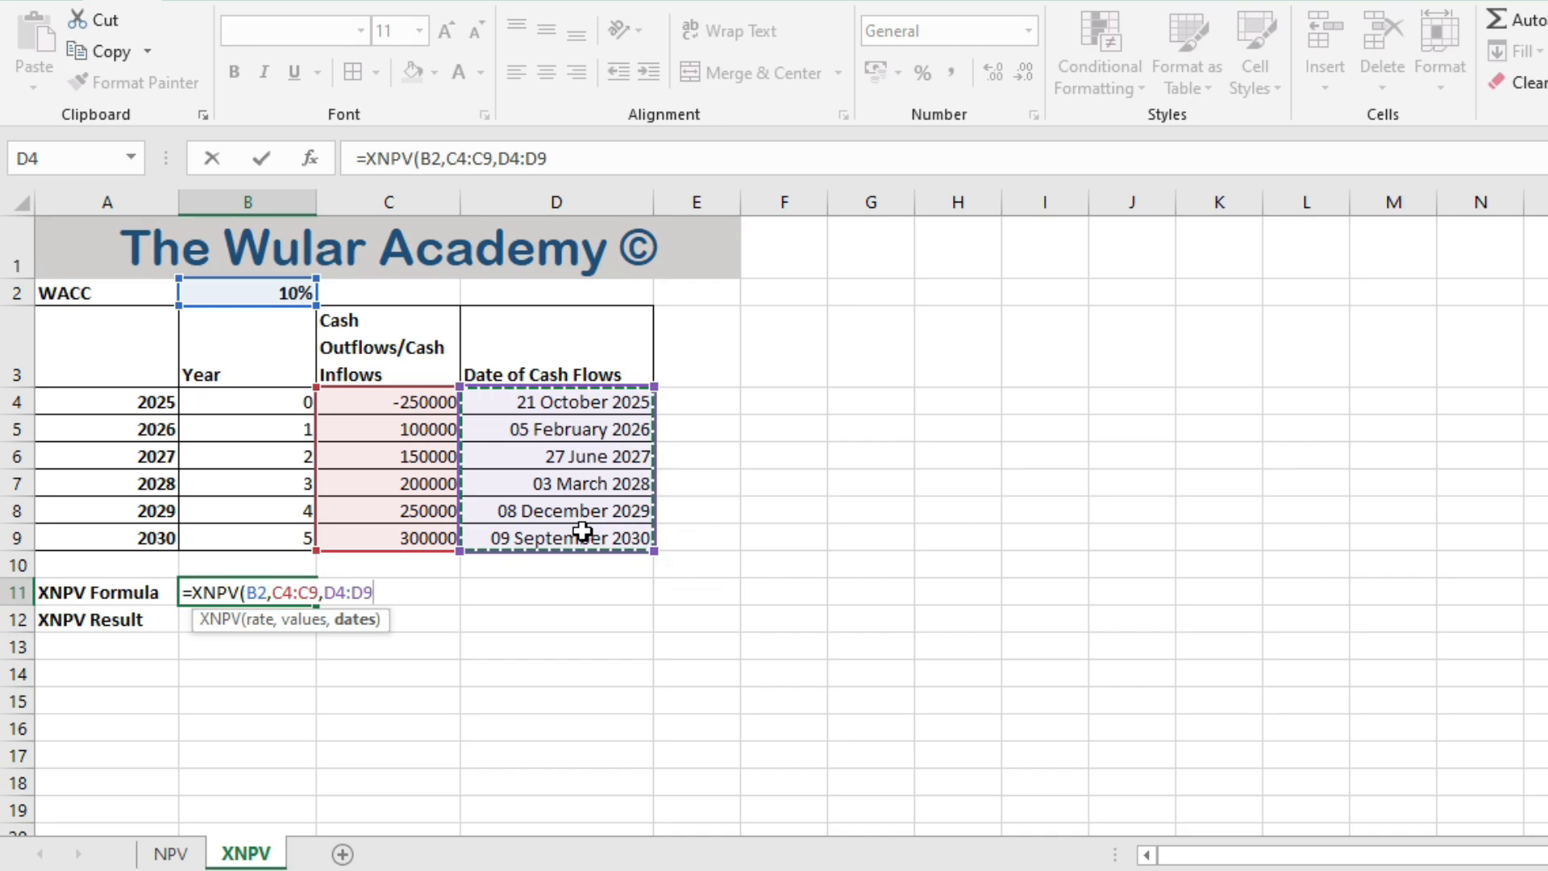
text())
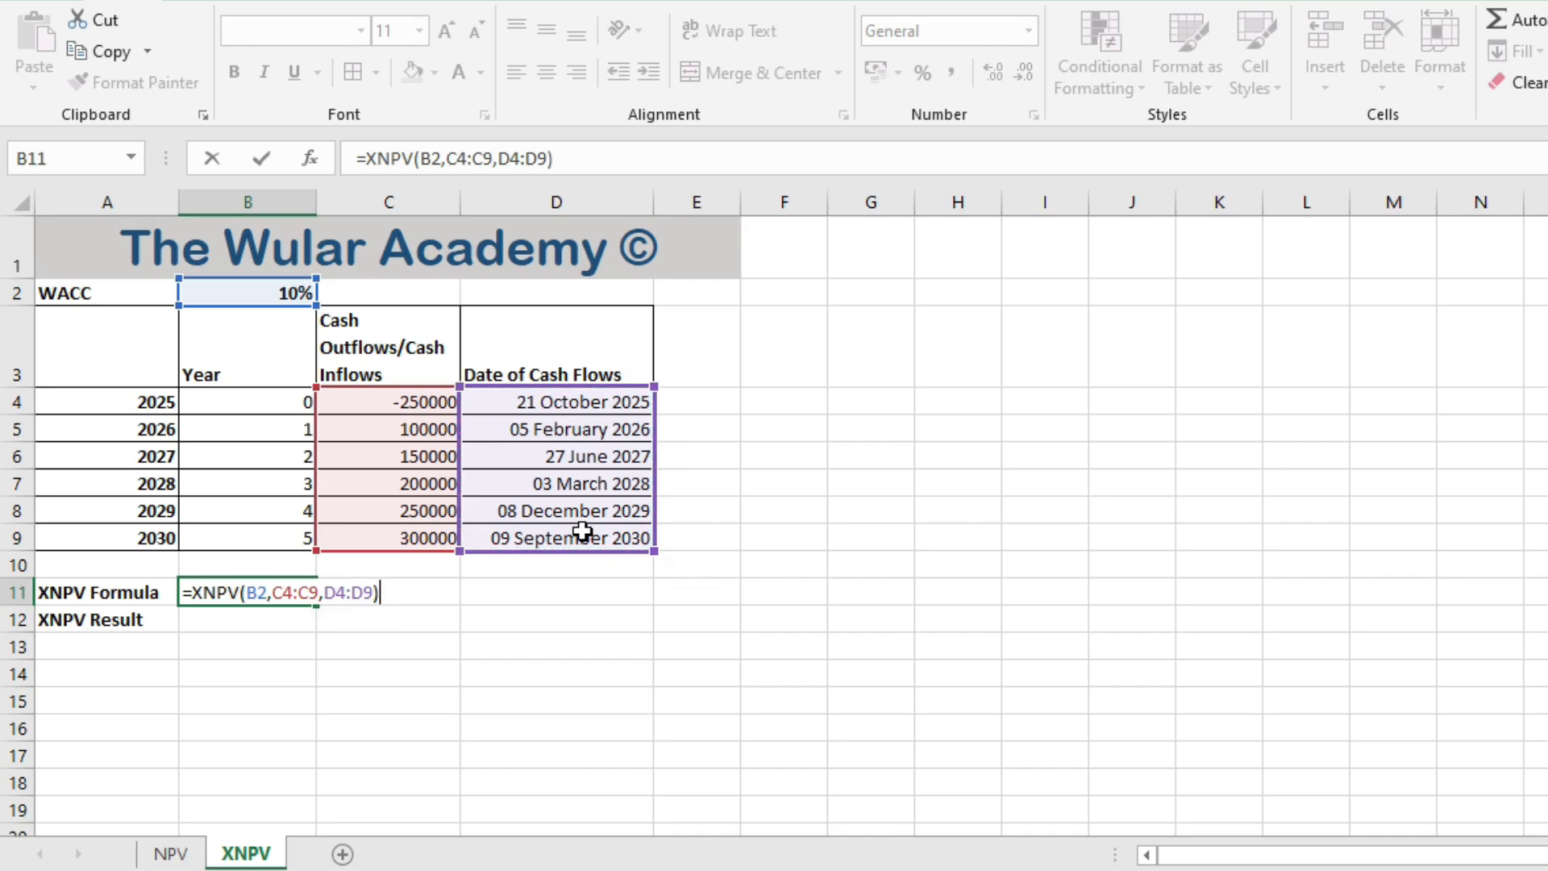
key(Return)
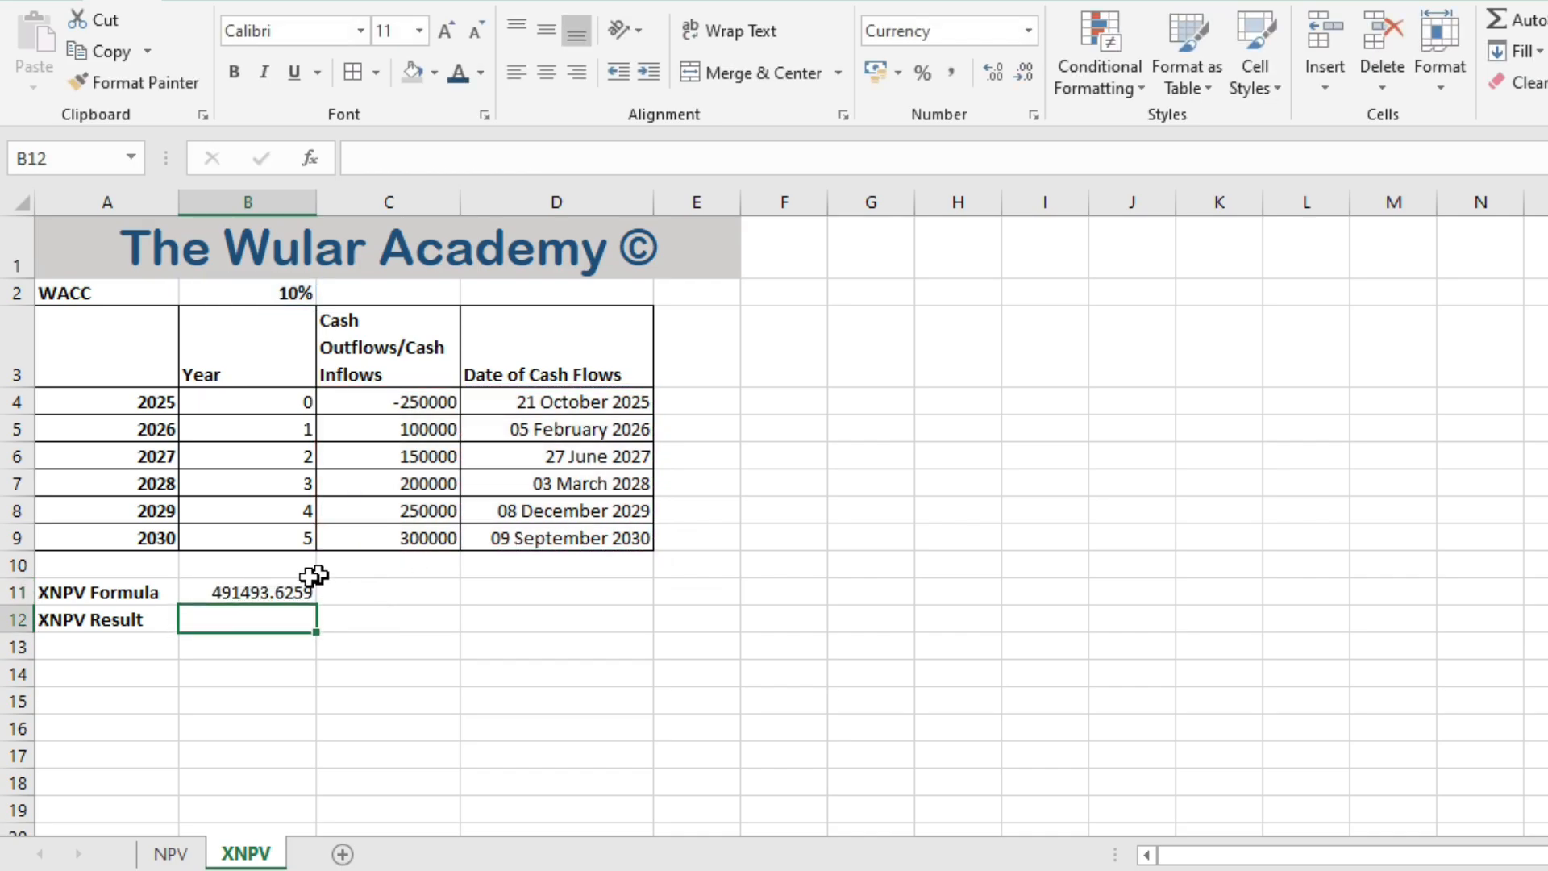
Step: Move the XNPV formula from B11 to the XNPV Result cell B12, keeping its references
click(277, 591)
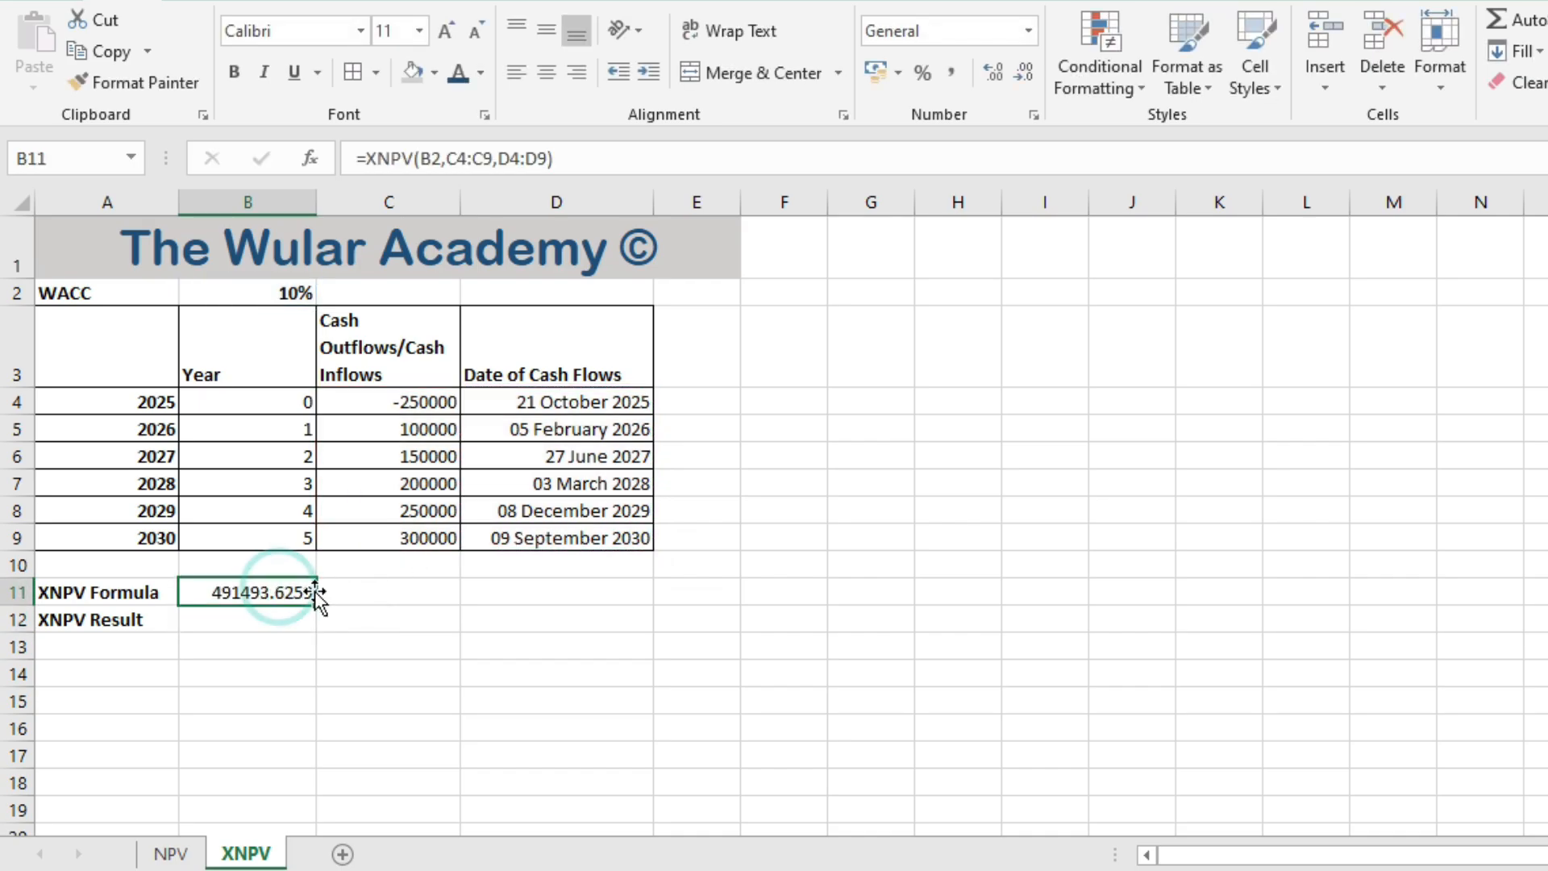
click(269, 615)
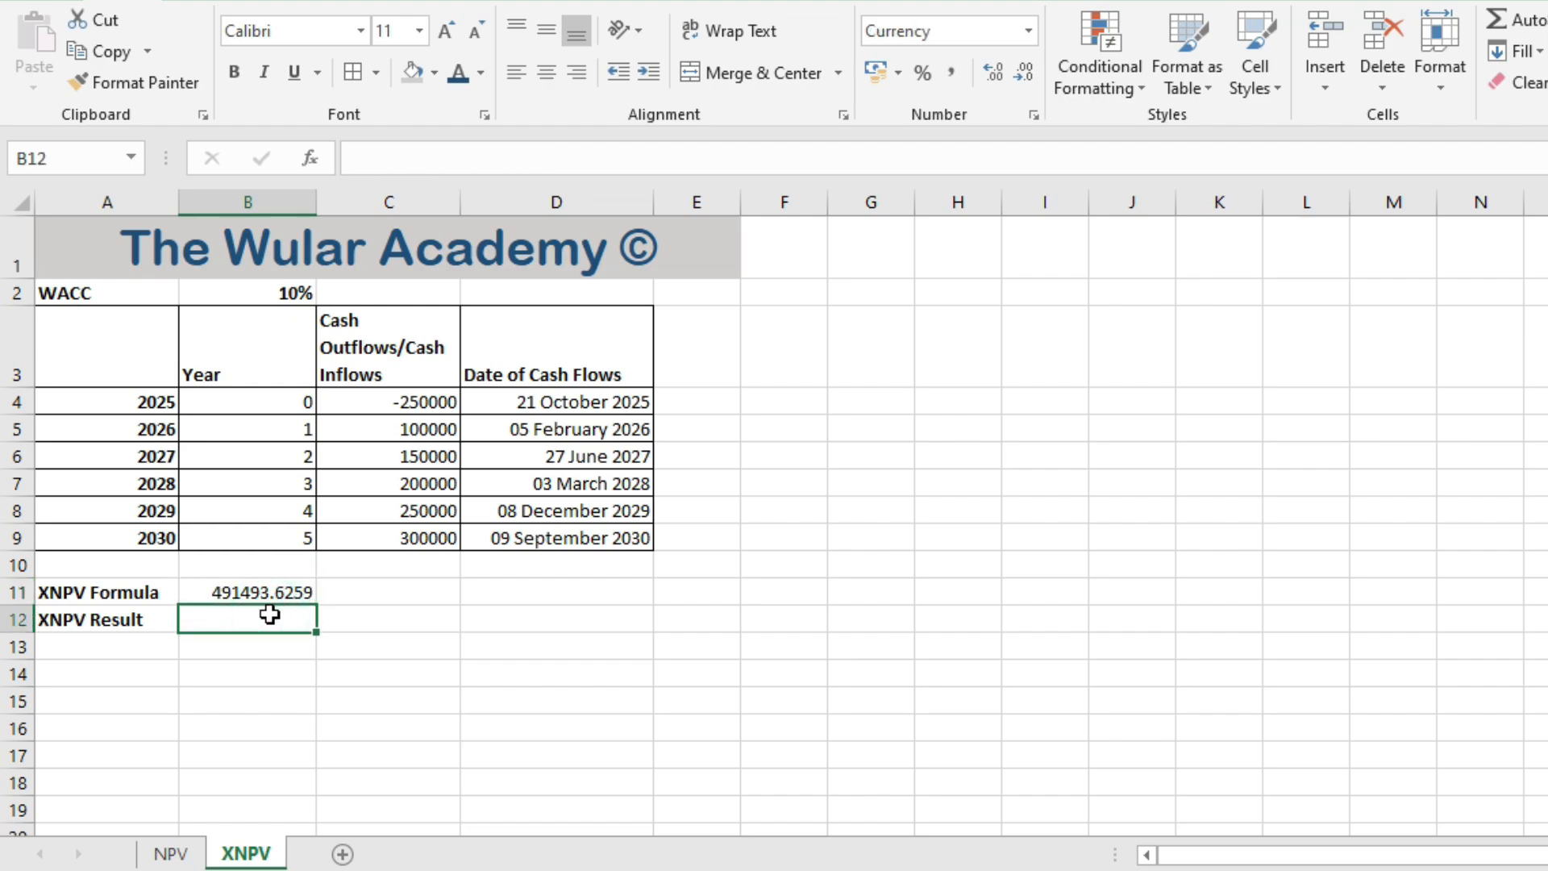
click(256, 593)
key(ctrl+c)
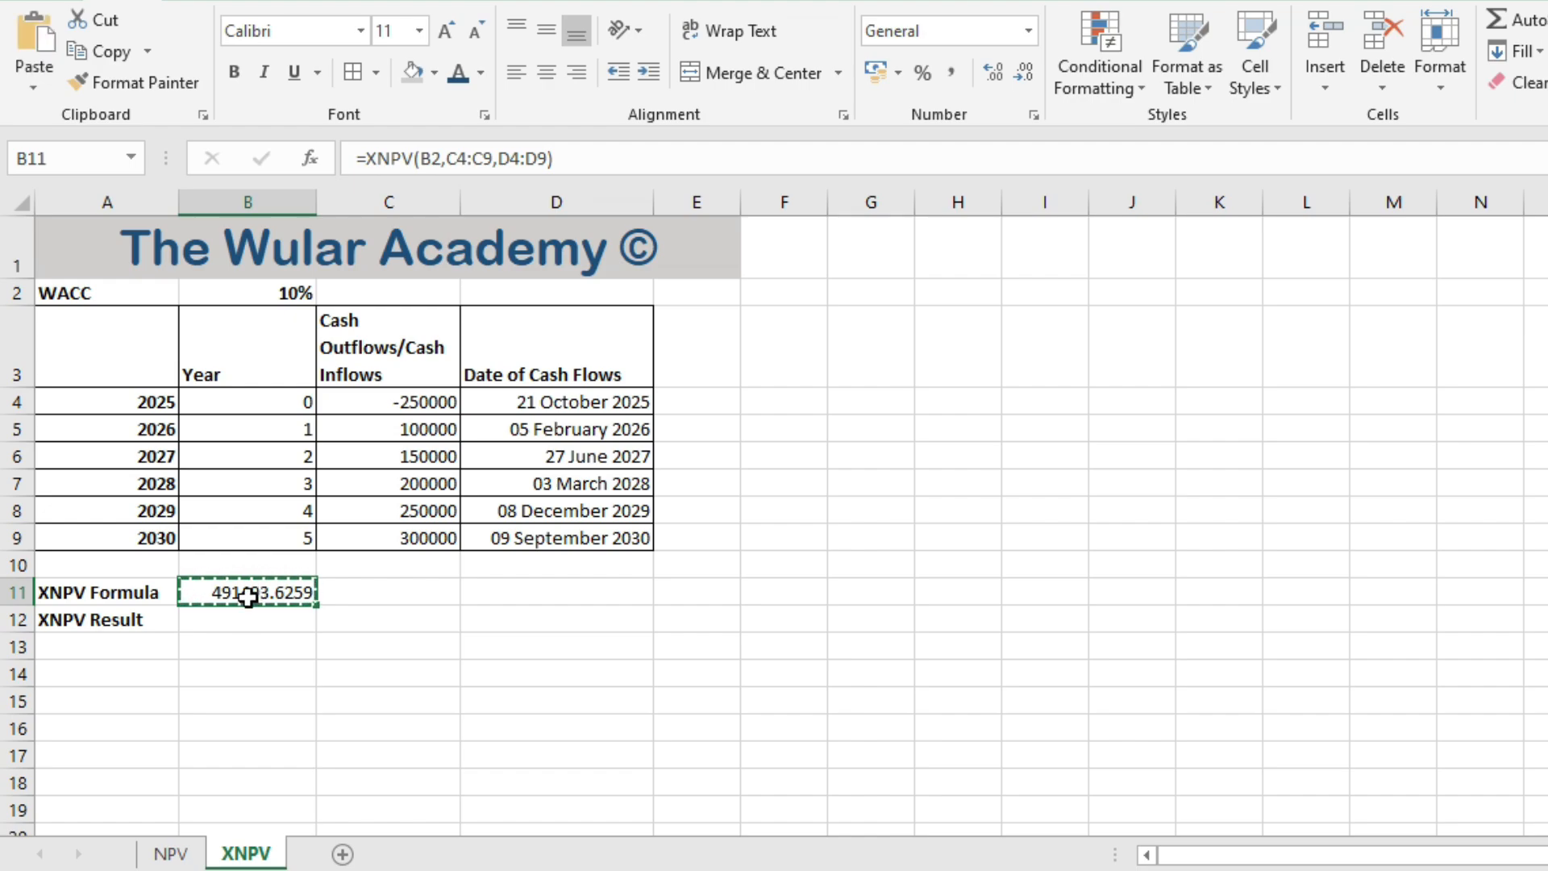
click(230, 613)
key(ctrl+v)
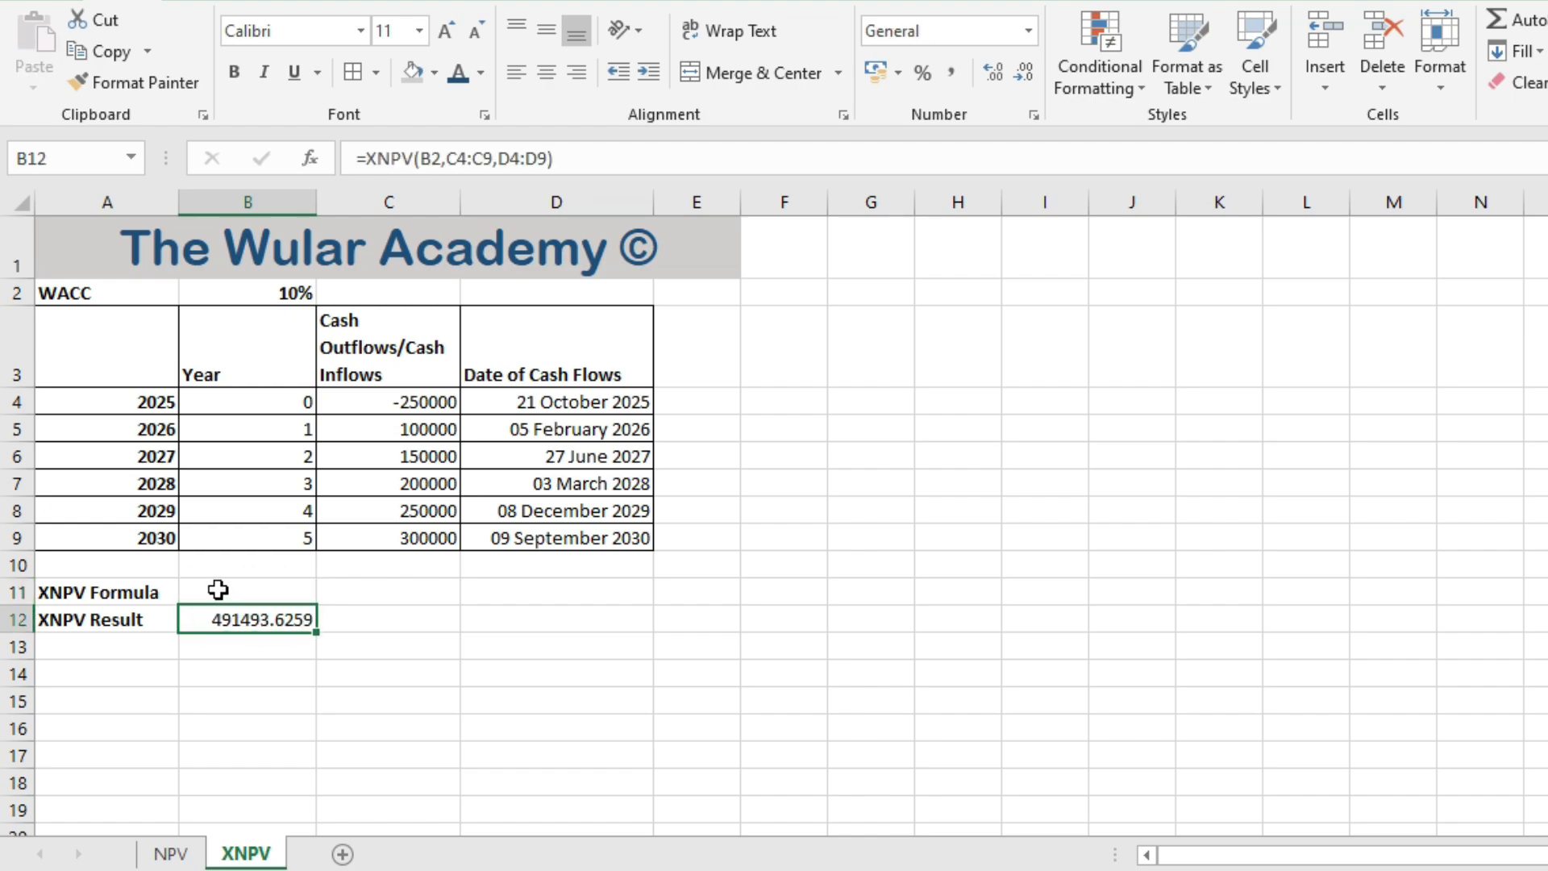
Step: Show the XNPV formula as text in B11 with =FORMULATEXT(B12) and widen column B to fit it
click(217, 591)
text(=)
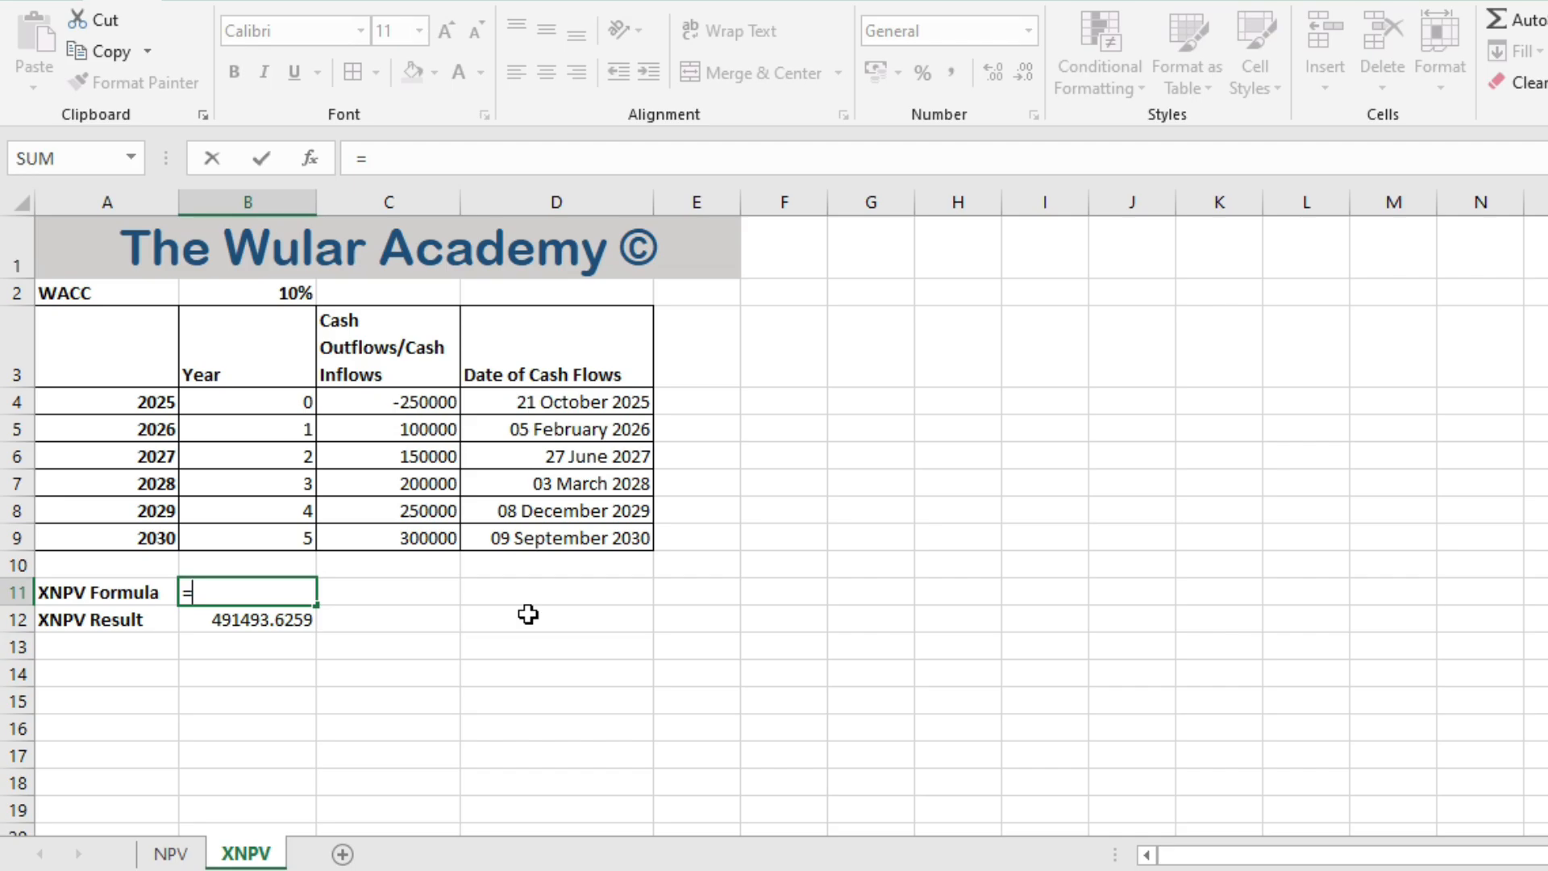
text(fo)
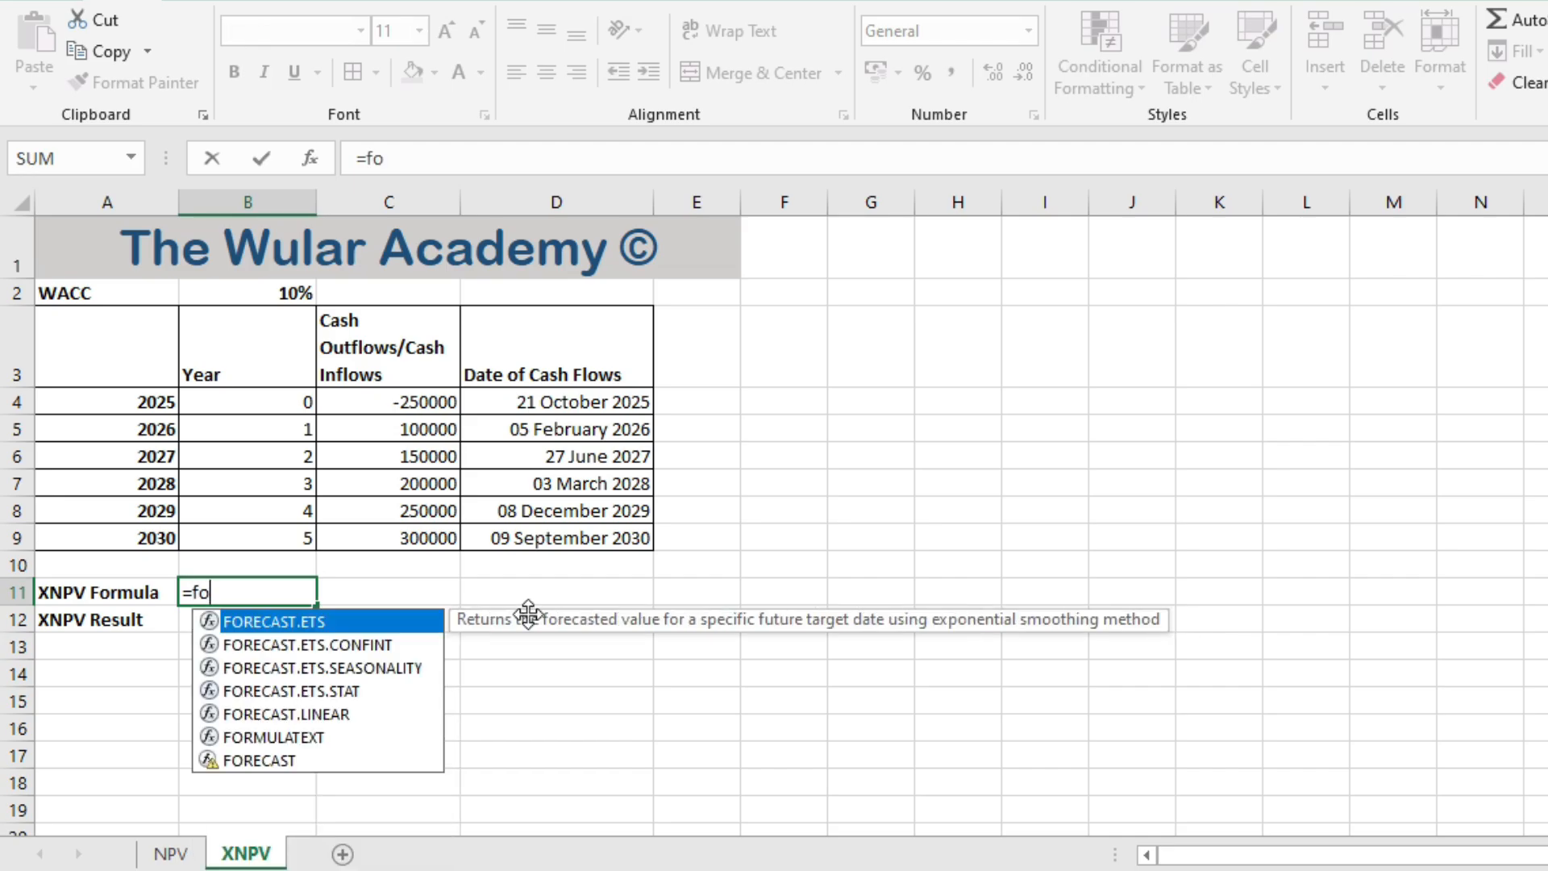
text(mul)
key(BackSpace)
key(BackSpace)
key(BackSpace)
text(rmul)
key(Tab)
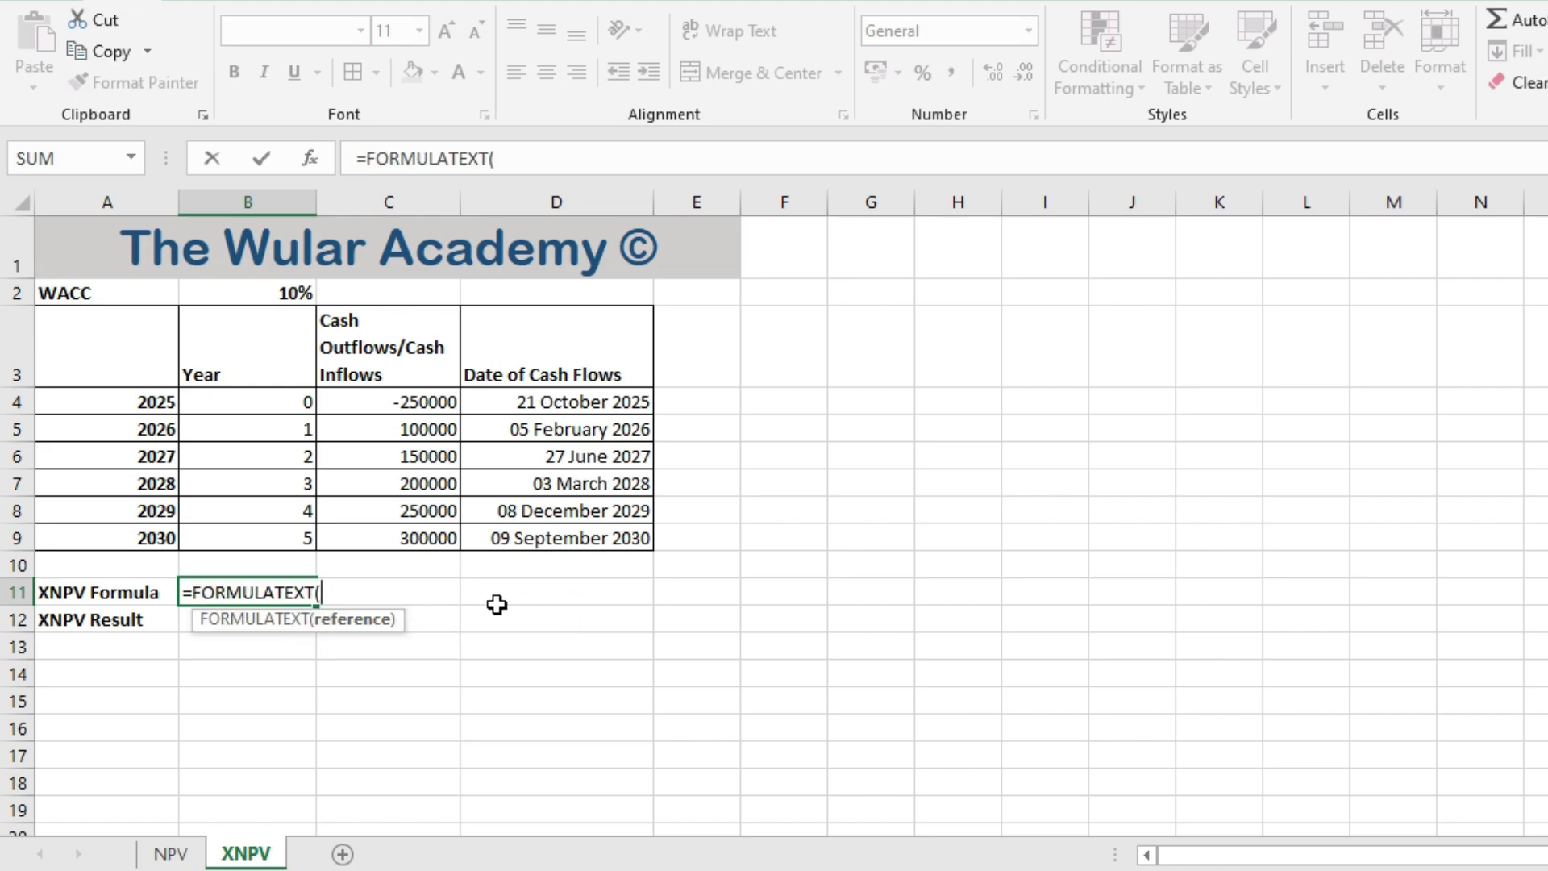
text(b12)
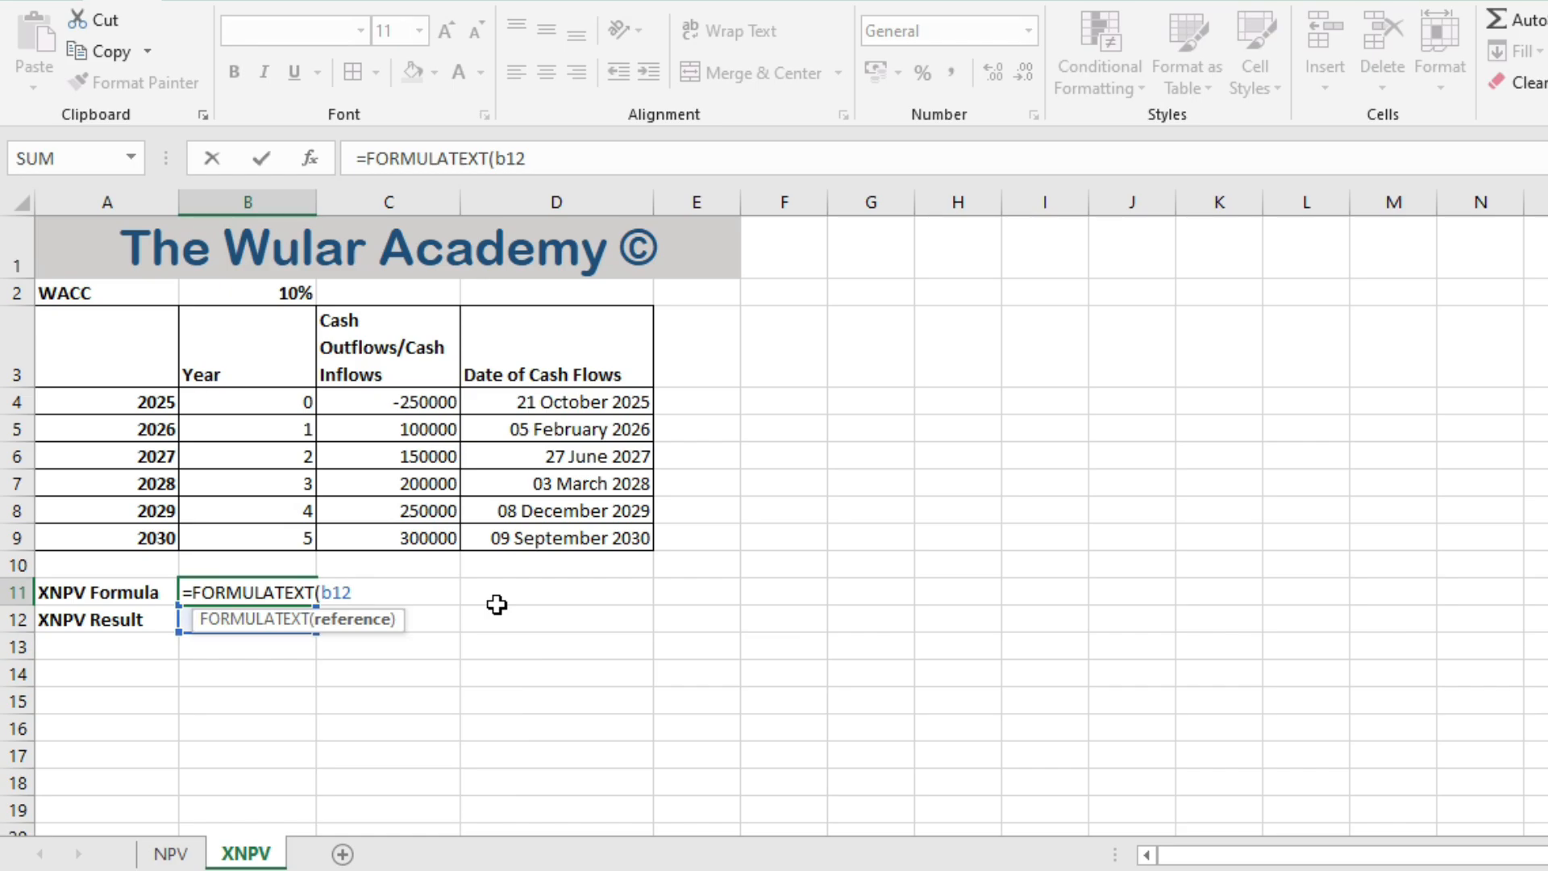
text())
key(Return)
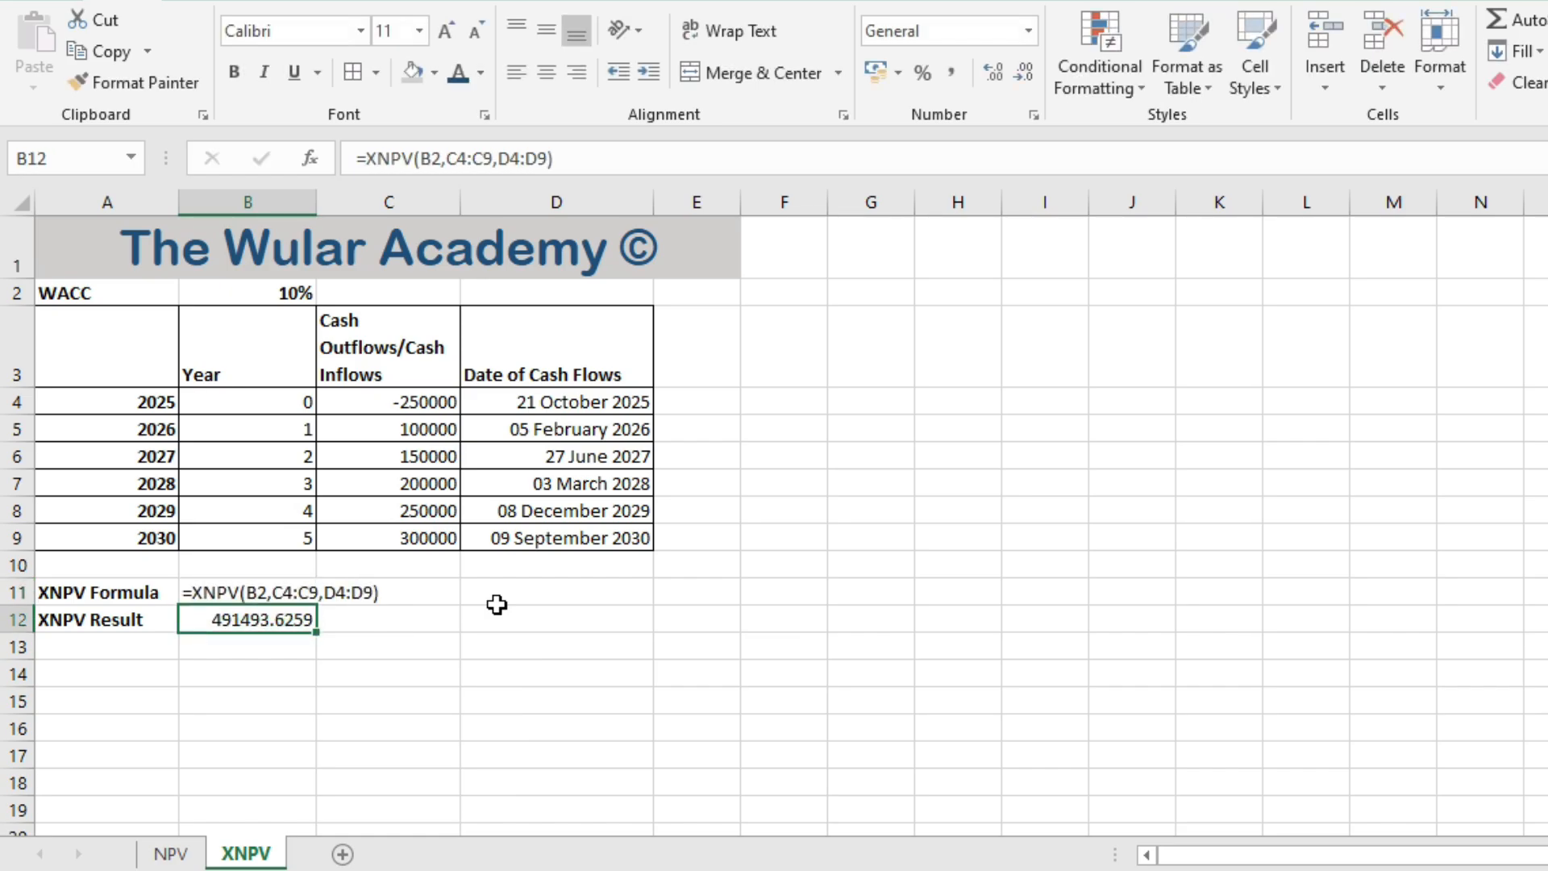
click(304, 593)
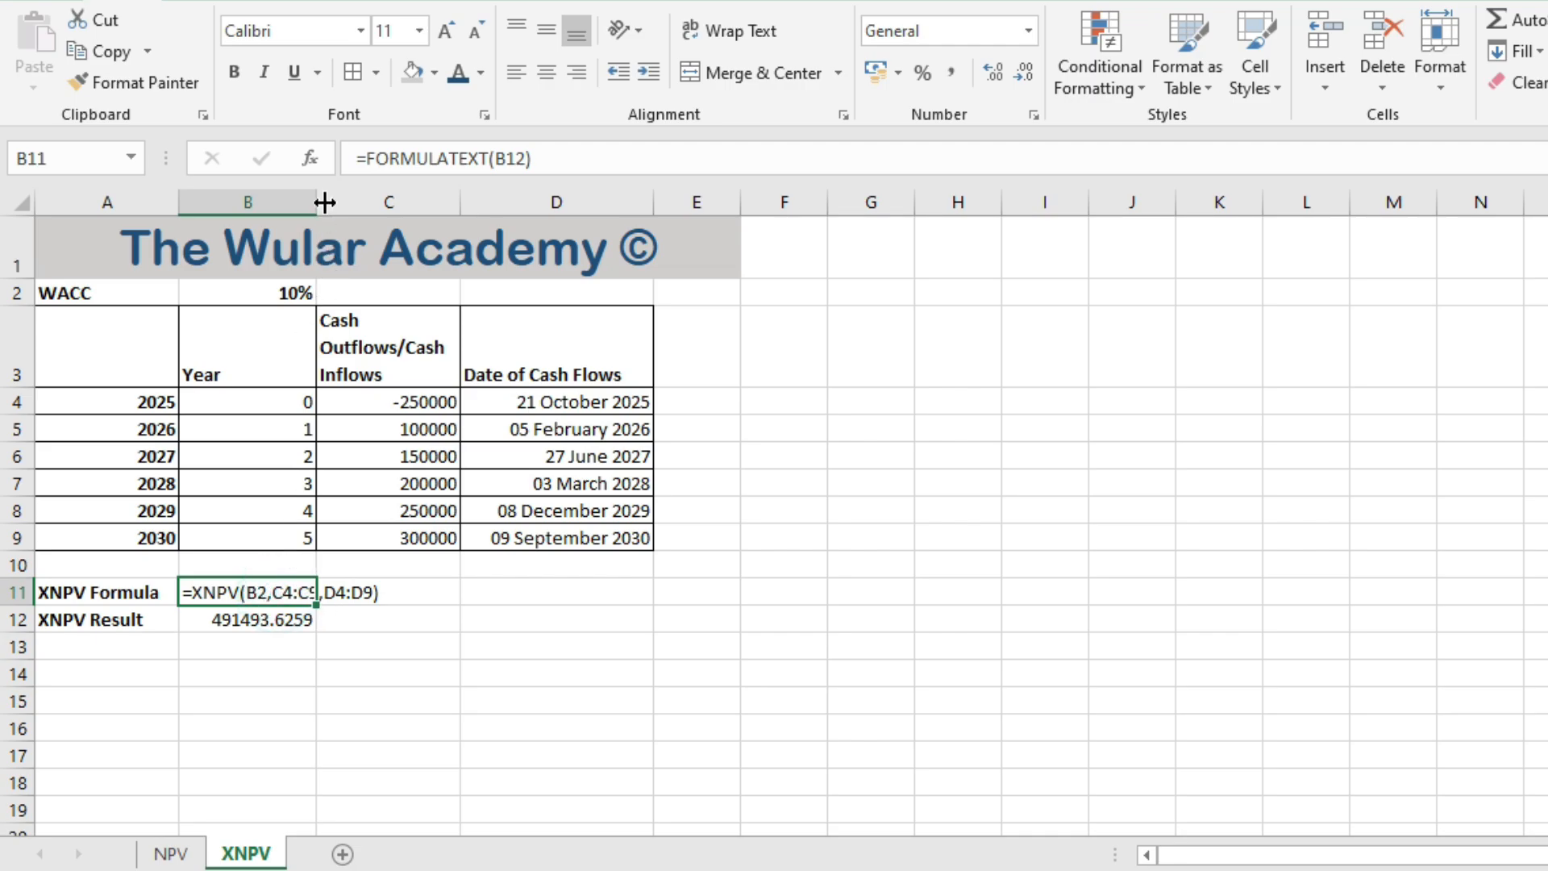
drag(317, 202, 429, 203)
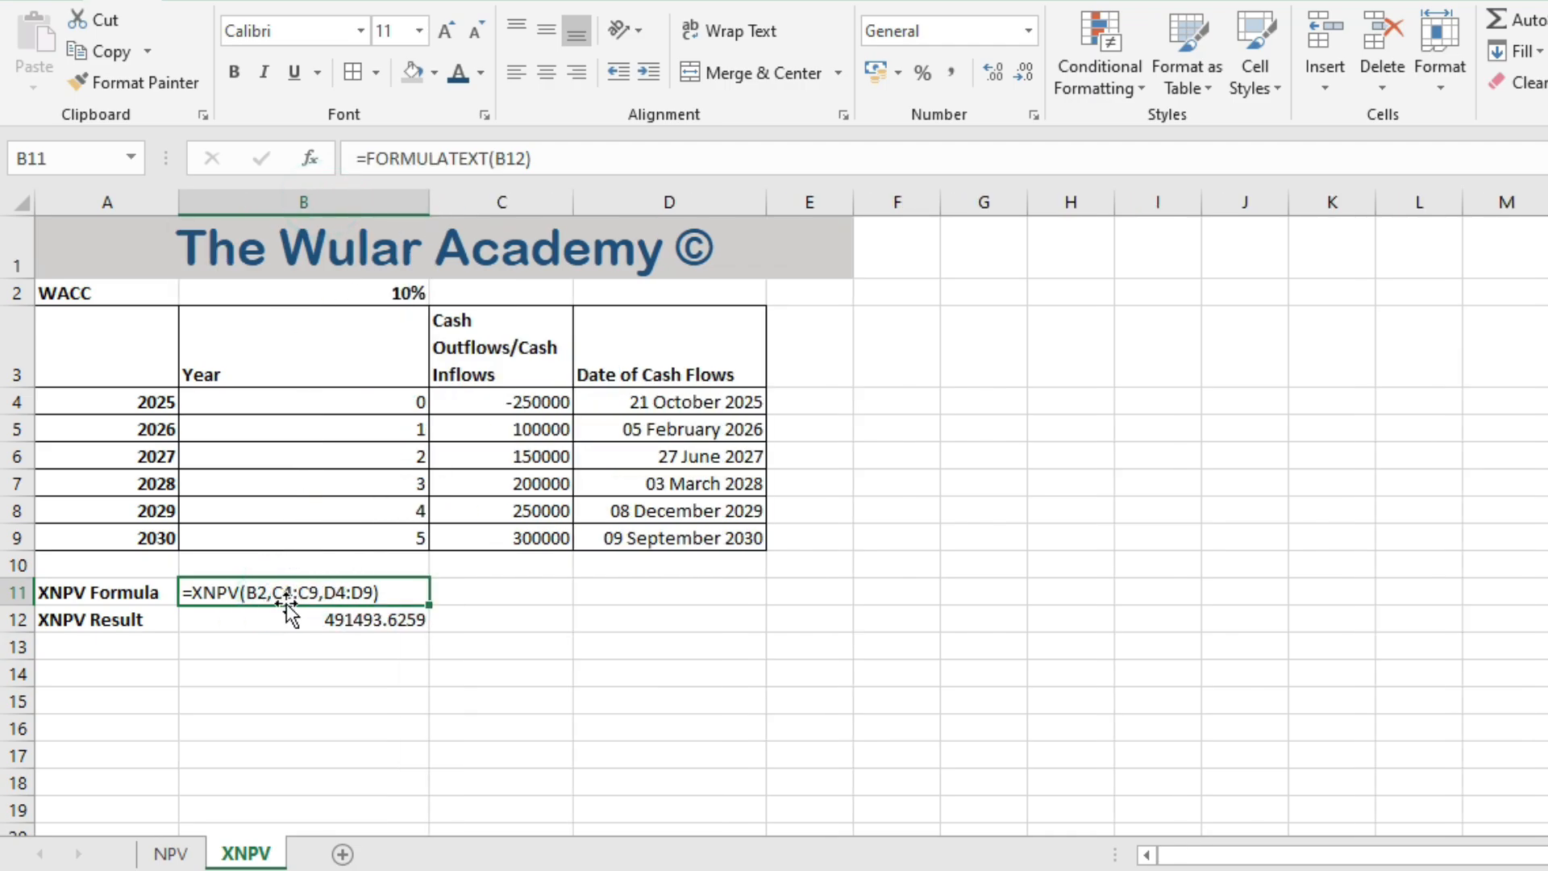
Step: Review the XNPV formula's cash flow range and compare the XNPV Result with the NPV Value on the NPV sheet
drag(491, 392, 496, 539)
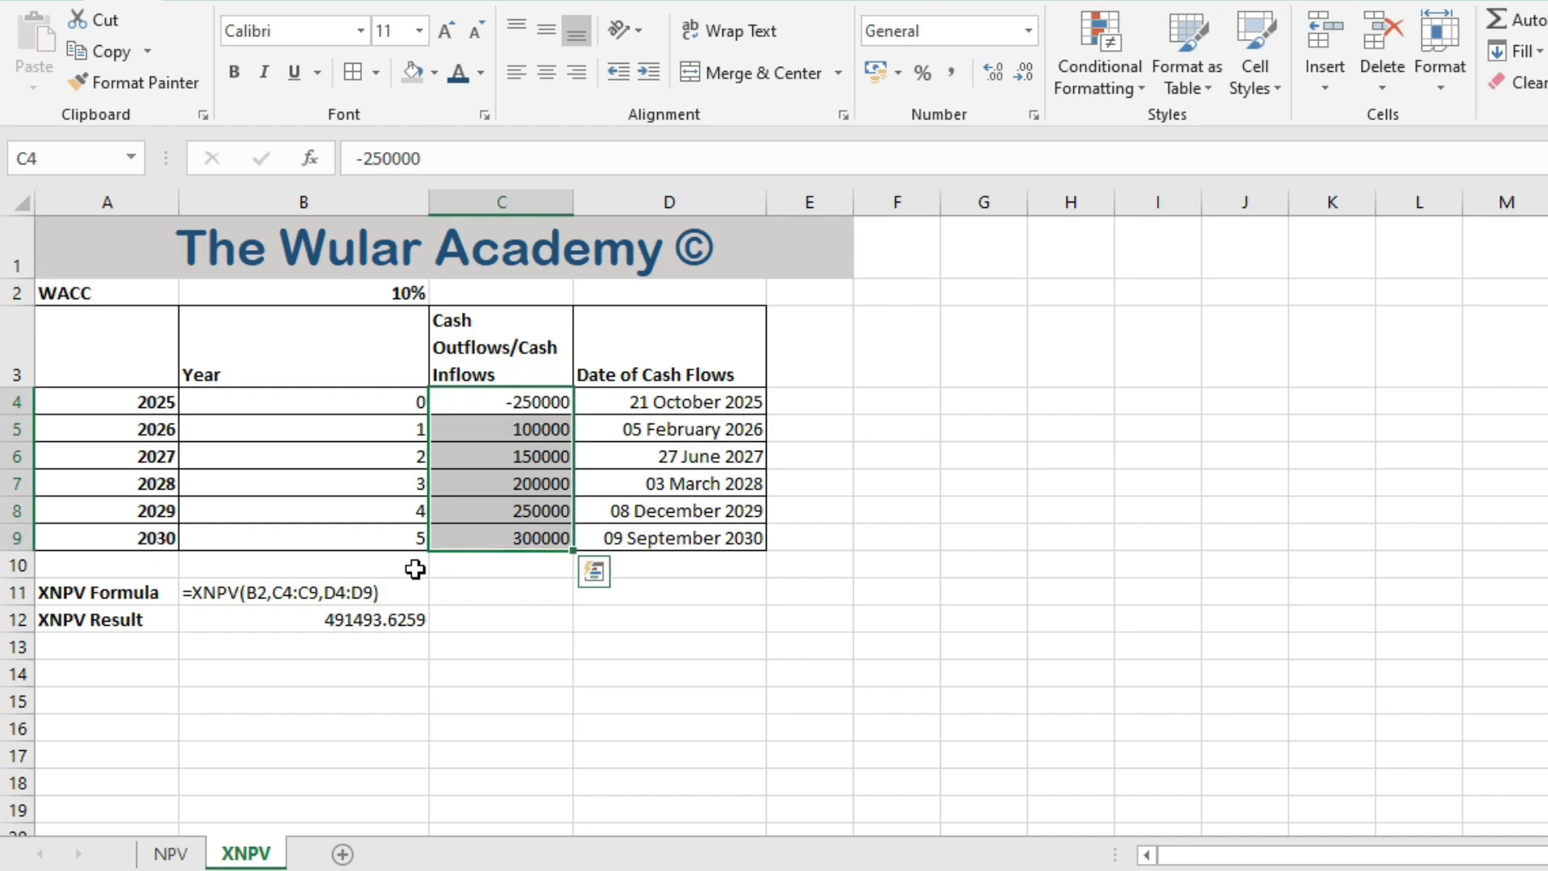
click(350, 591)
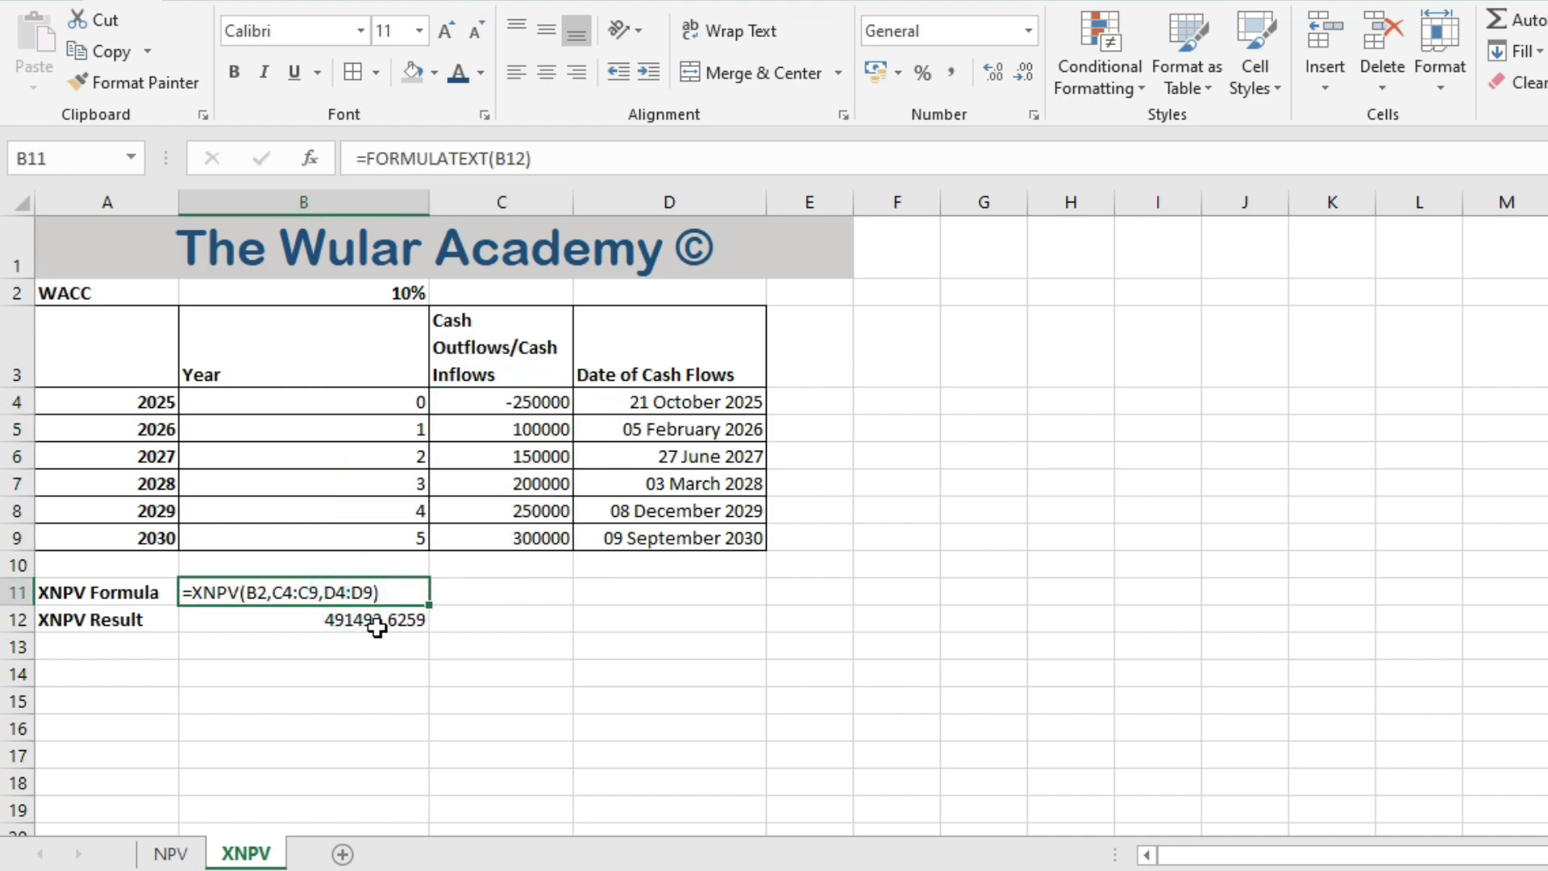
click(347, 618)
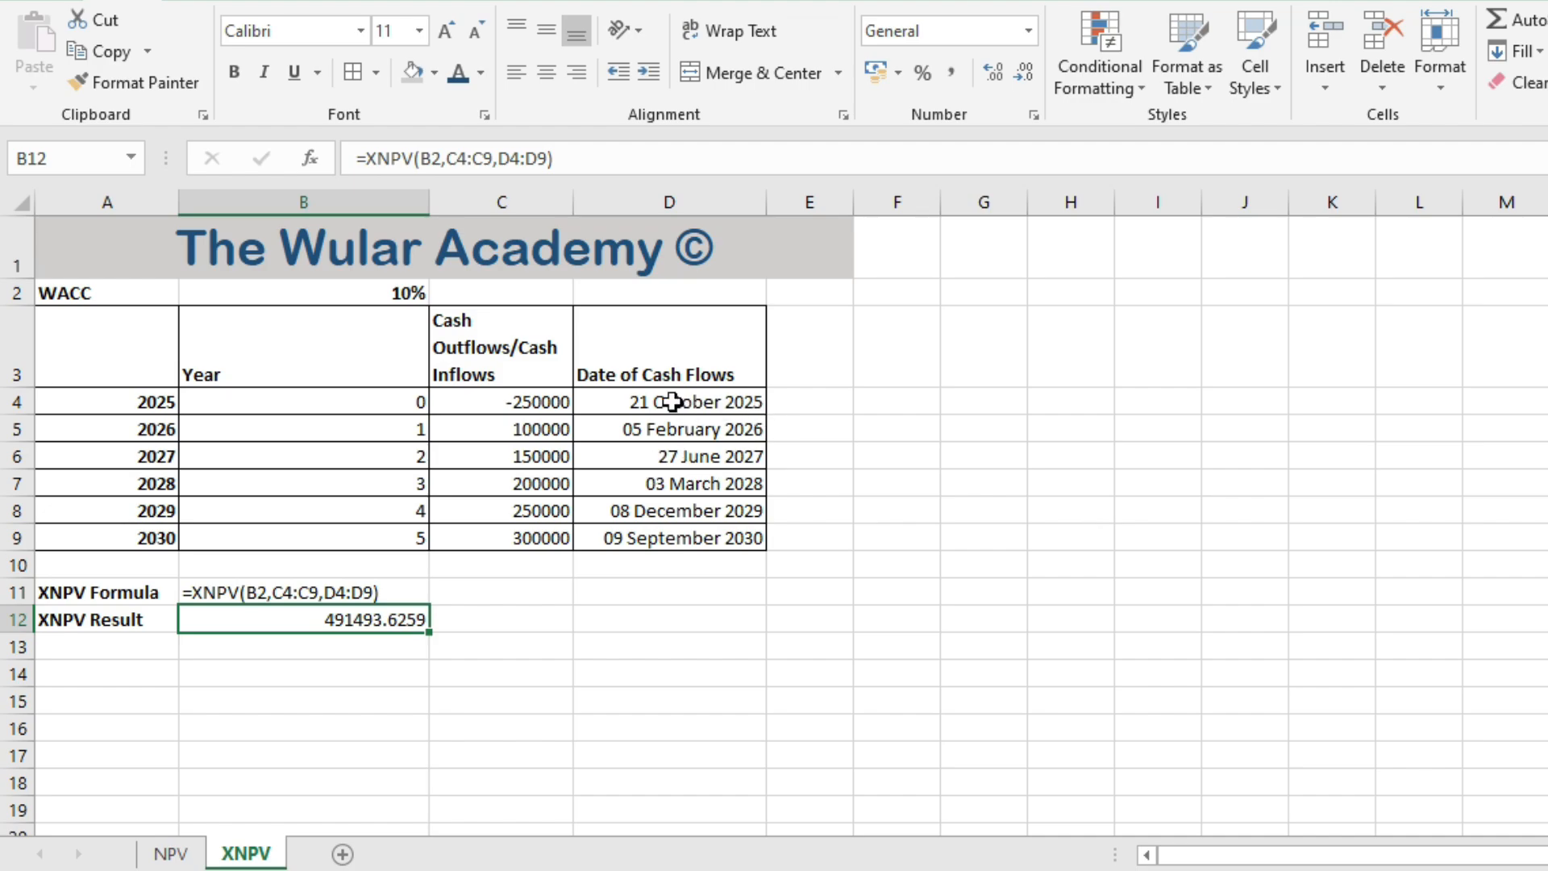
click(165, 855)
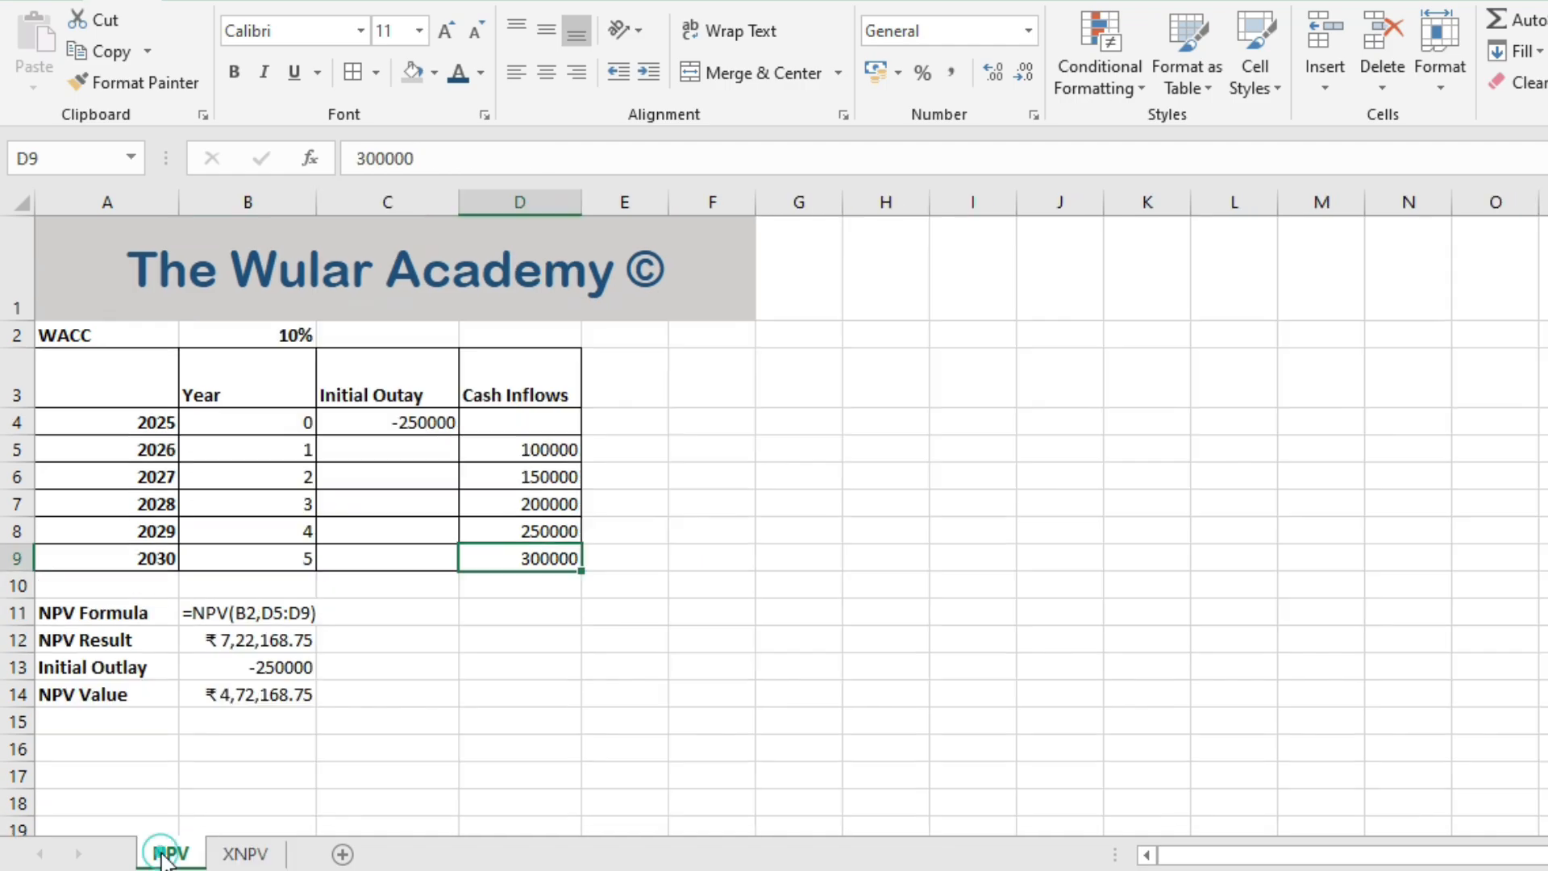
click(252, 702)
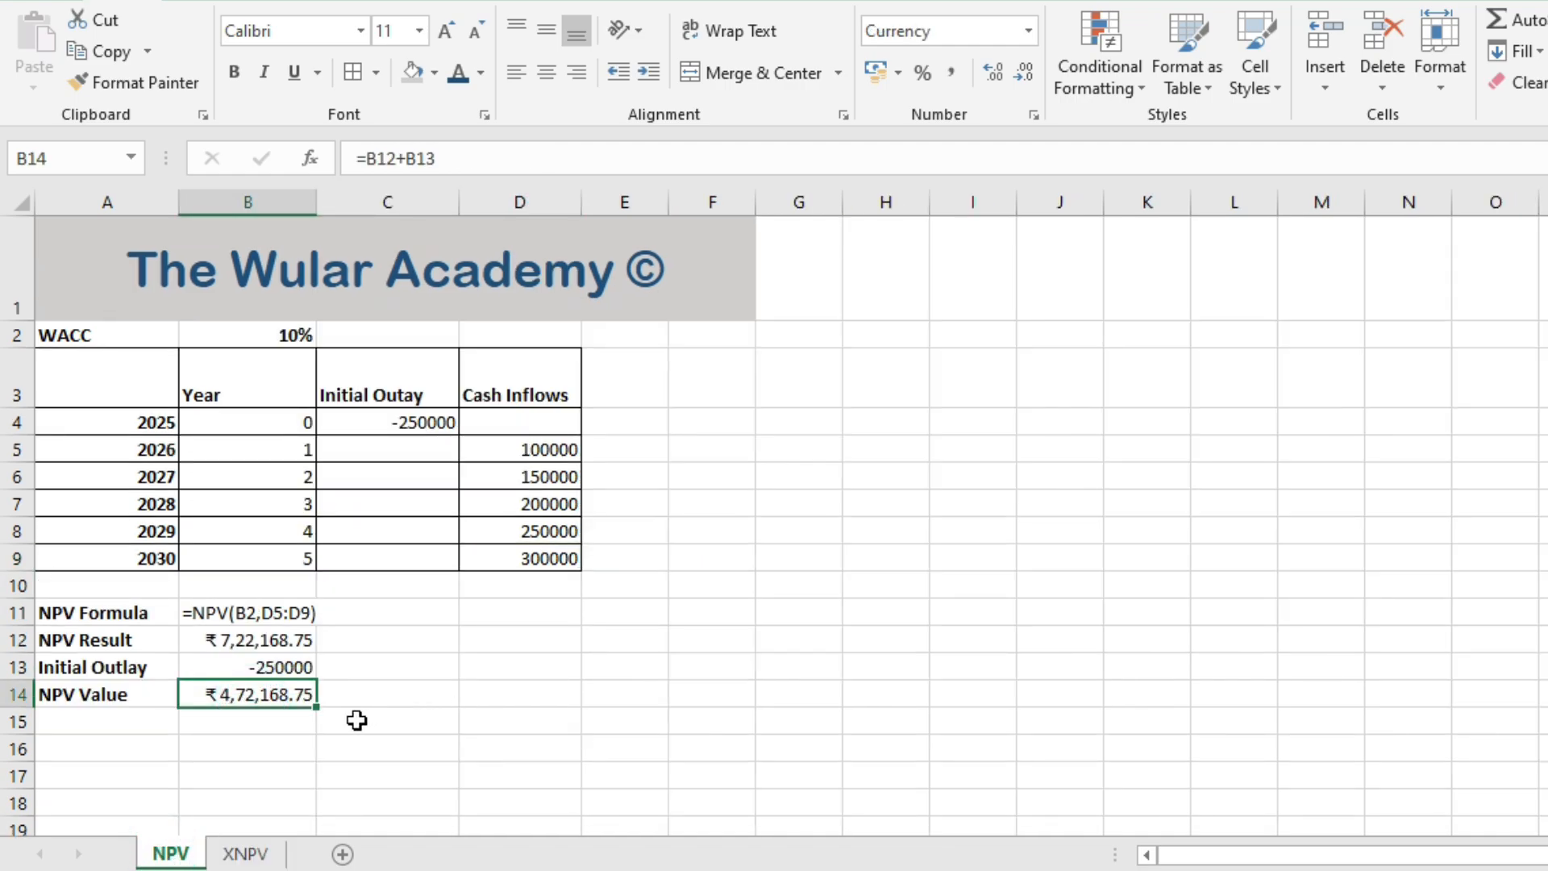
click(242, 854)
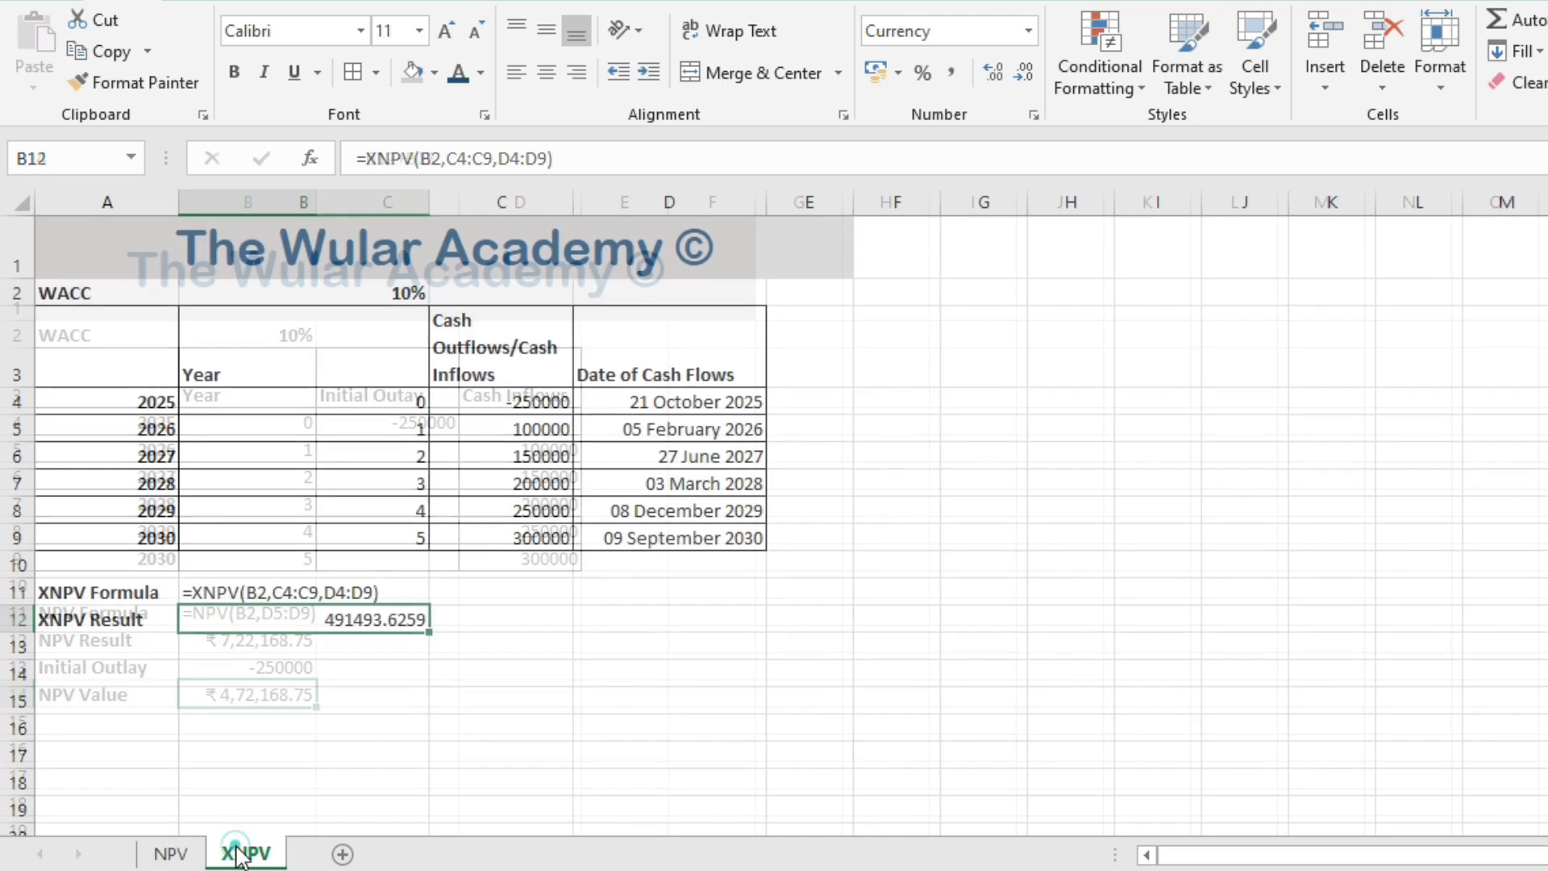
click(388, 620)
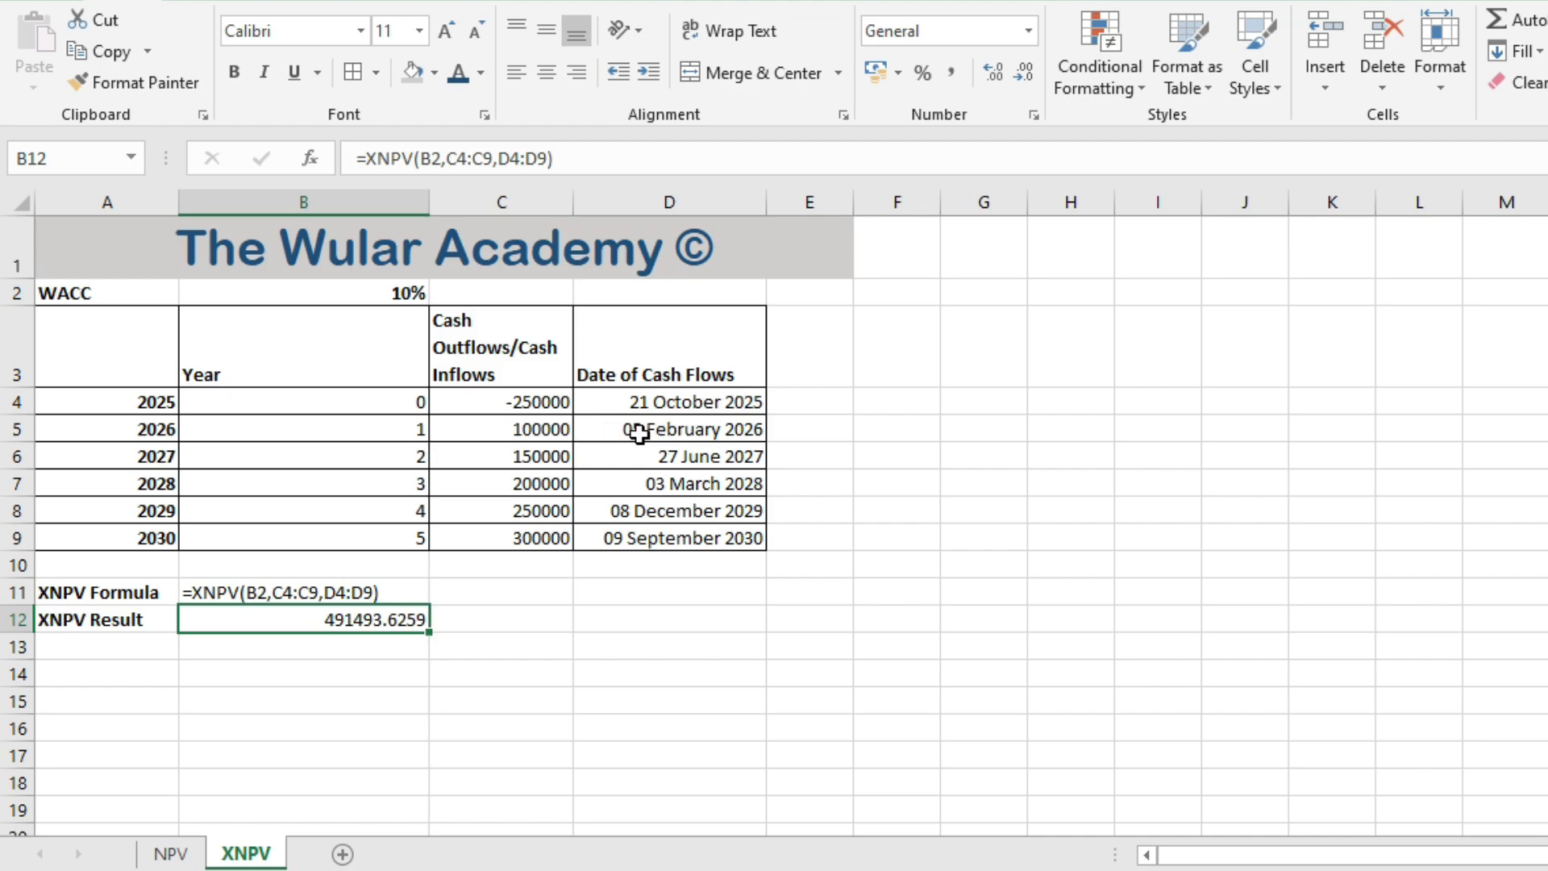
Step: Examine the 2026 to 2028 cash flow dates on the XNPV sheet together with the 2027 cash inflow and the WACC
click(693, 430)
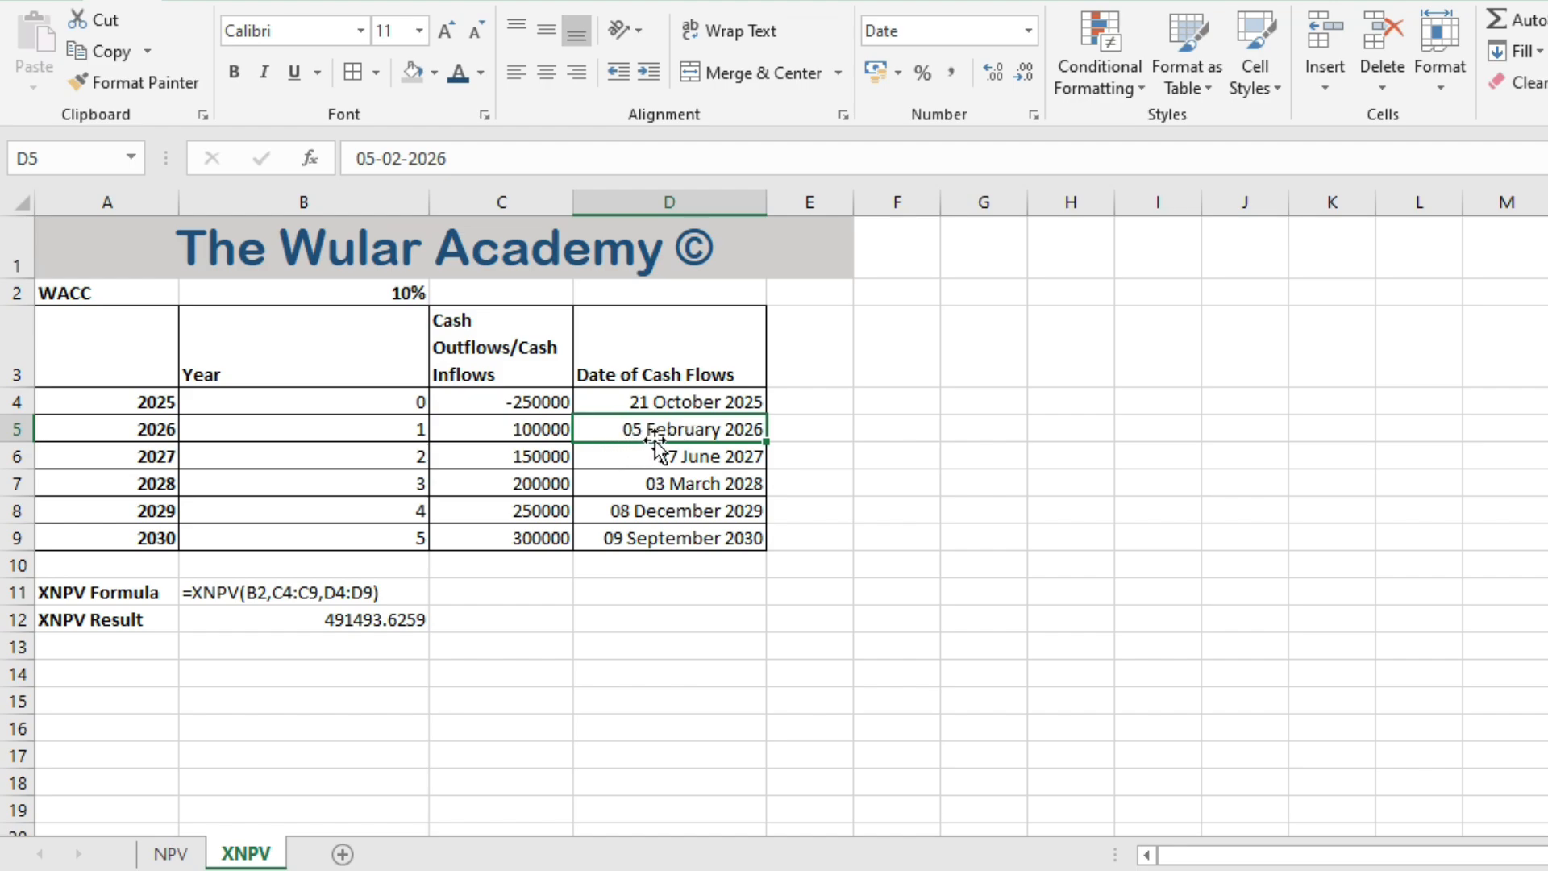
click(691, 461)
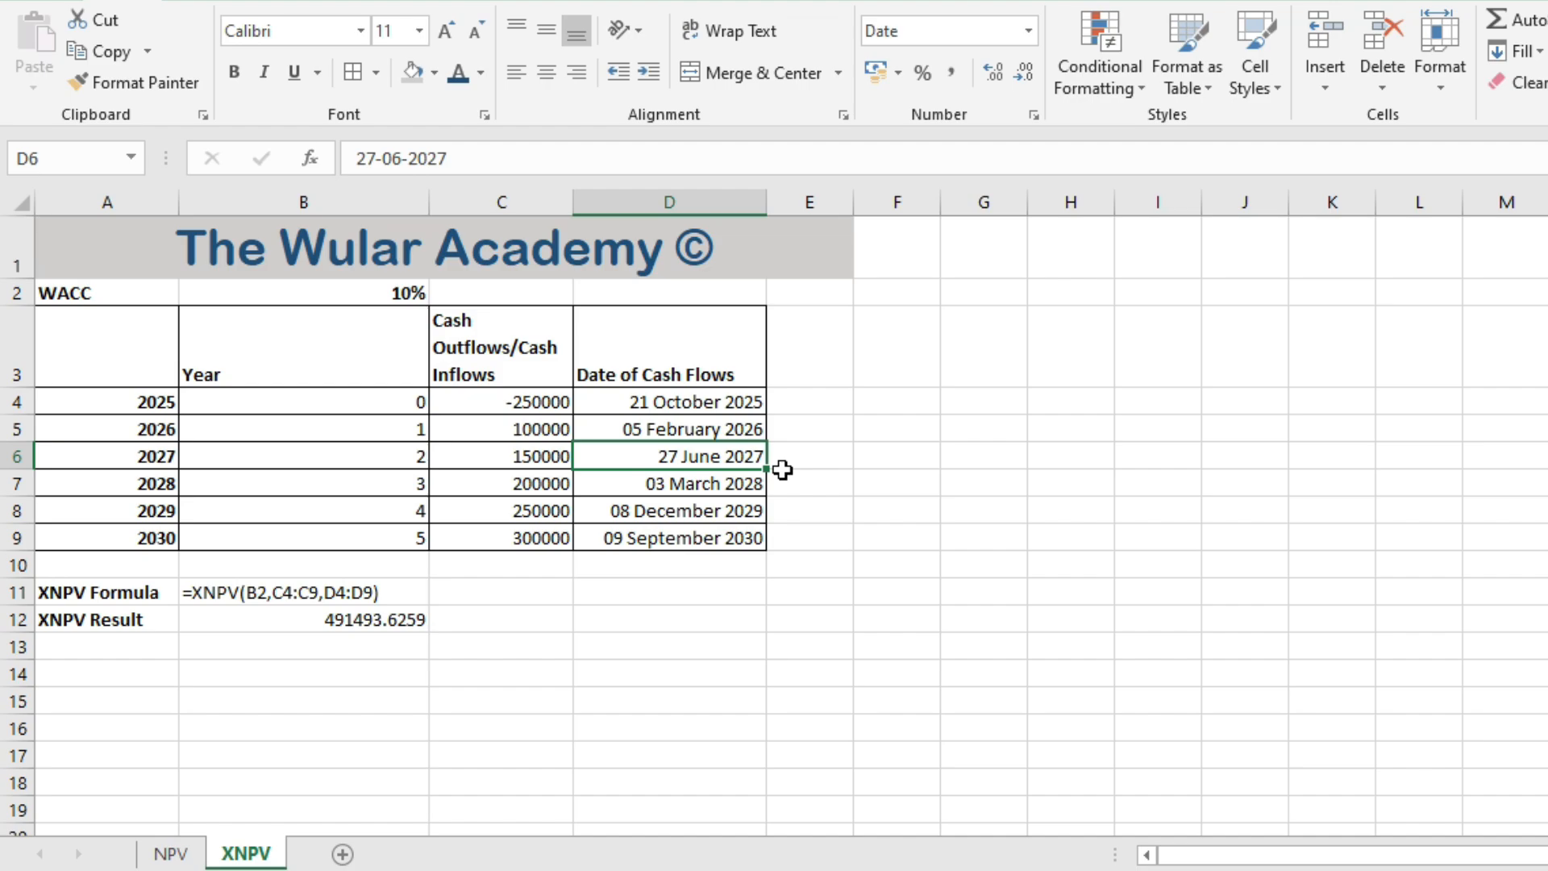
click(519, 458)
click(732, 456)
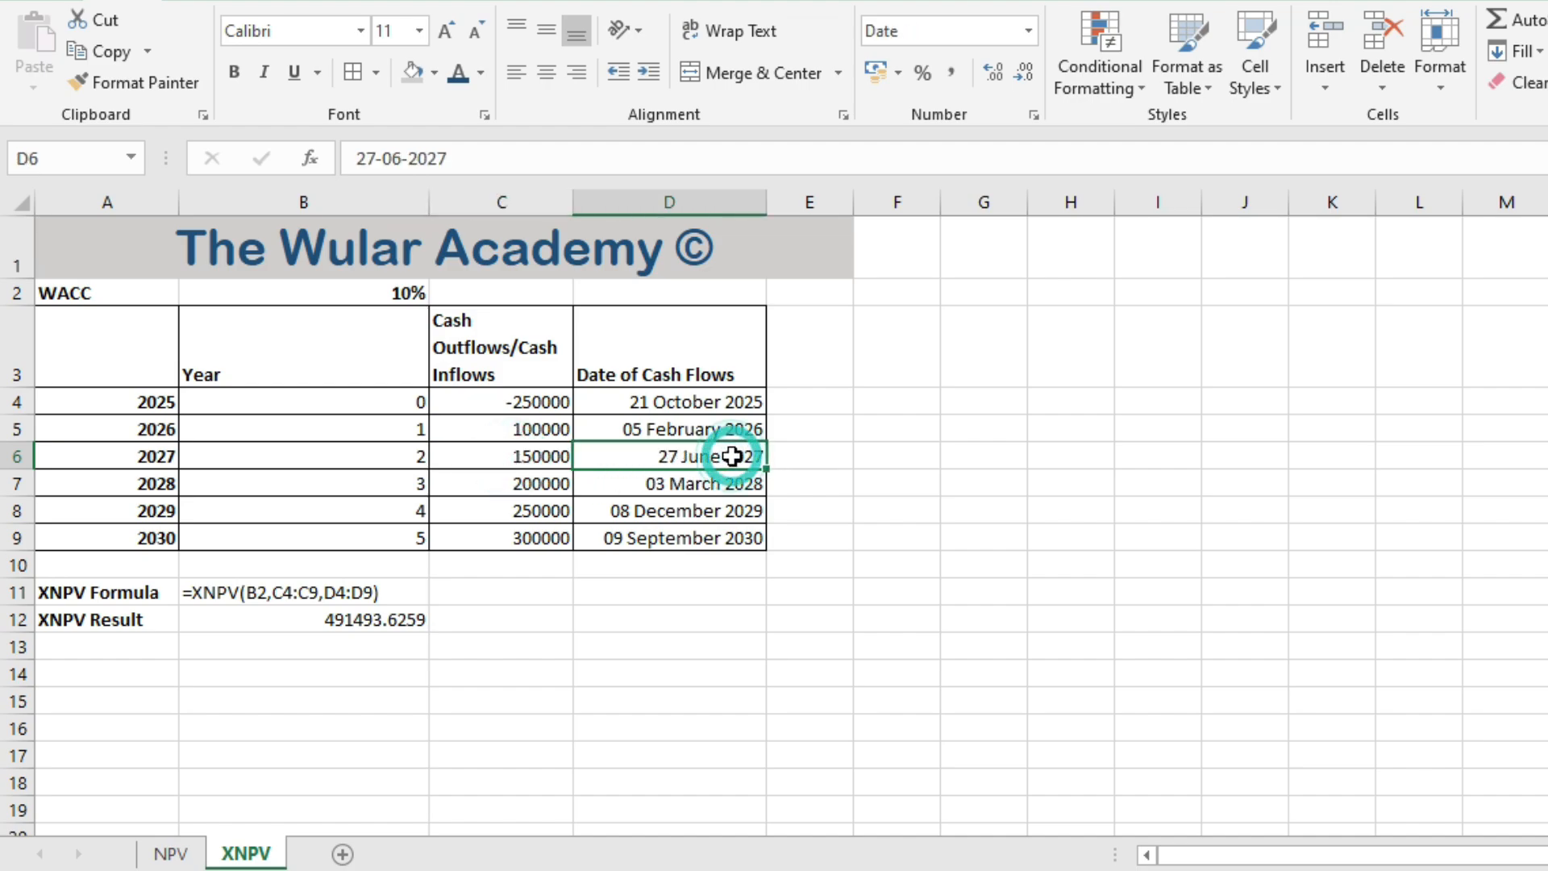
click(404, 292)
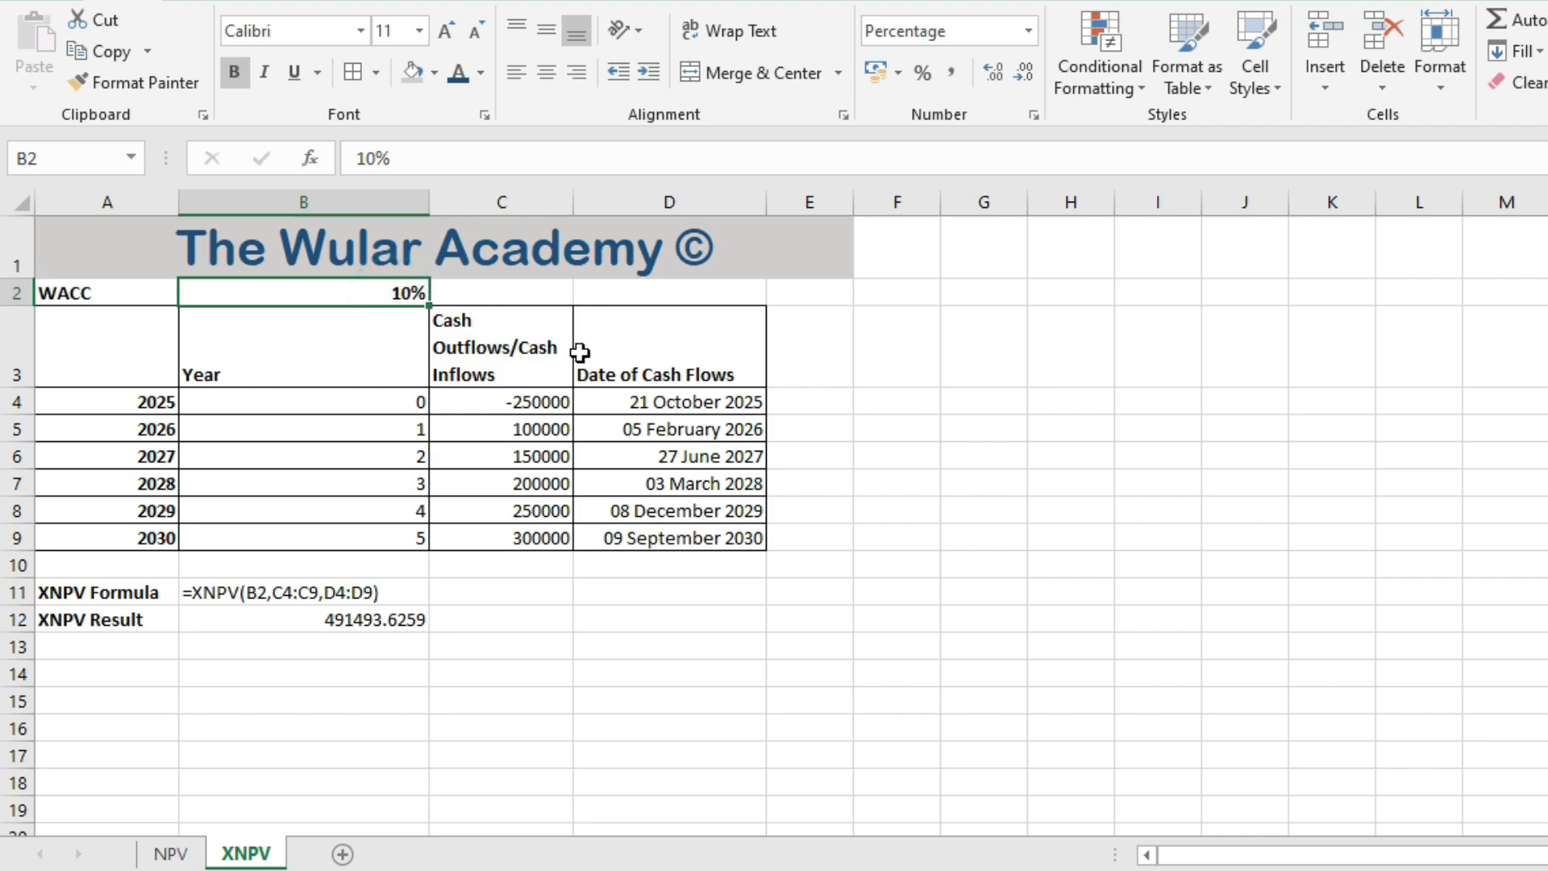
click(550, 462)
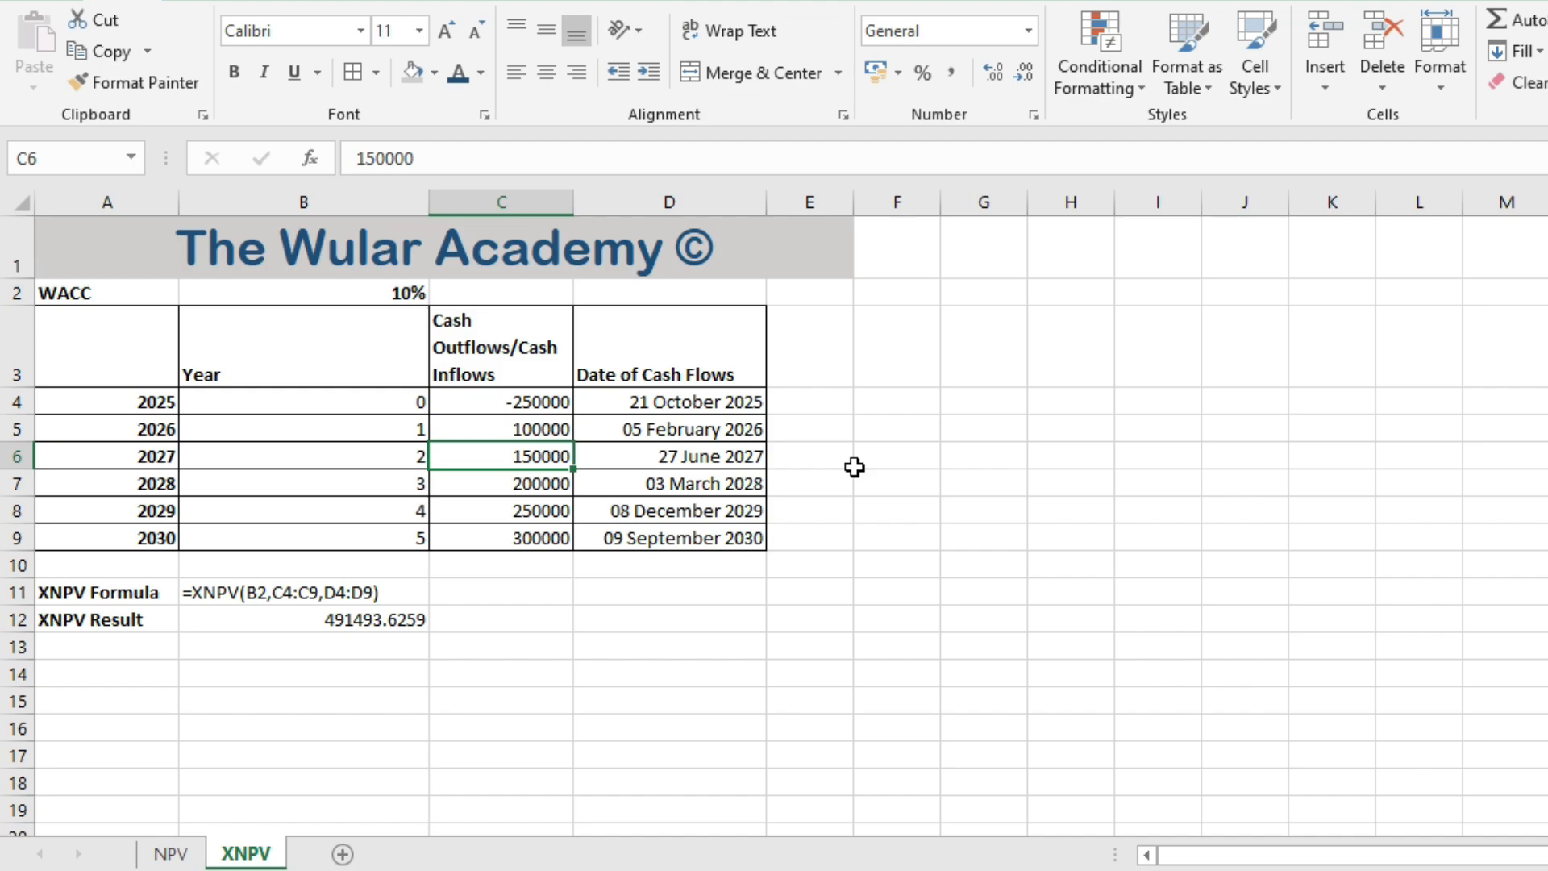
click(700, 485)
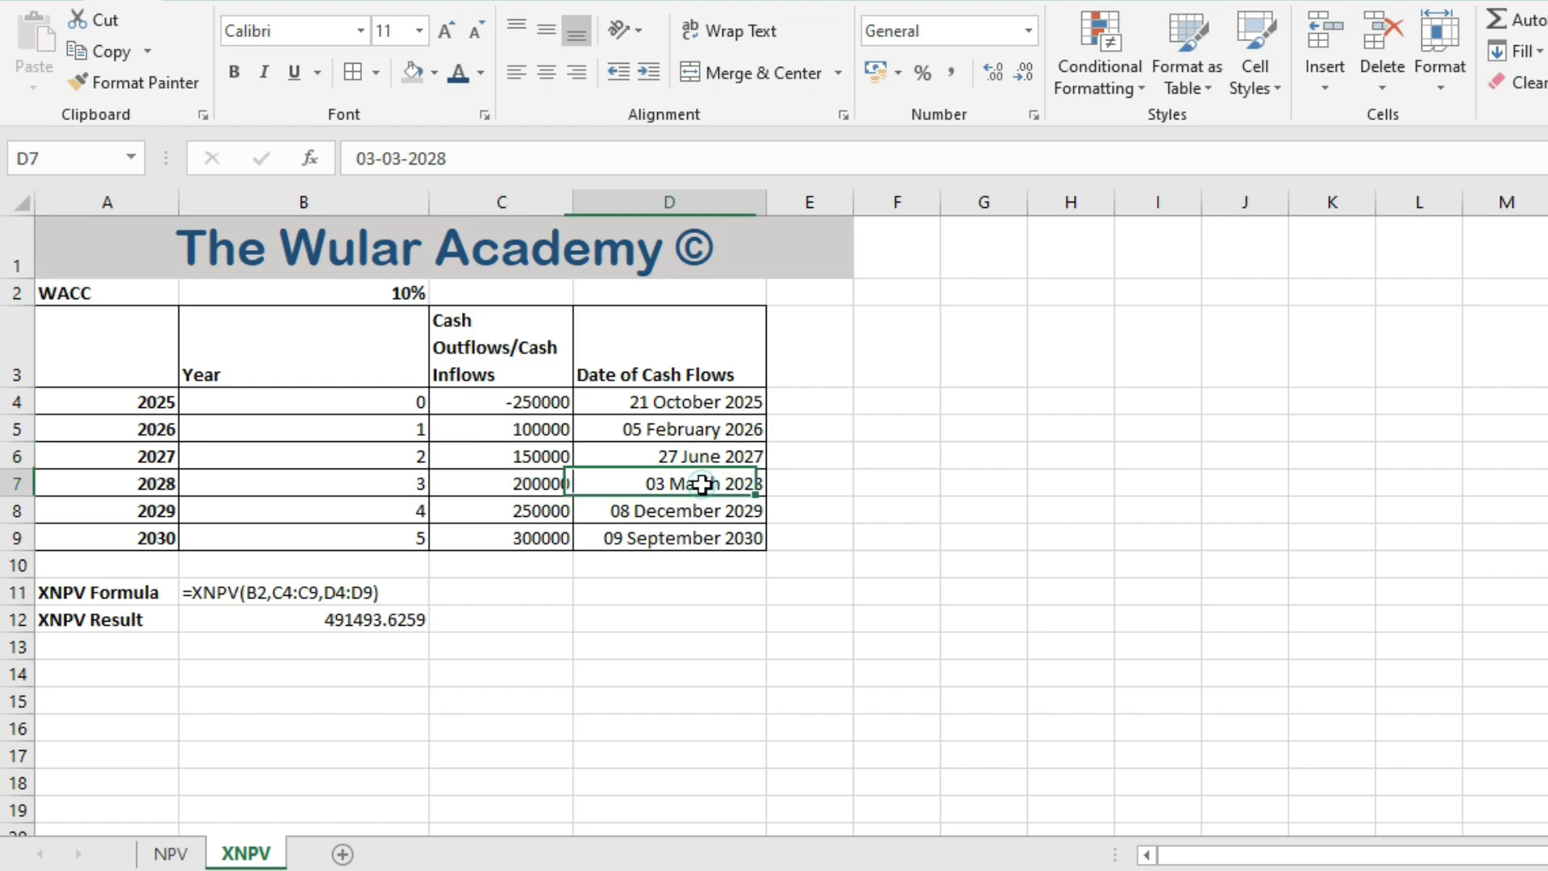